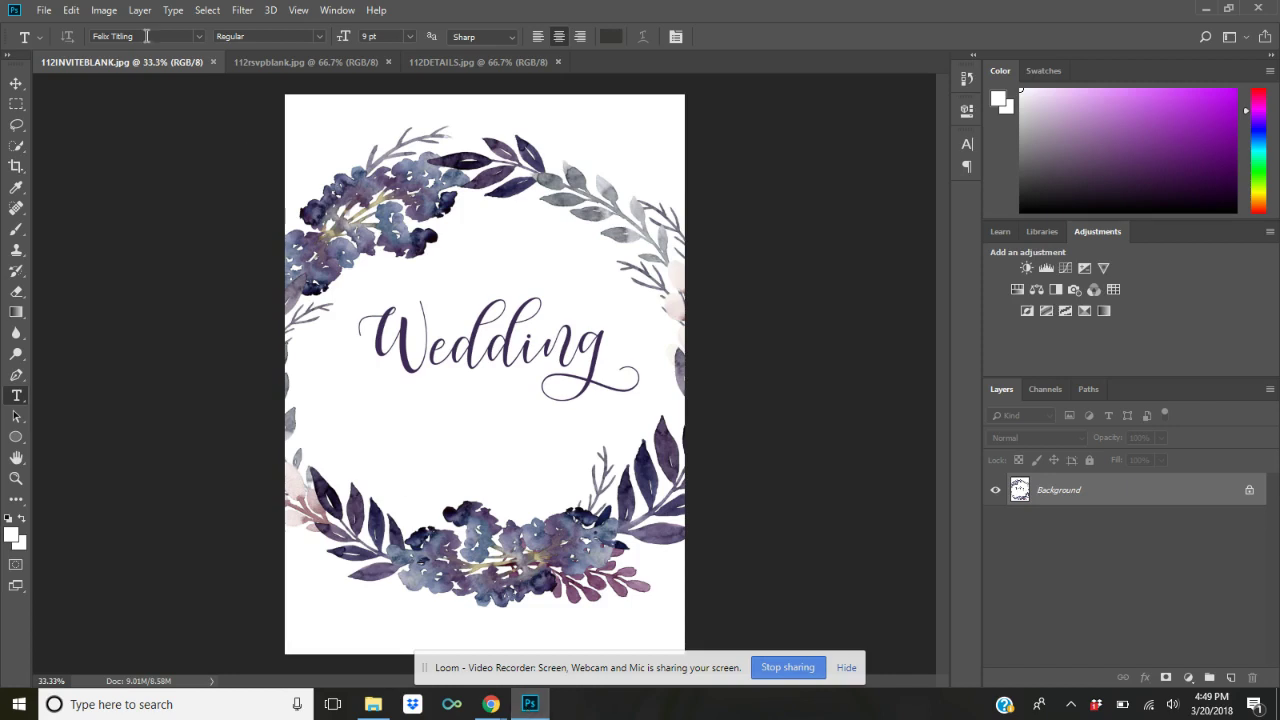
Bring up the Open file dialog from the File menu and cancel it without opening anything.
left_click(46, 12)
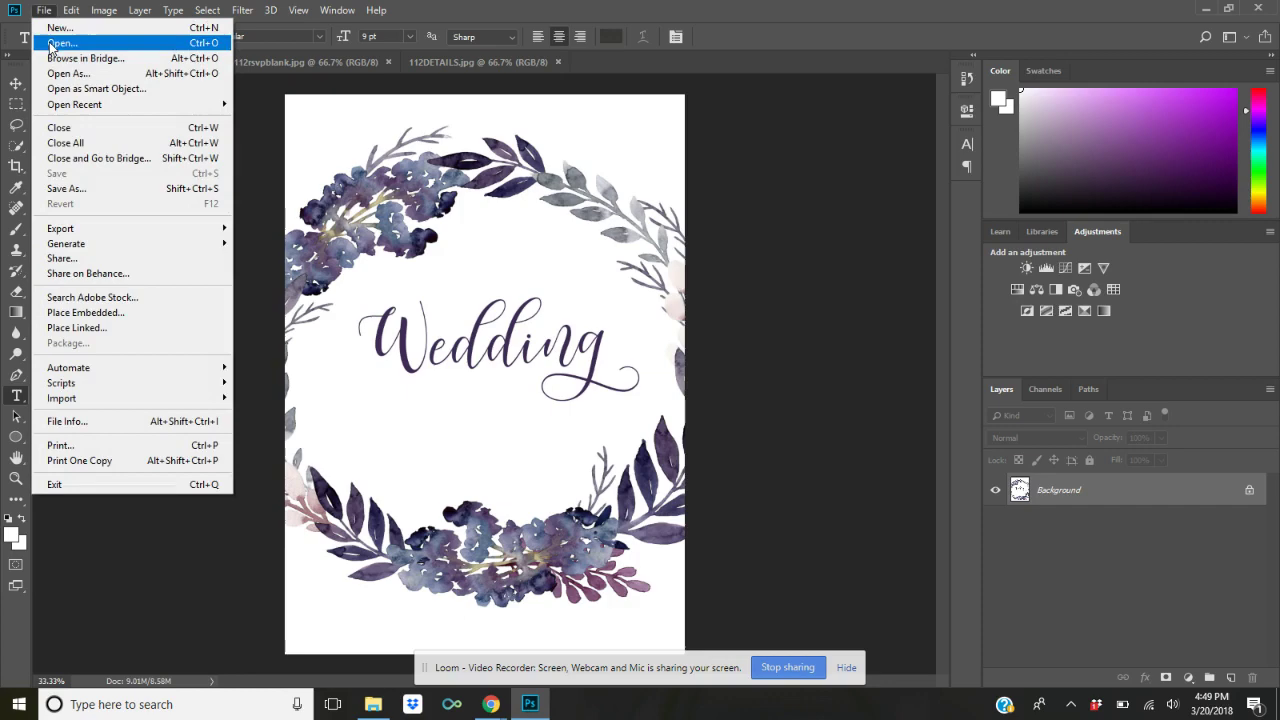
left_click(49, 42)
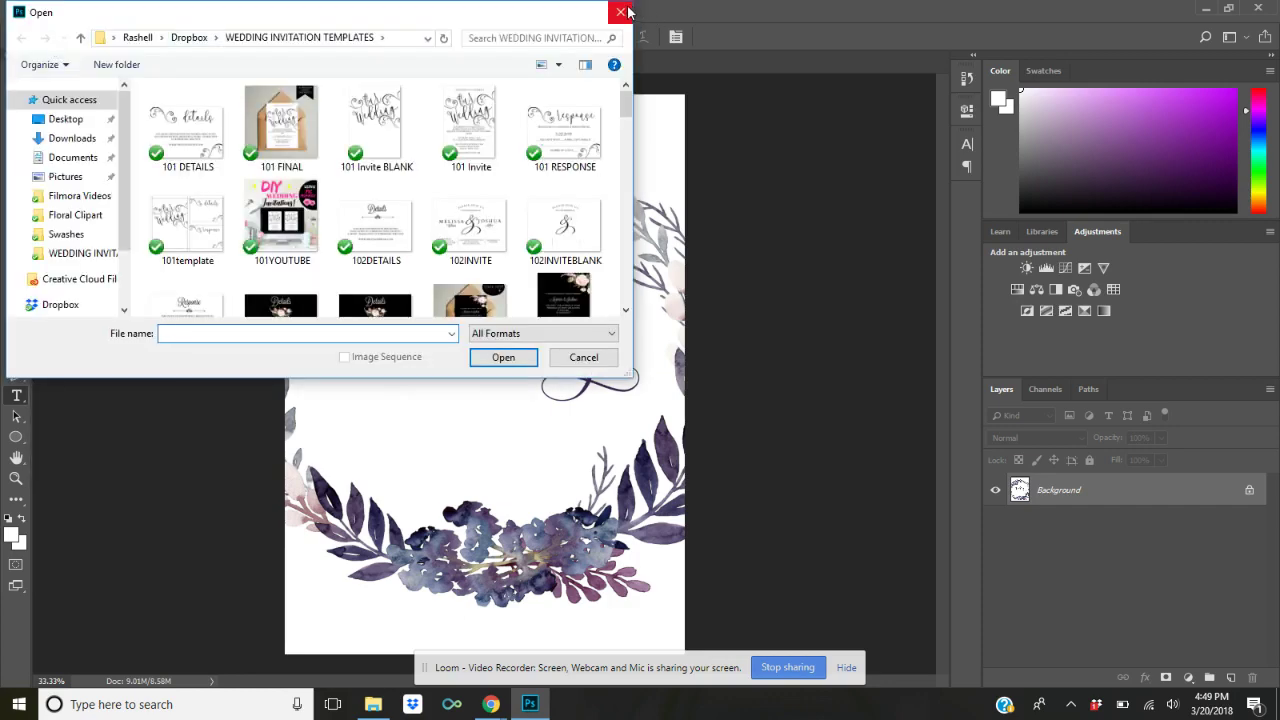
left_click(619, 12)
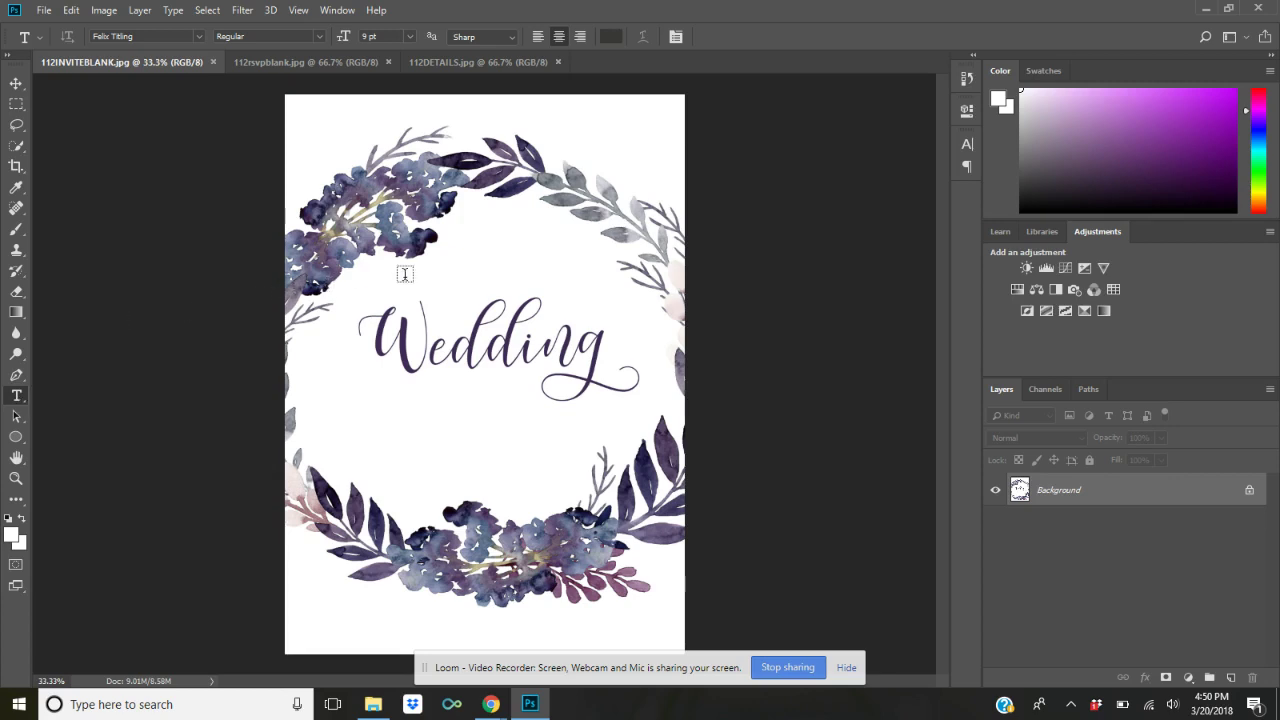
Add a 'TOGETHER WITH THEIR FAMILIES' line in Felix Titling 9 pt, centred at the invitation top.
left_click(345, 119)
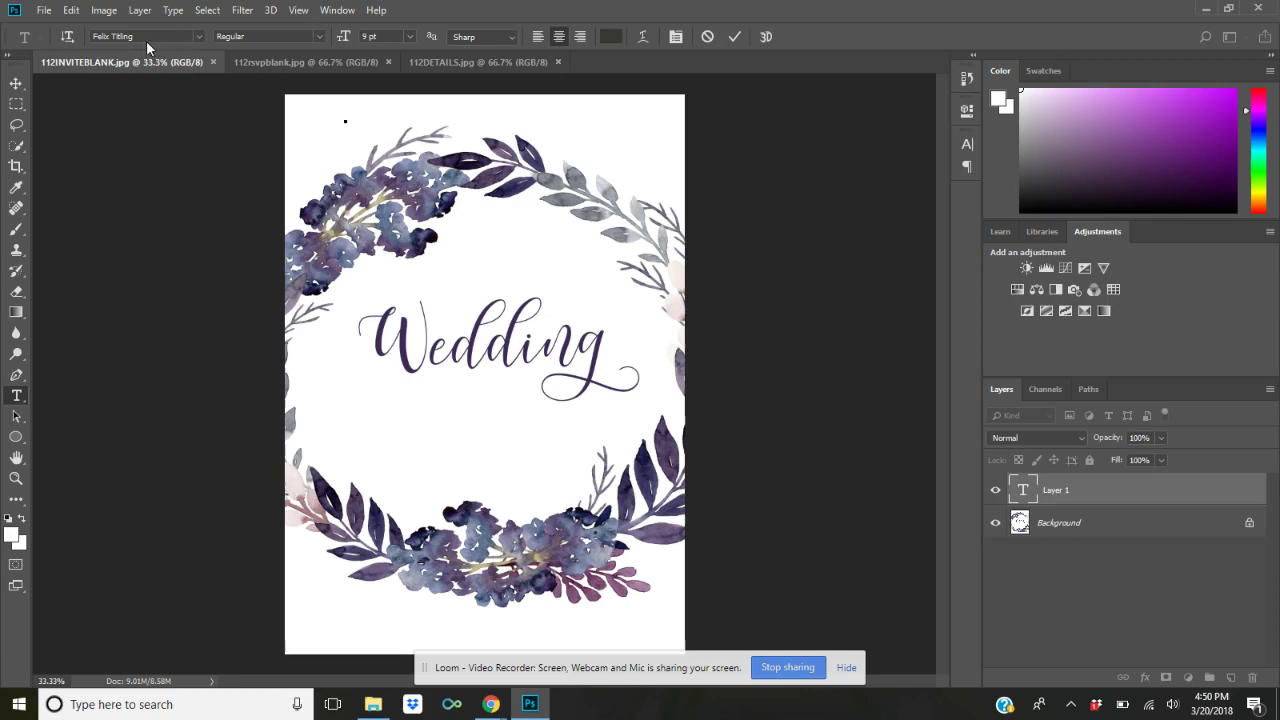
left_click(199, 40)
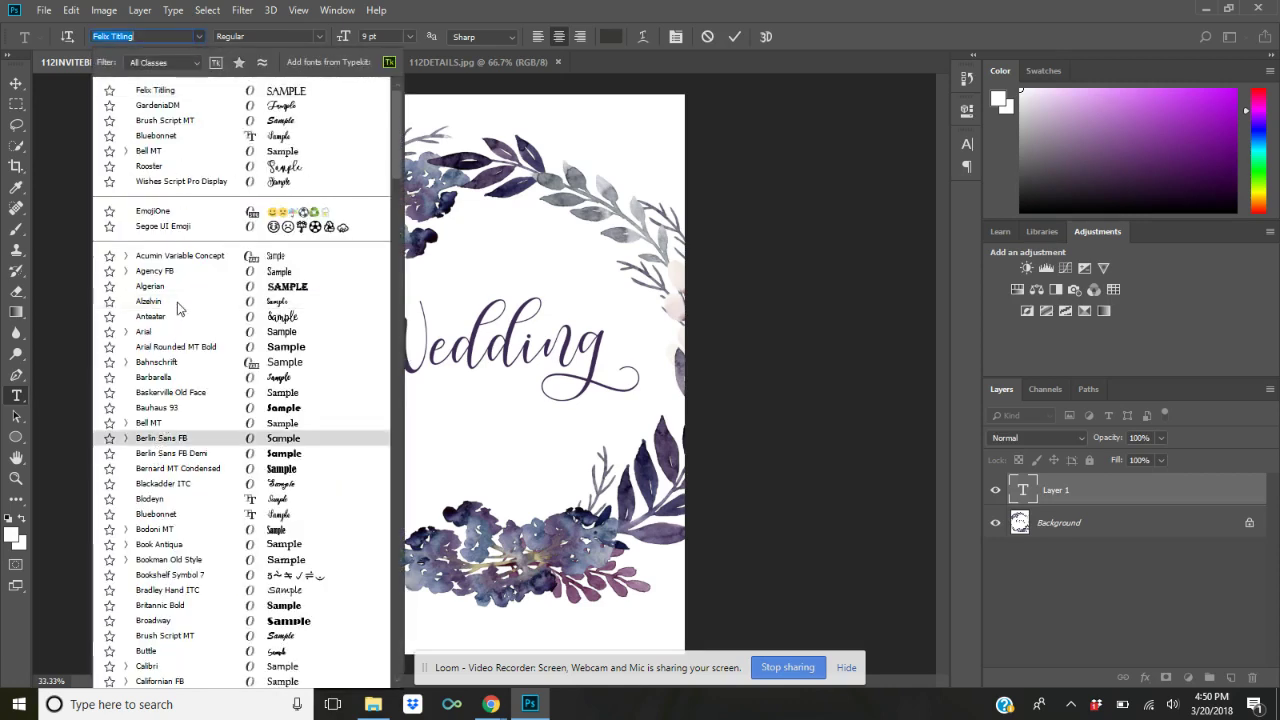
left_click(157, 93)
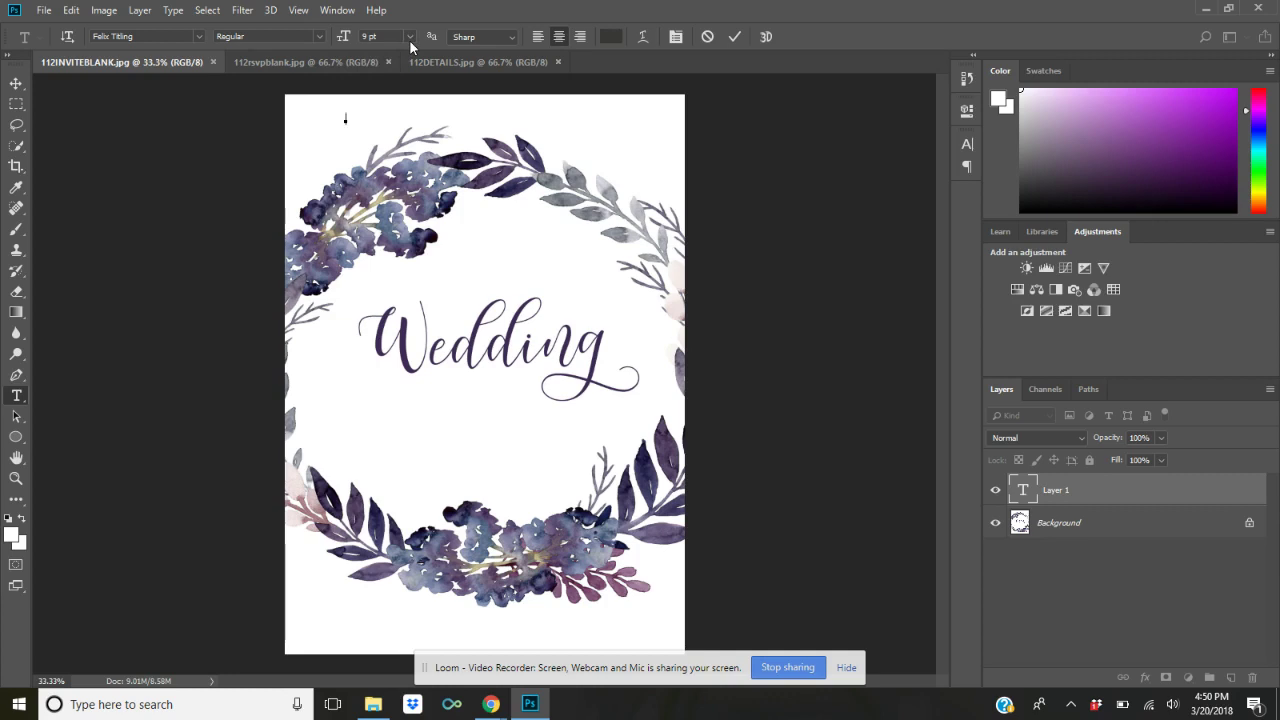
type("LOVE")
type("THER WITH ")
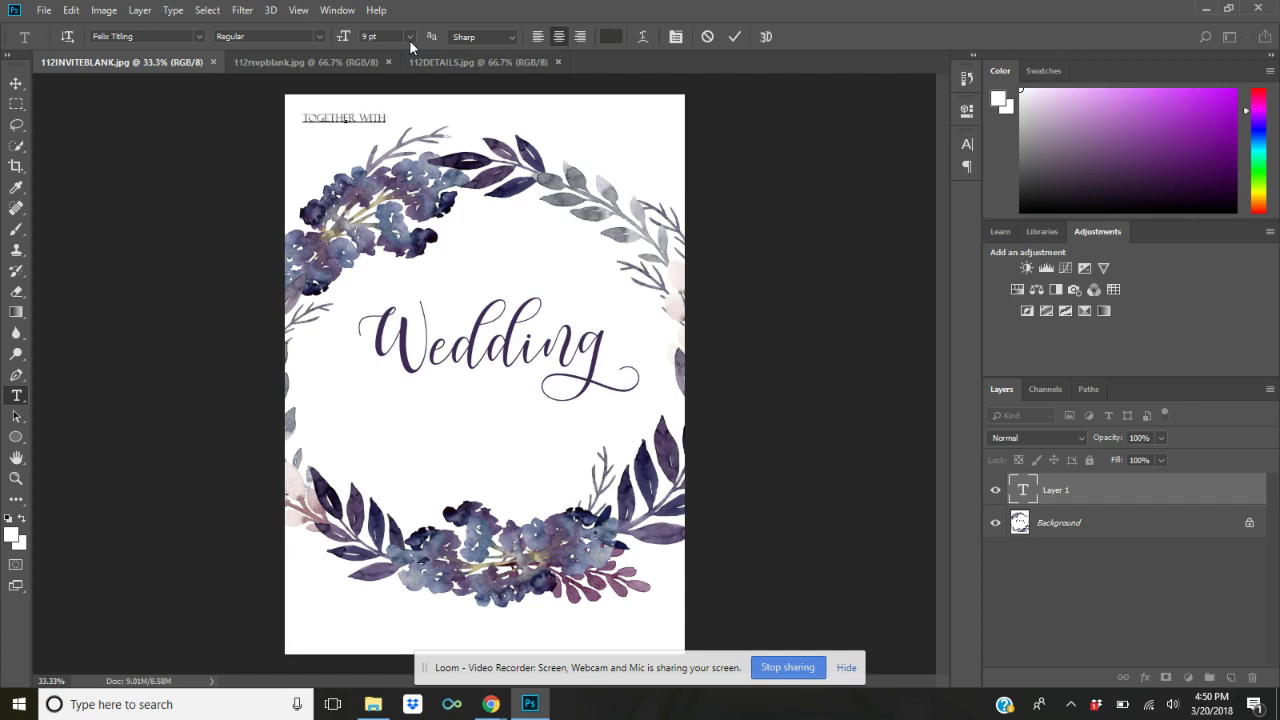
type("THEIR FAMILIES")
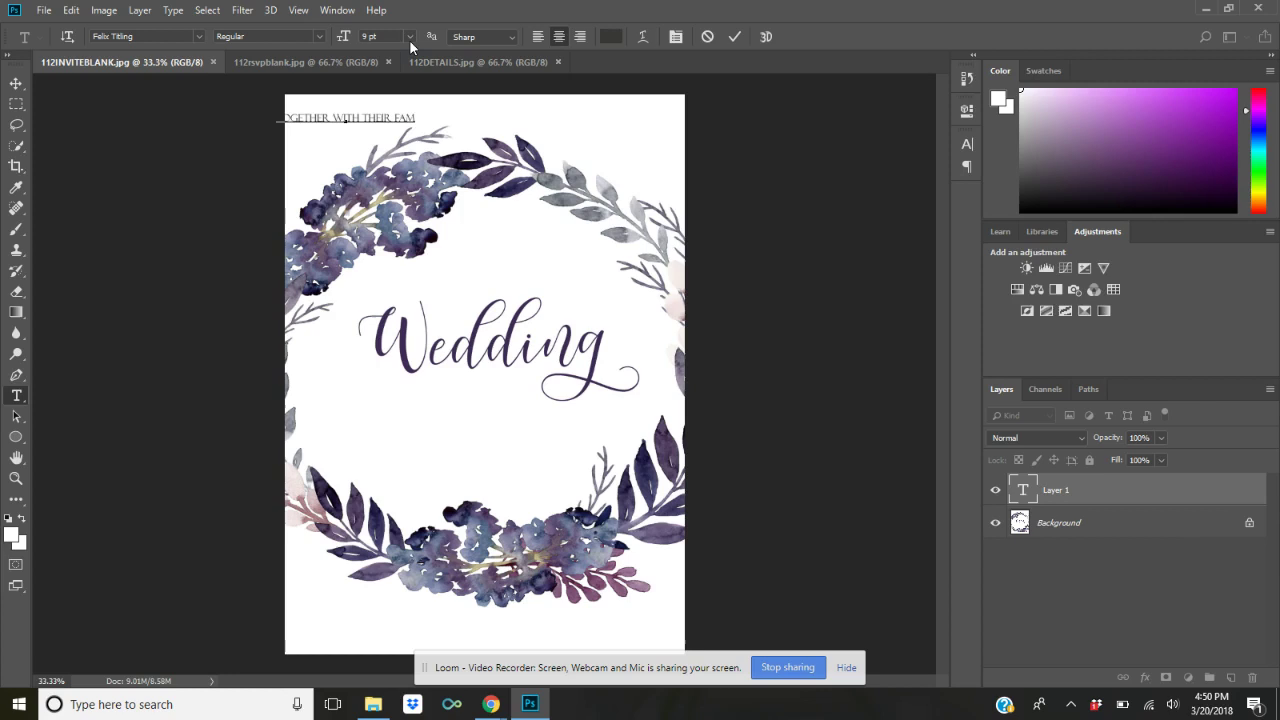
left_click(540, 140)
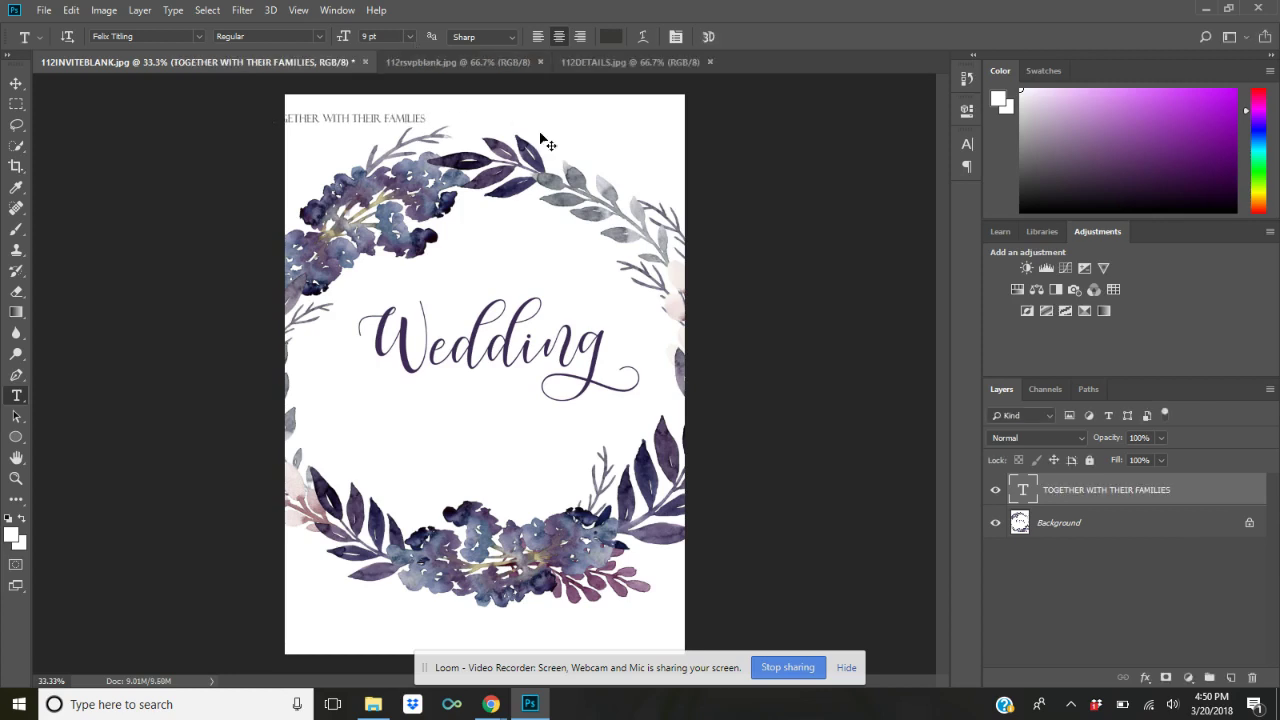
key("ctrl+t")
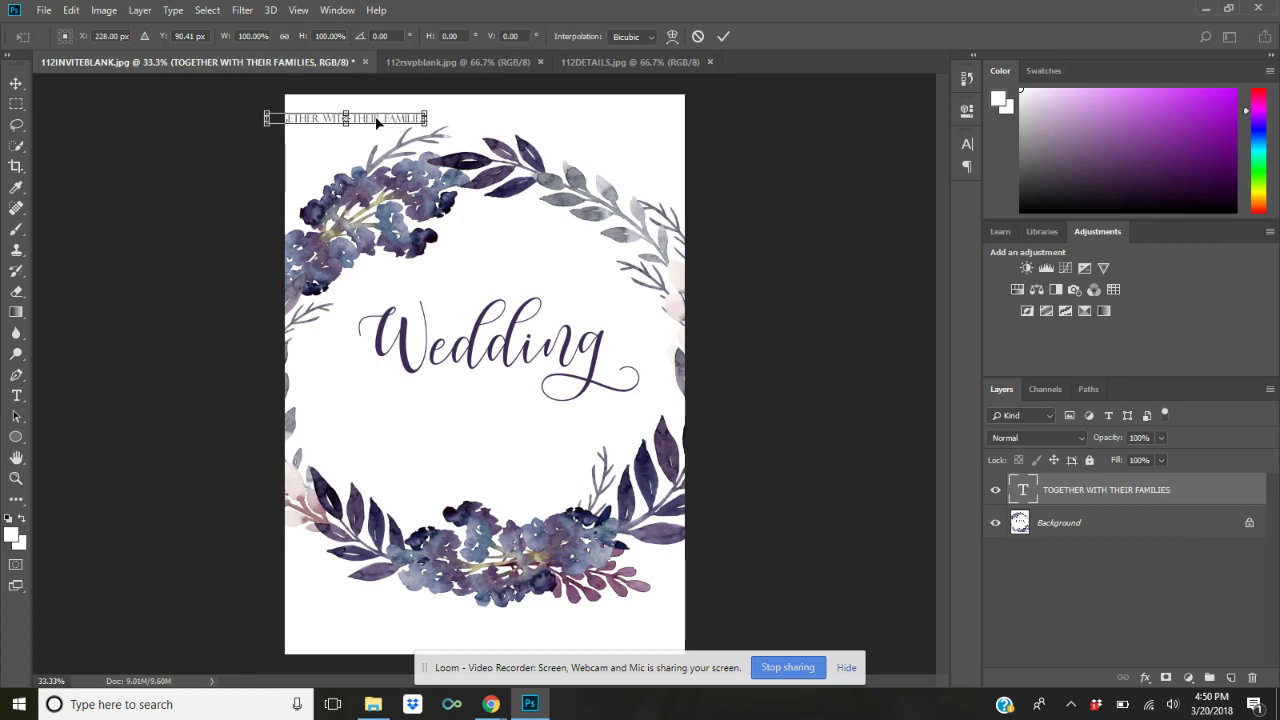
left_click_drag(377, 121, 510, 118)
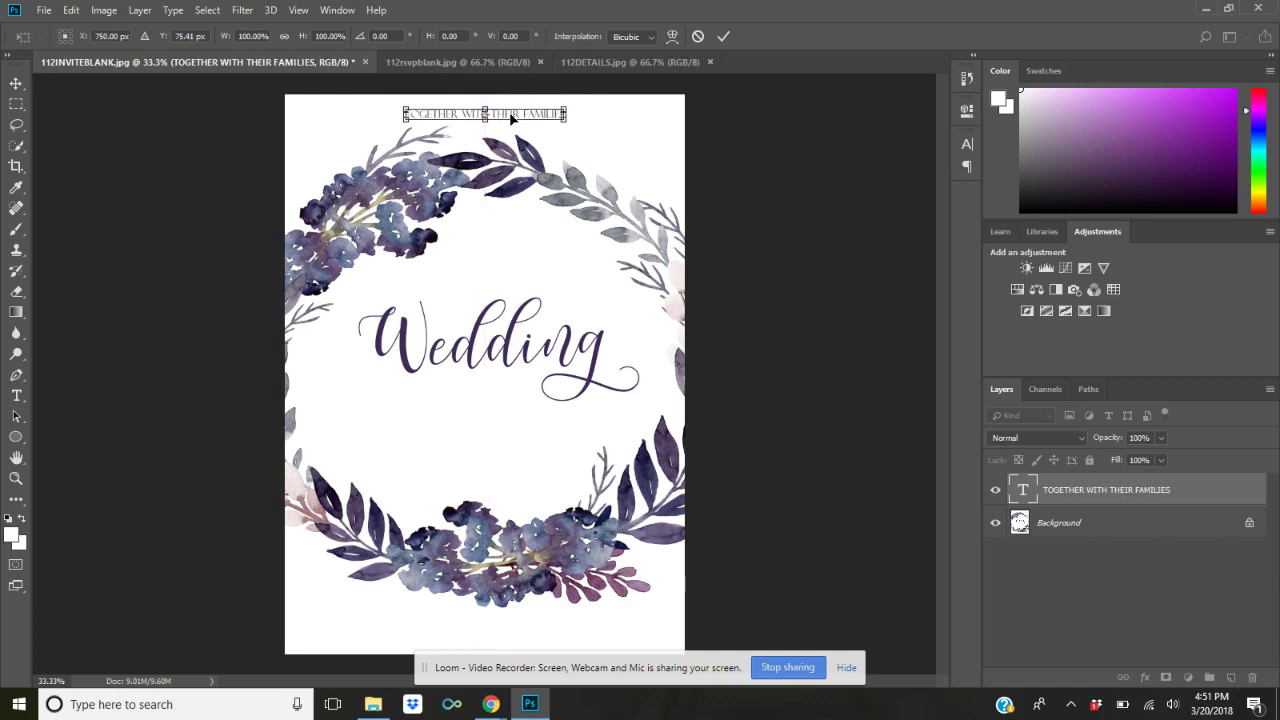
key("Return")
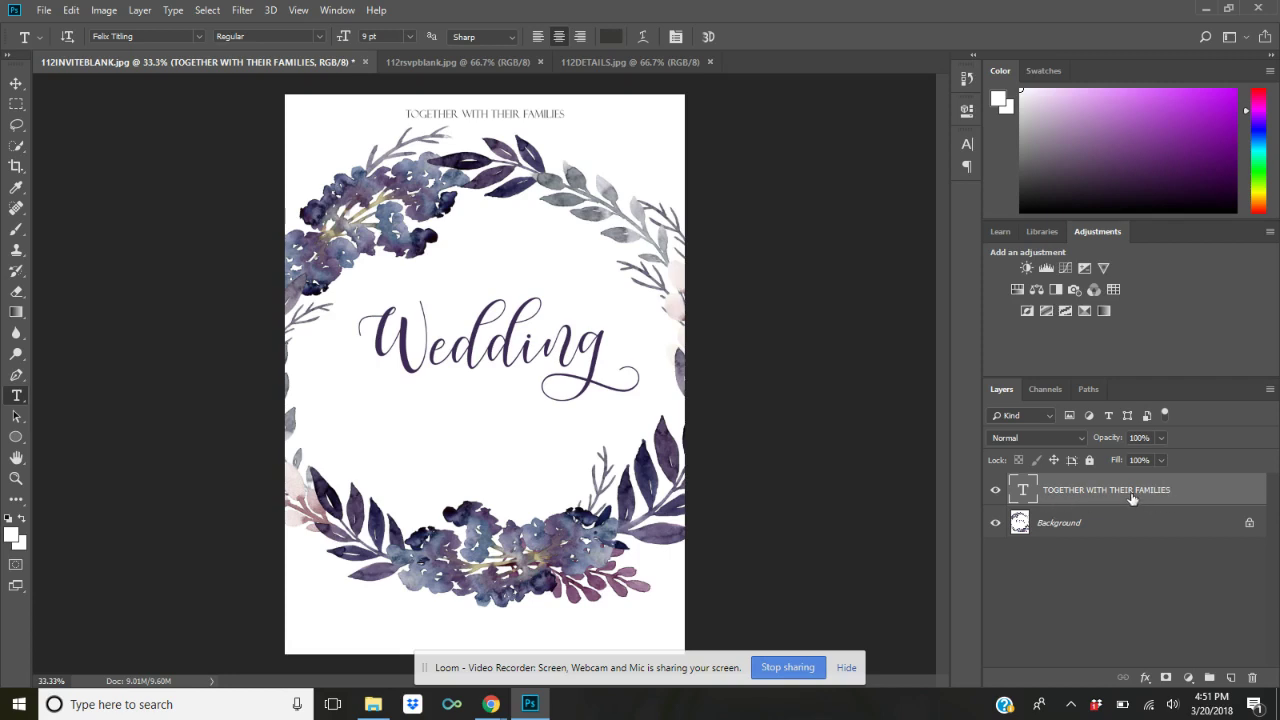
Duplicate the line, move the copy down just above 'Wedding', and select its text for replacing.
key("ctrl+j")
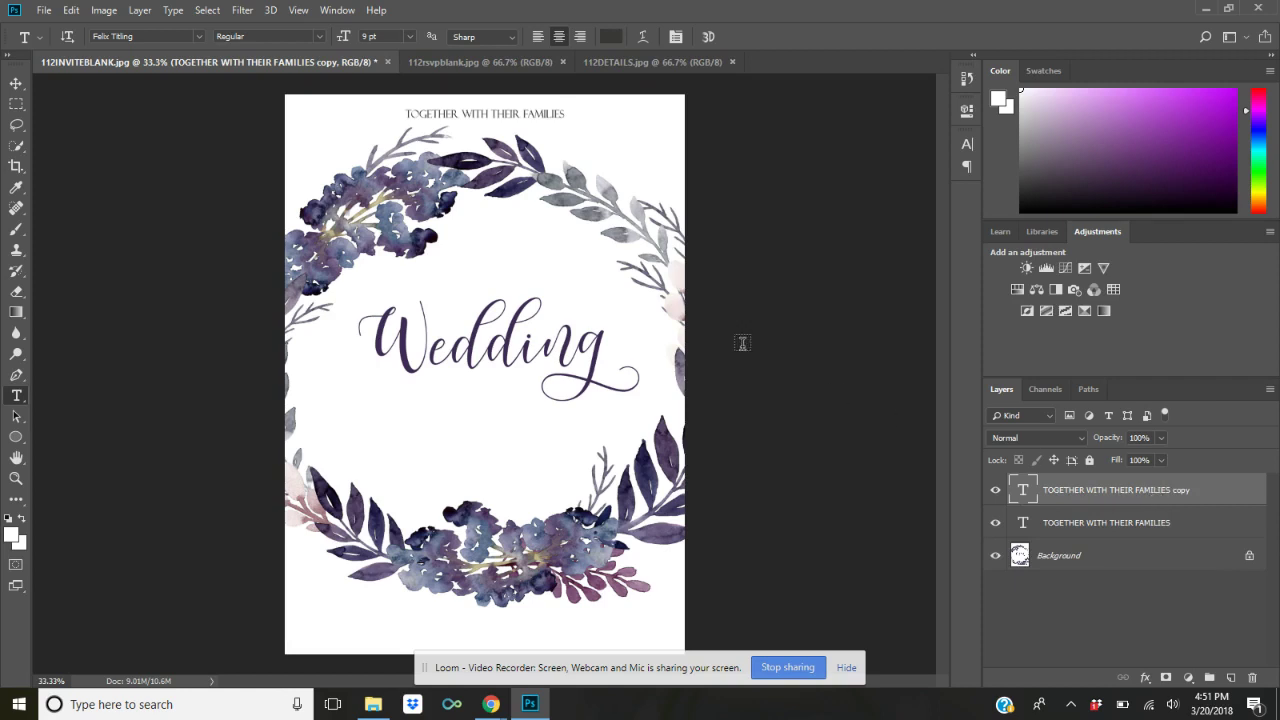
left_click(15, 85)
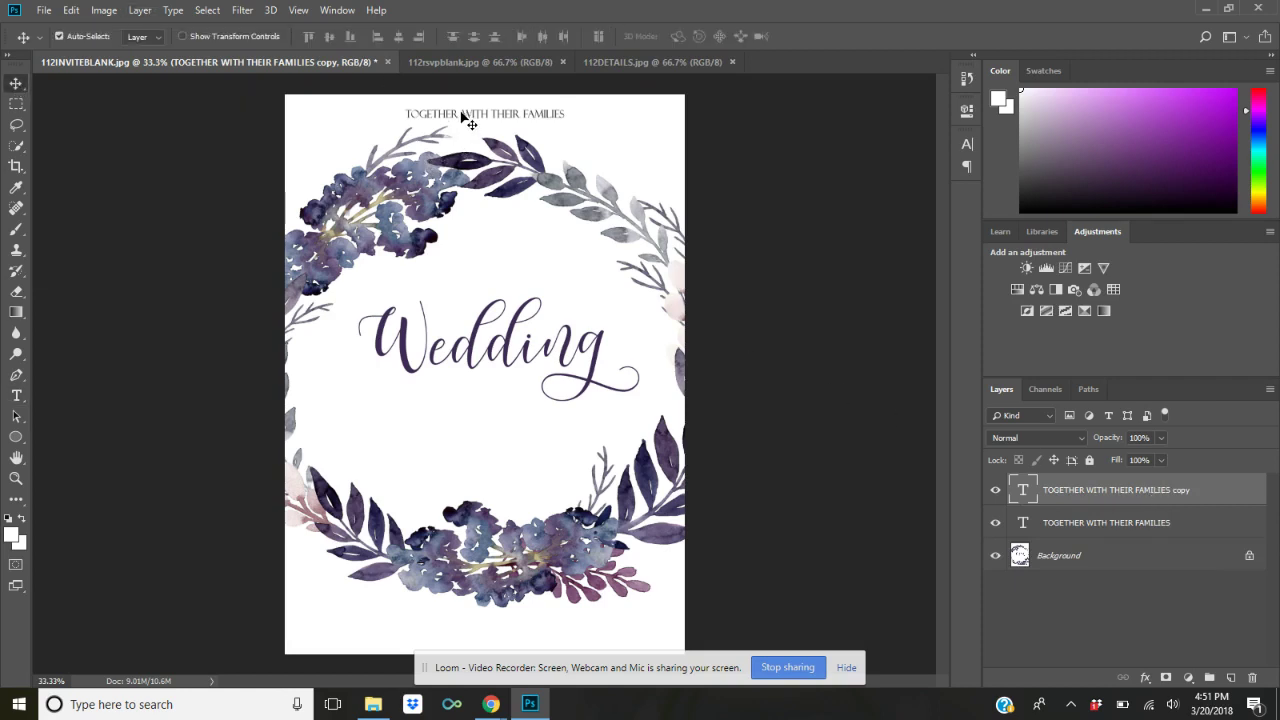
left_click_drag(461, 116, 462, 252)
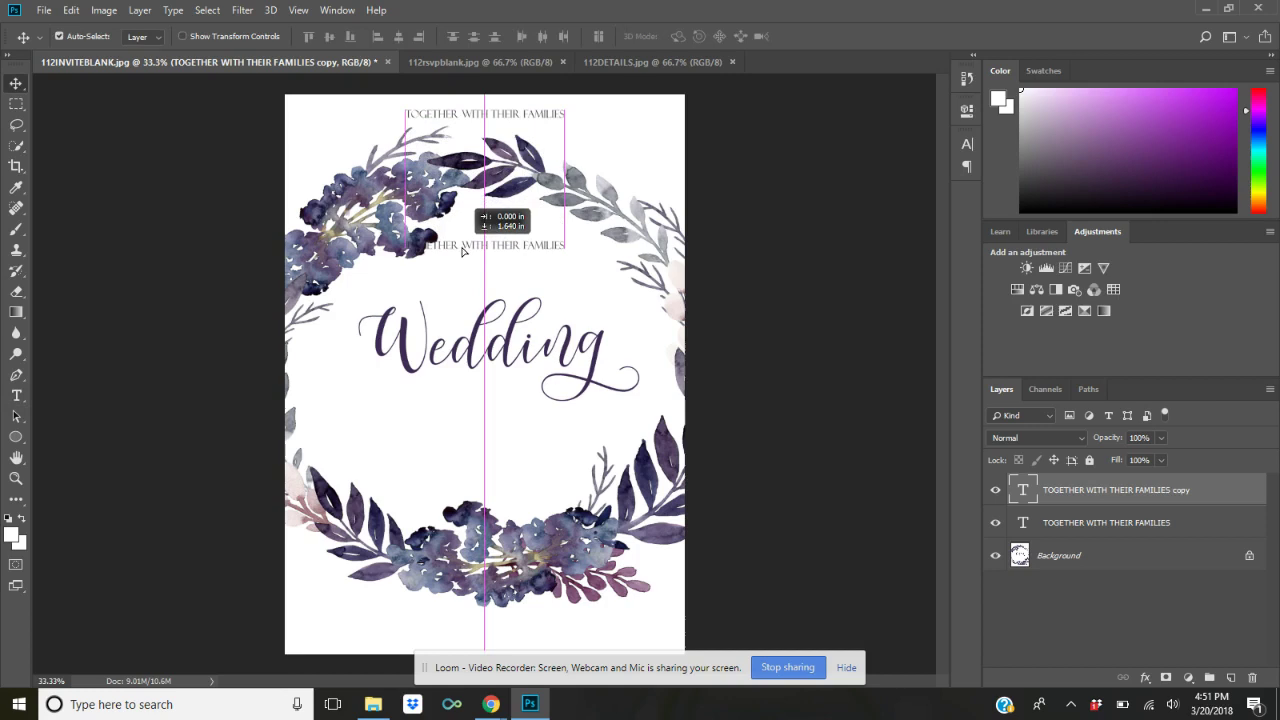
left_click_drag(462, 252, 462, 274)
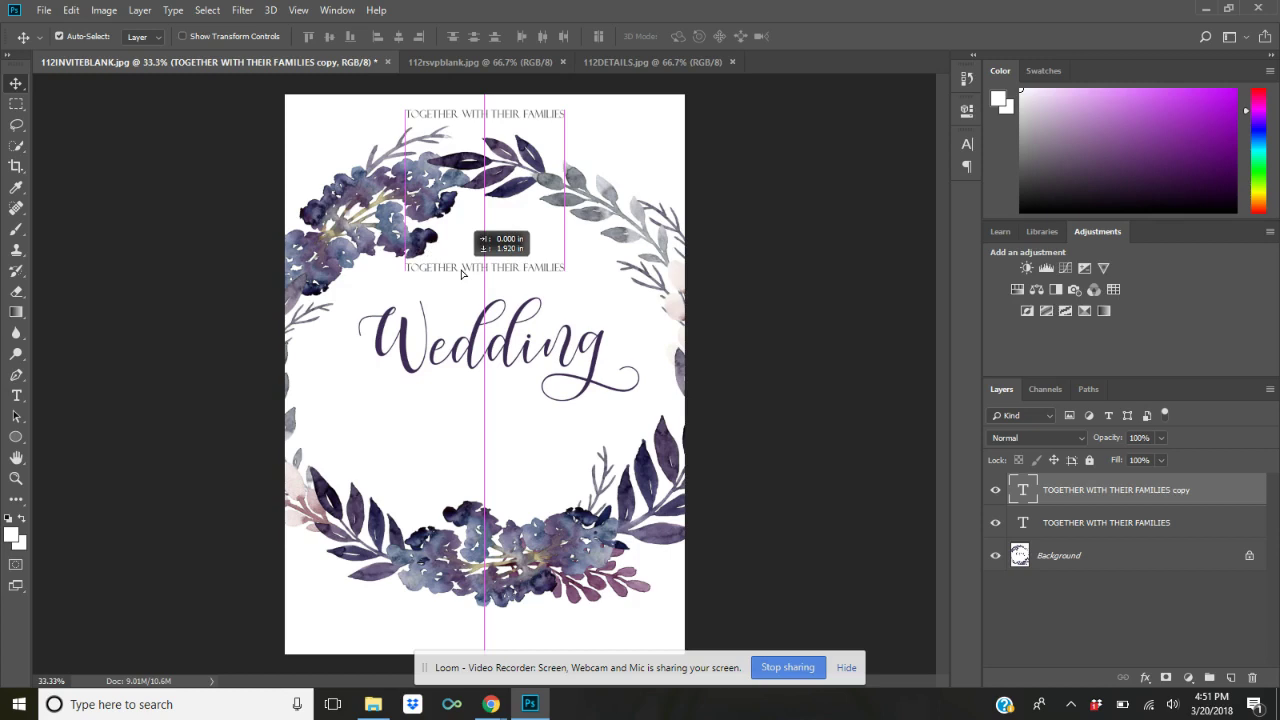
left_click_drag(462, 274, 462, 274)
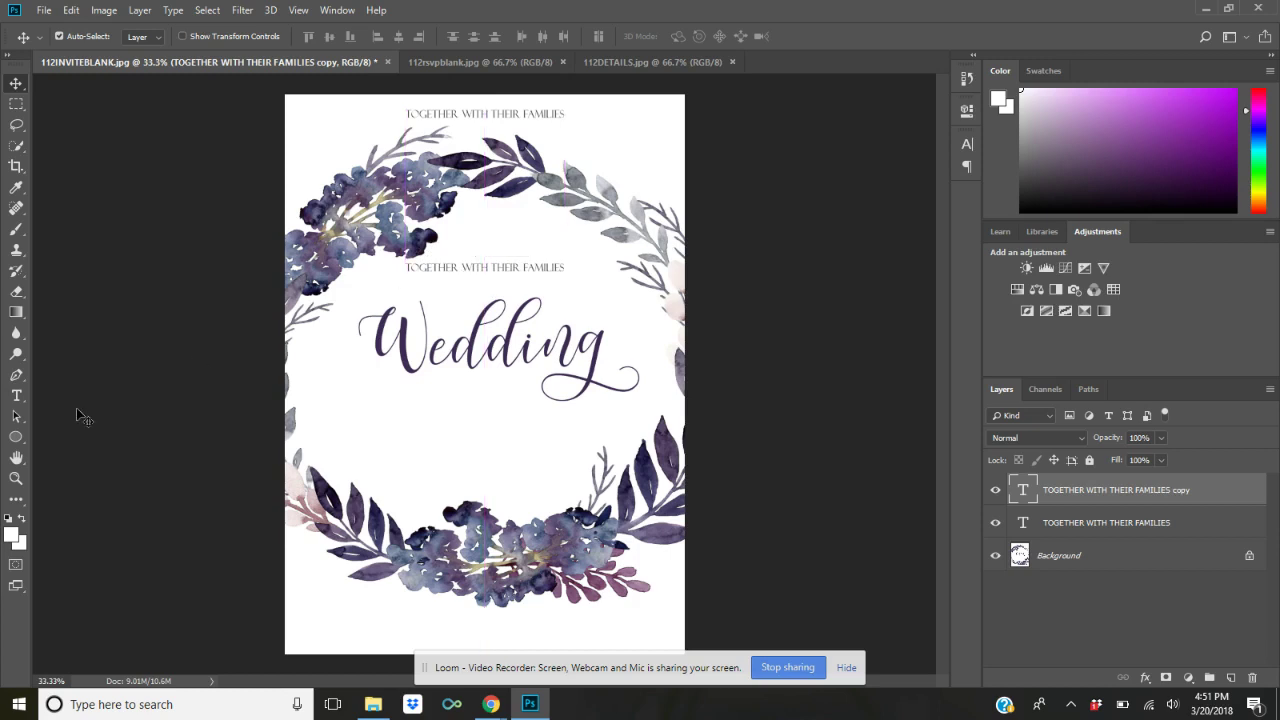
left_click(16, 396)
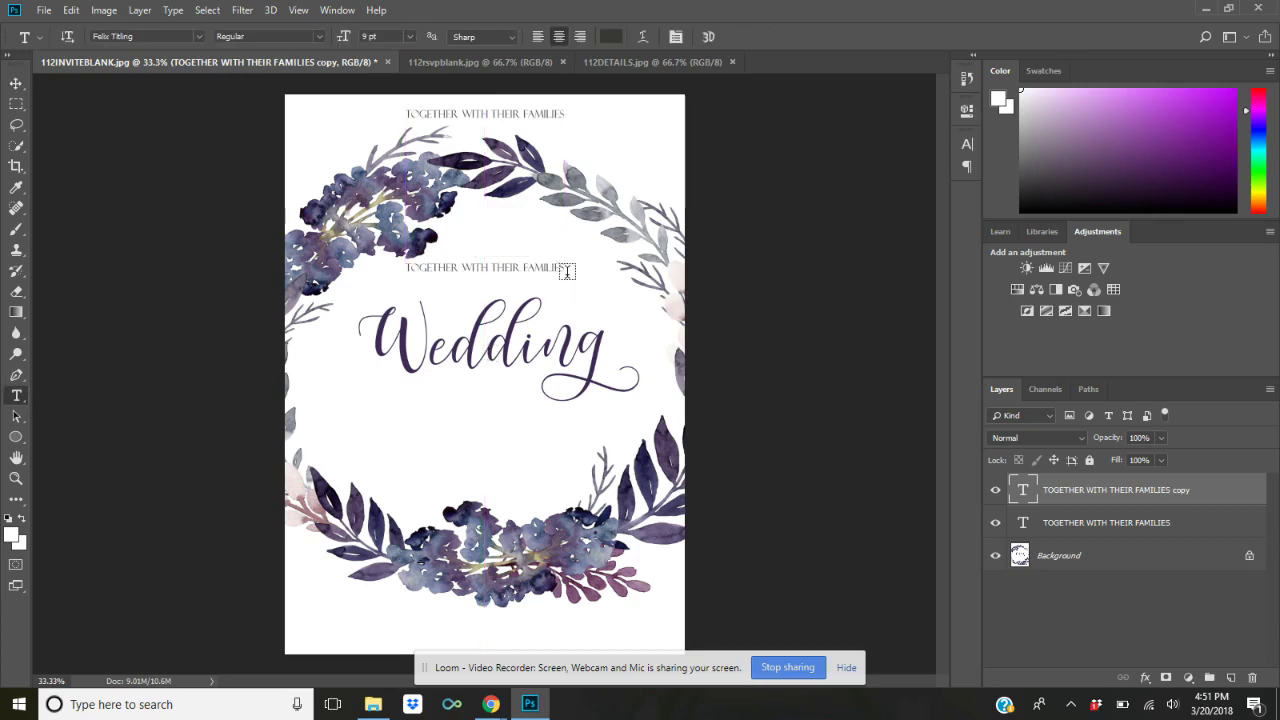
left_click_drag(564, 268, 400, 269)
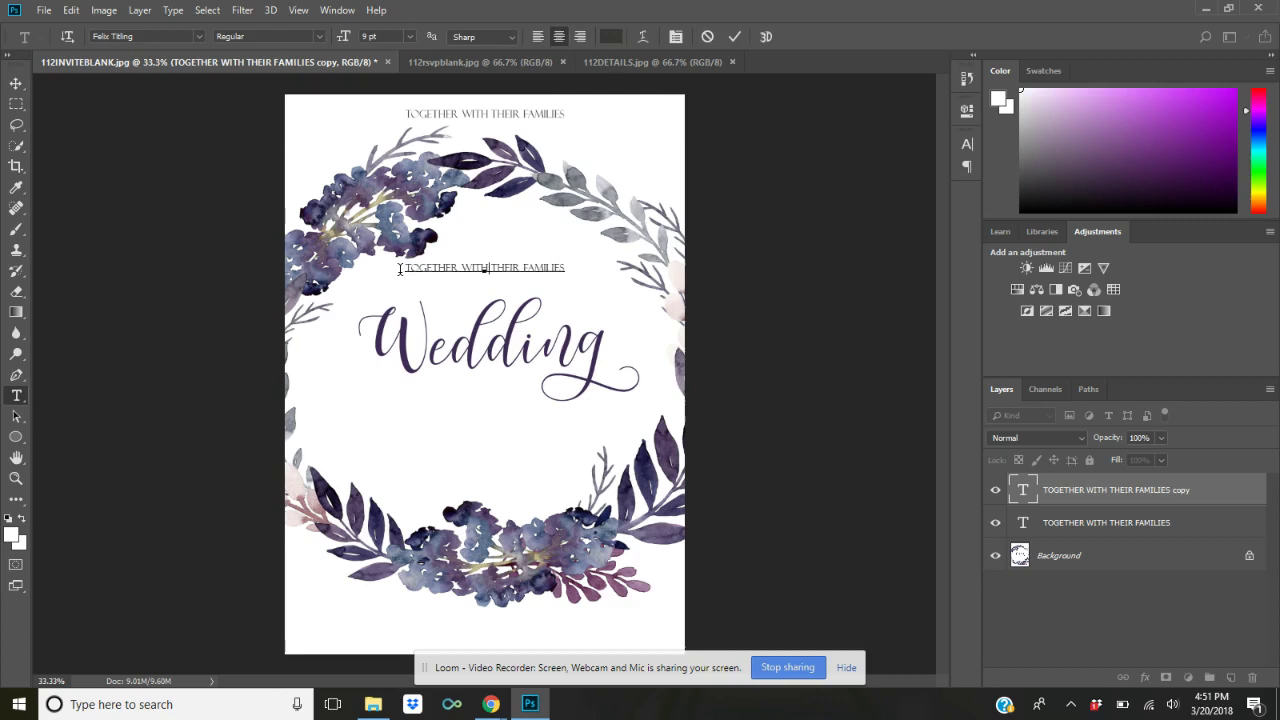
Retype the copy as the couple's names plus 'JOYFULLY INVIT YOU', then enlarge and re-centre it.
type("MICHELLE & A")
type("ATRICK")
type(" JOYE")
type("ULLY")
key("BackSpace")
key("BackSpace")
type("LY INVIT YOU")
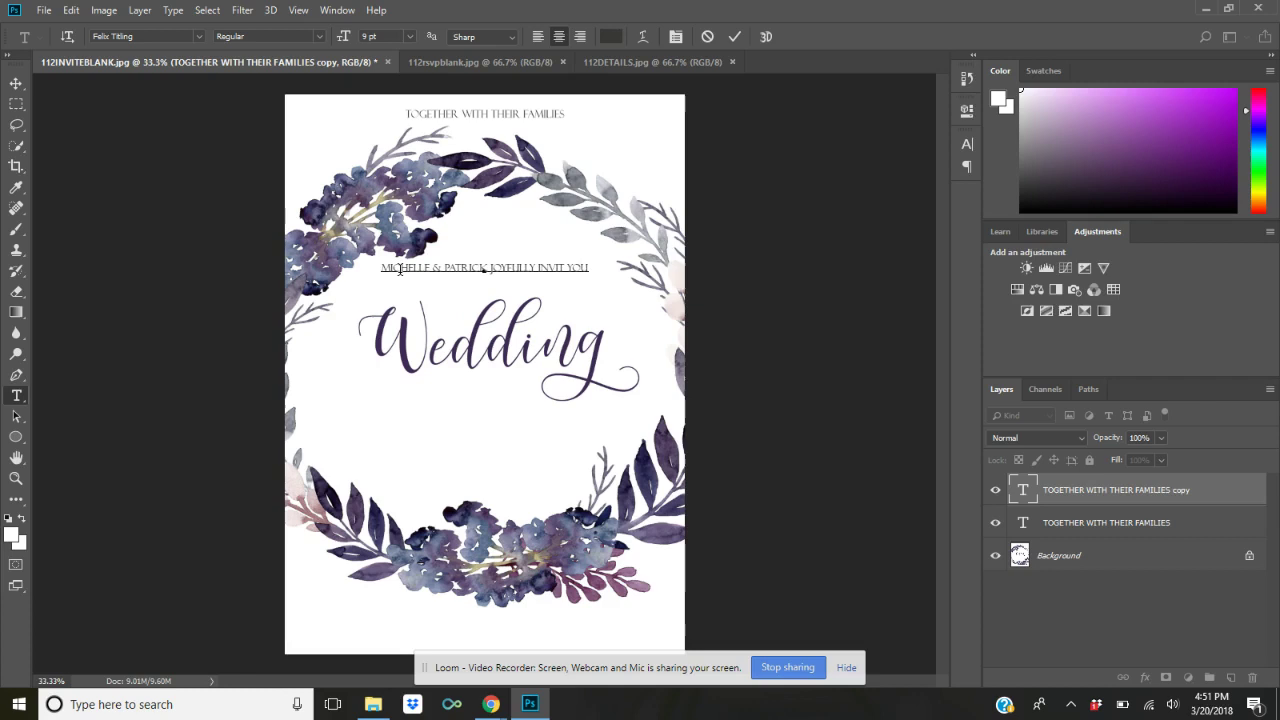
type("   ________")
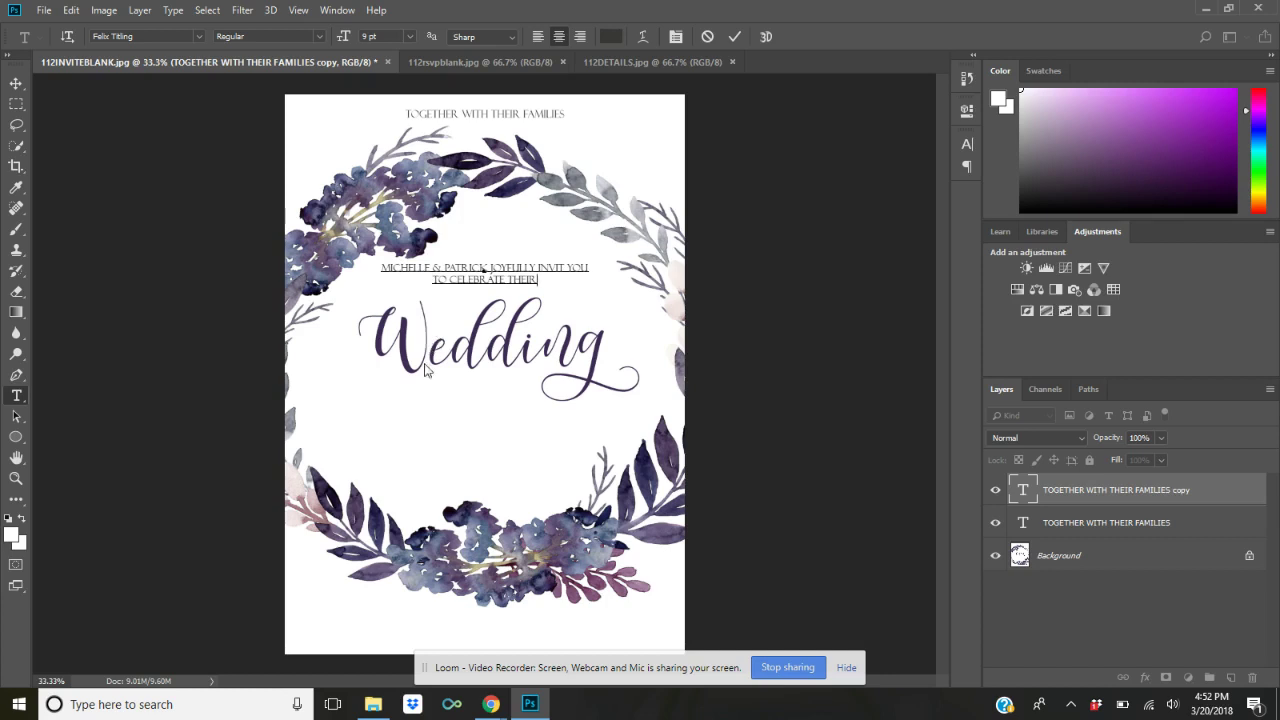
key("ctrl+Return")
key("ctrl+t")
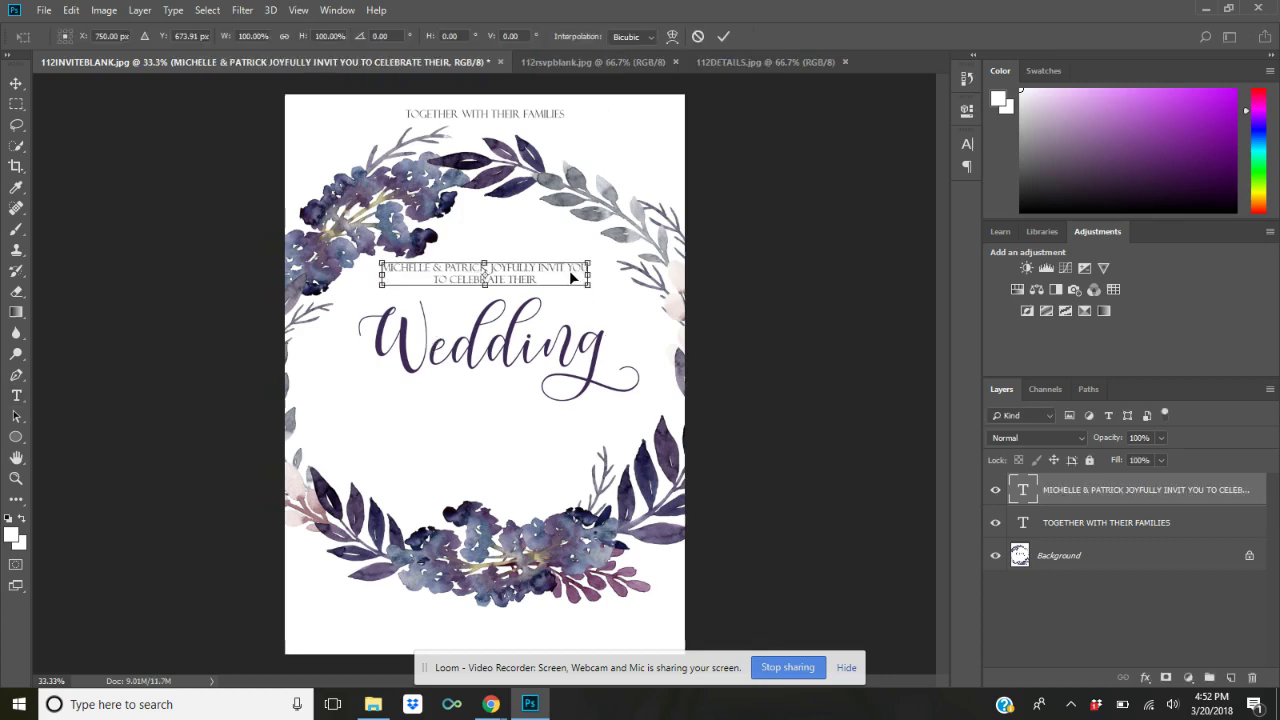
mouse_move(570, 272)
left_mouse_down()
mouse_move(612, 294)
mouse_move(562, 284)
mouse_move(576, 284)
left_mouse_up()
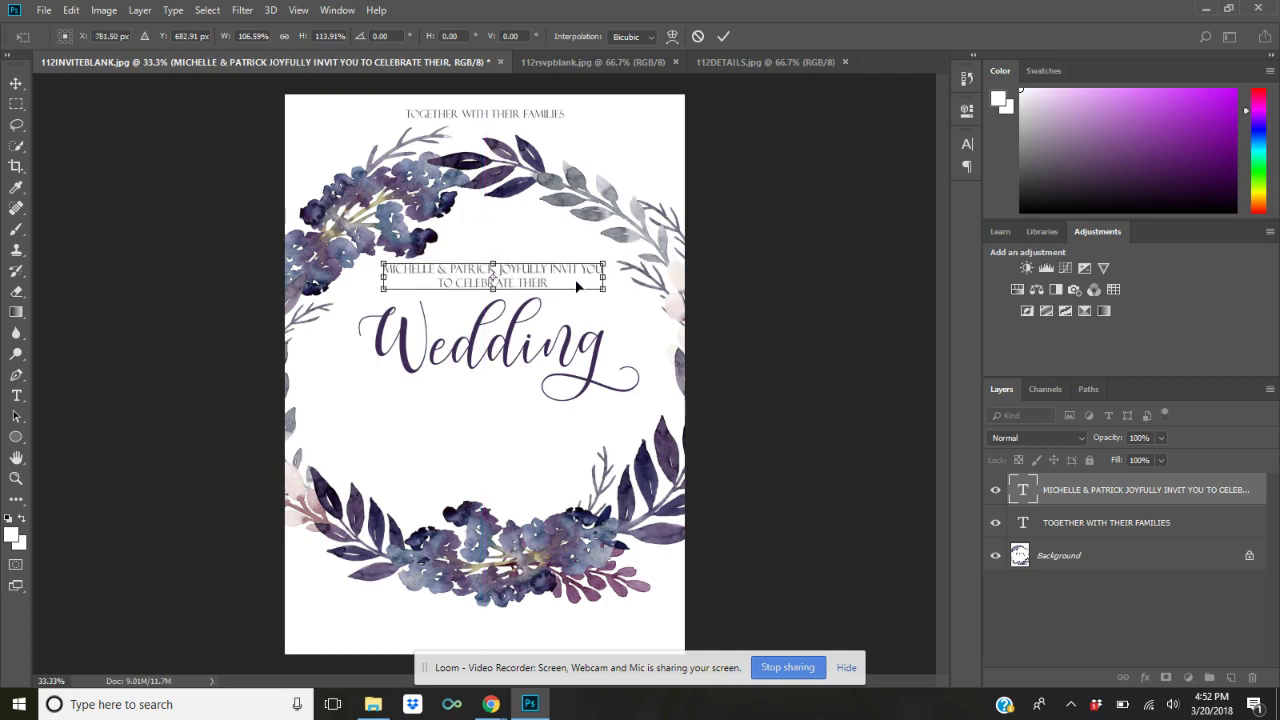
key("Return")
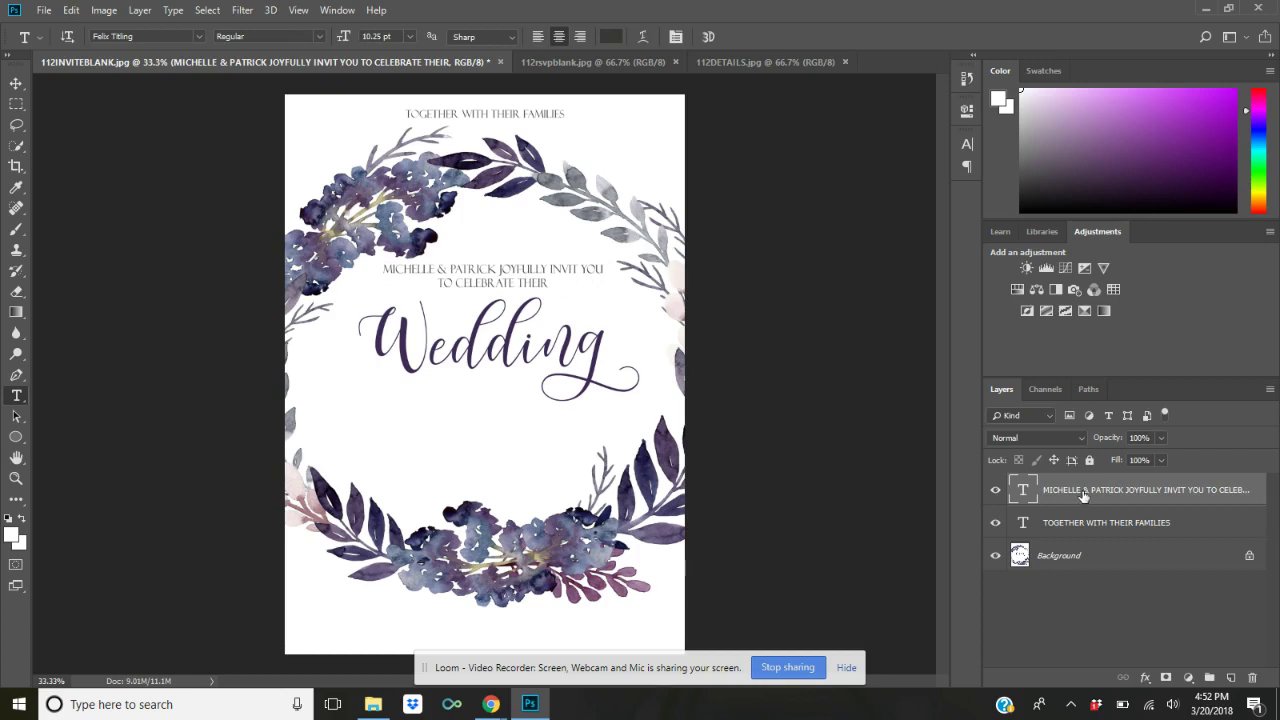
Duplicate the invitation wording, move the copy below 'Wedding', and select its text.
key("ctrl+j")
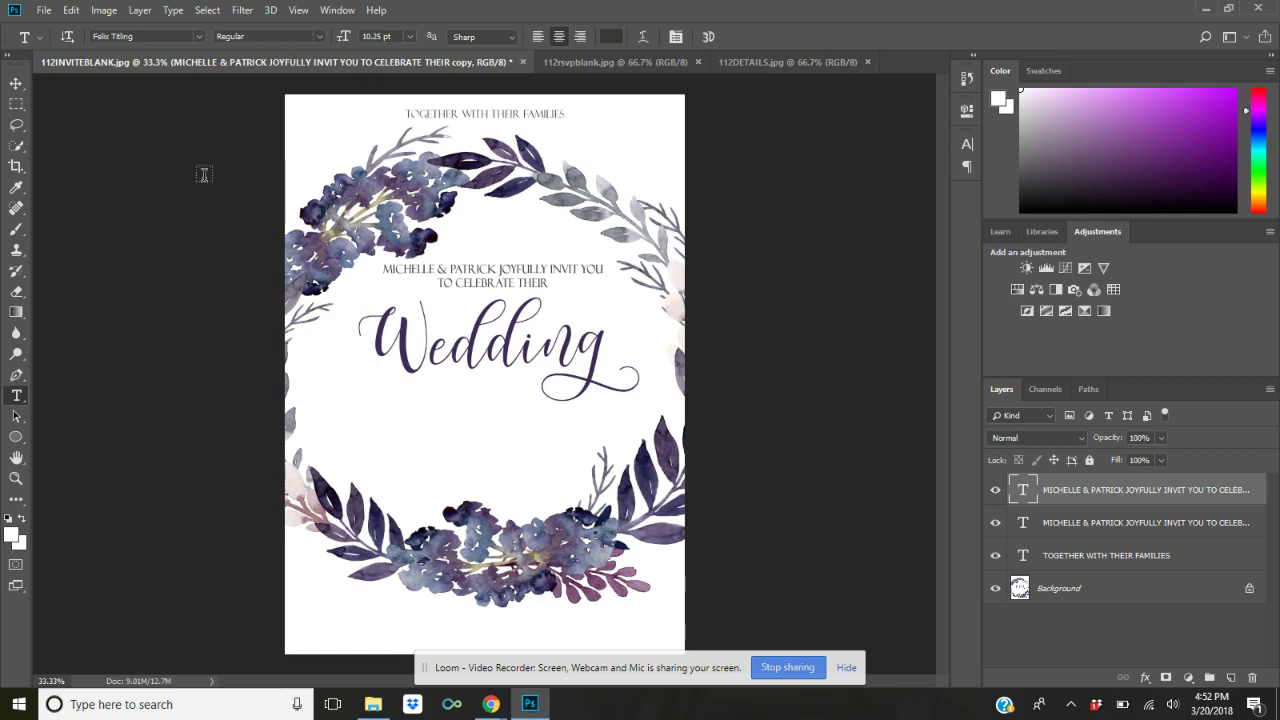
left_click(15, 84)
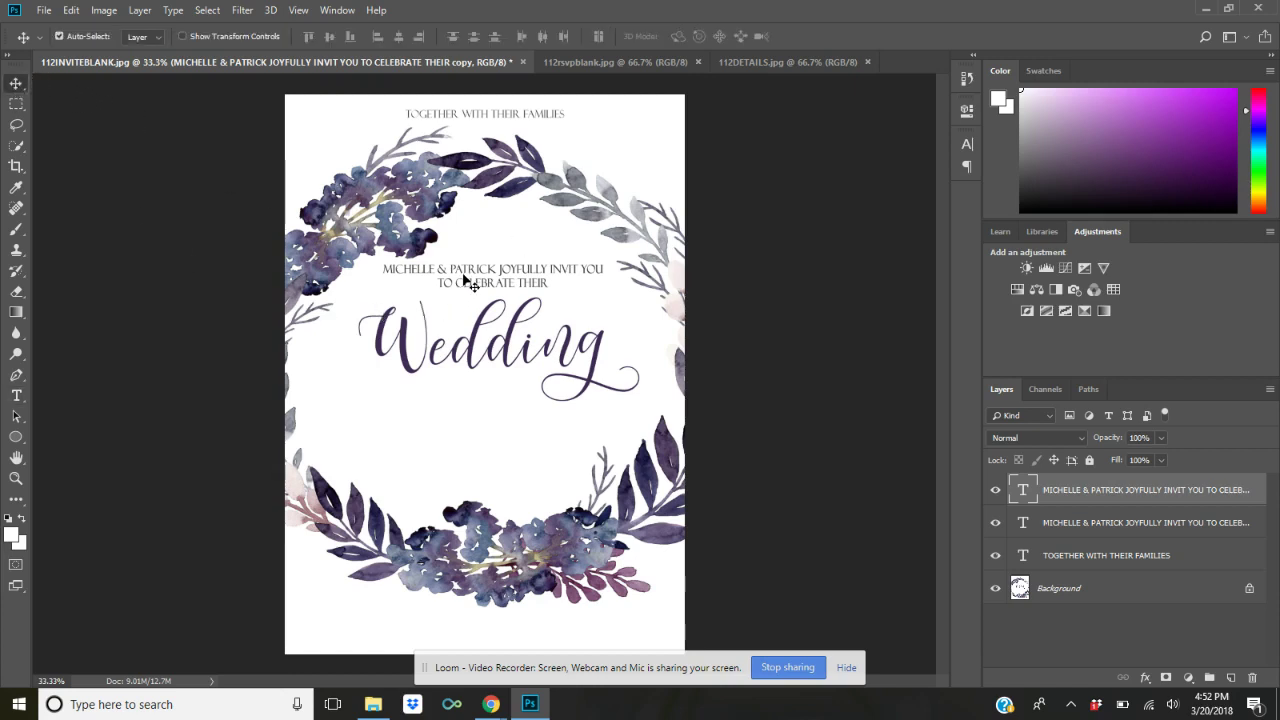
left_click_drag(471, 283, 462, 418)
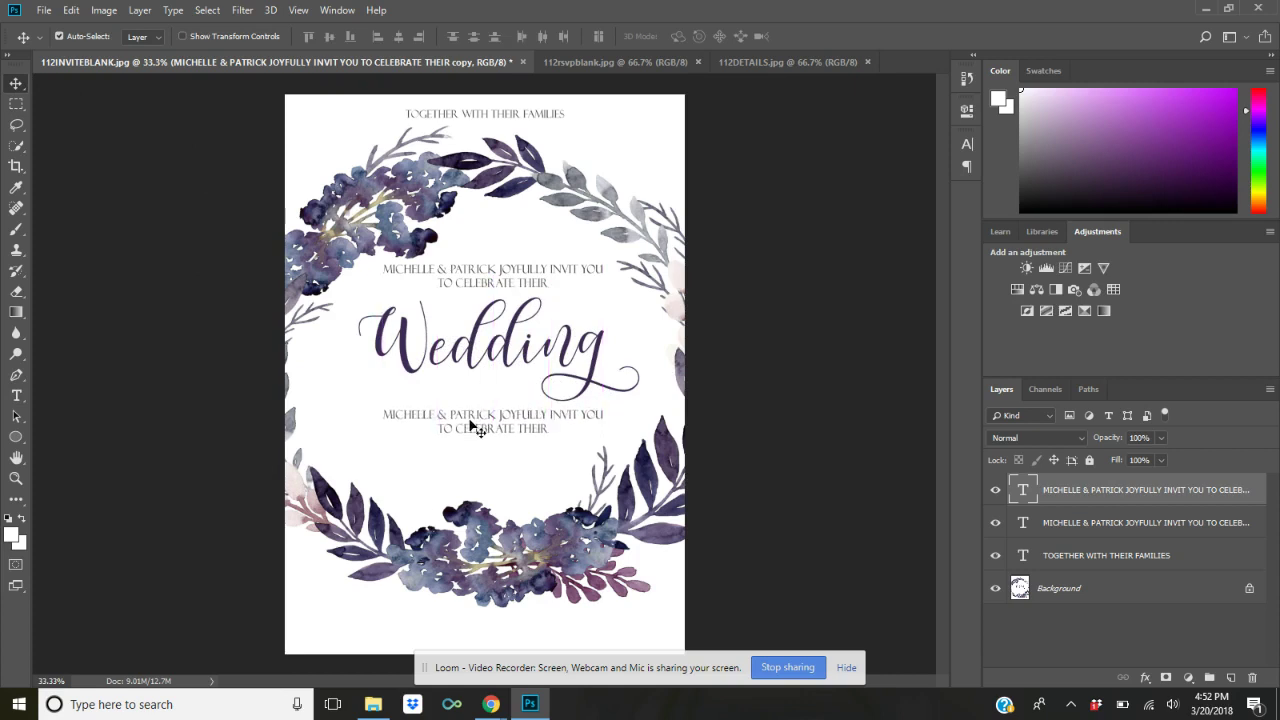
left_click(16, 396)
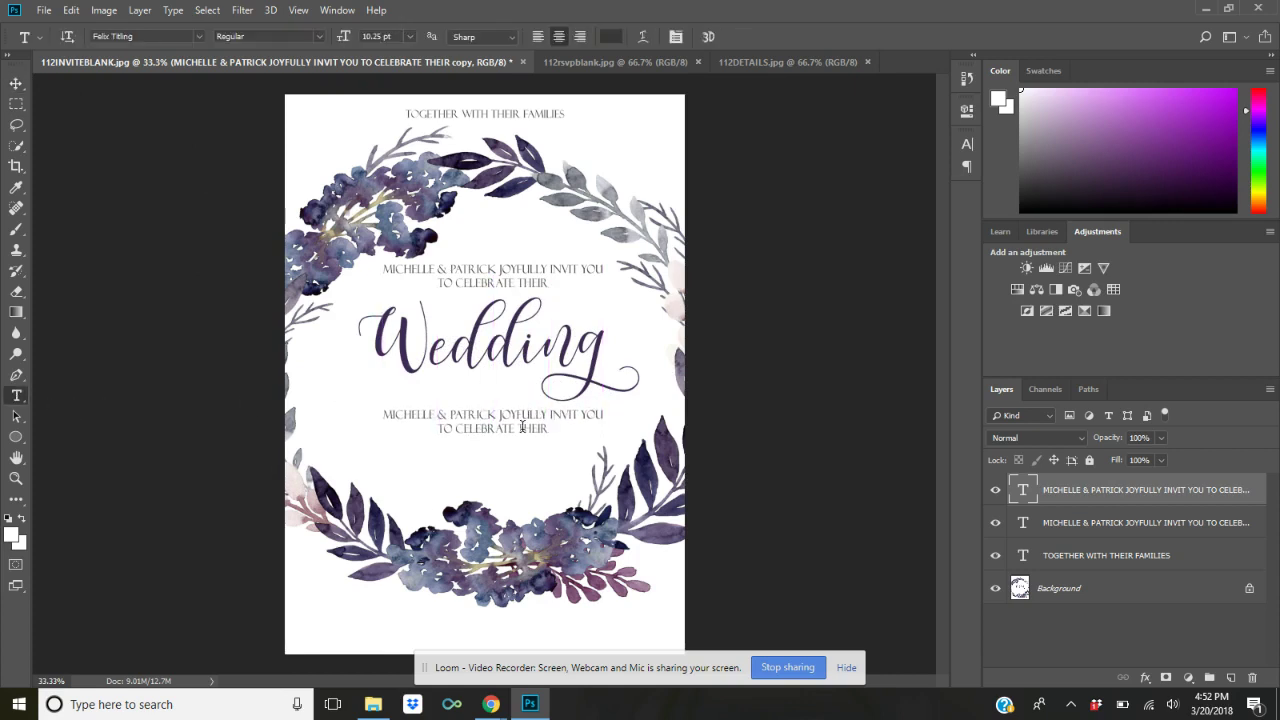
left_click_drag(551, 428, 380, 412)
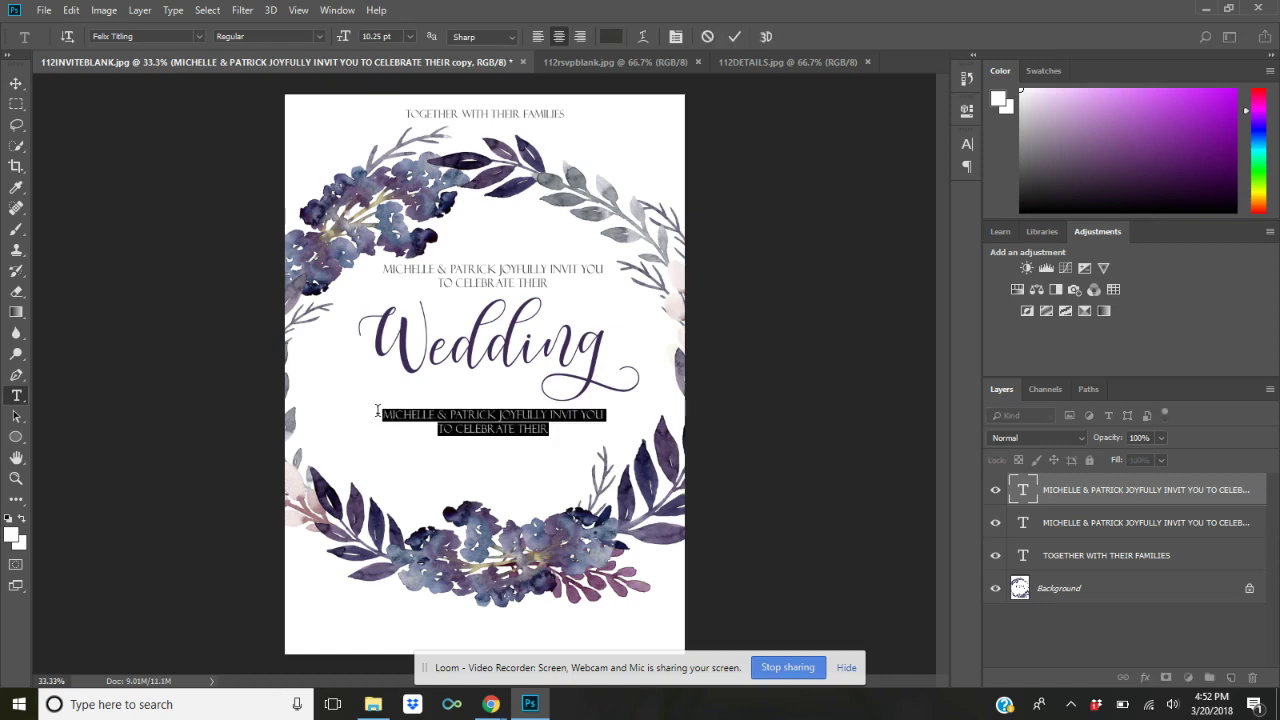
Type 'SATURDAY JUNE 22, 2019', 'AT 2 O'CLOCK IN THE AFTERNOON', and the venue name and address.
type("SATURDAY")
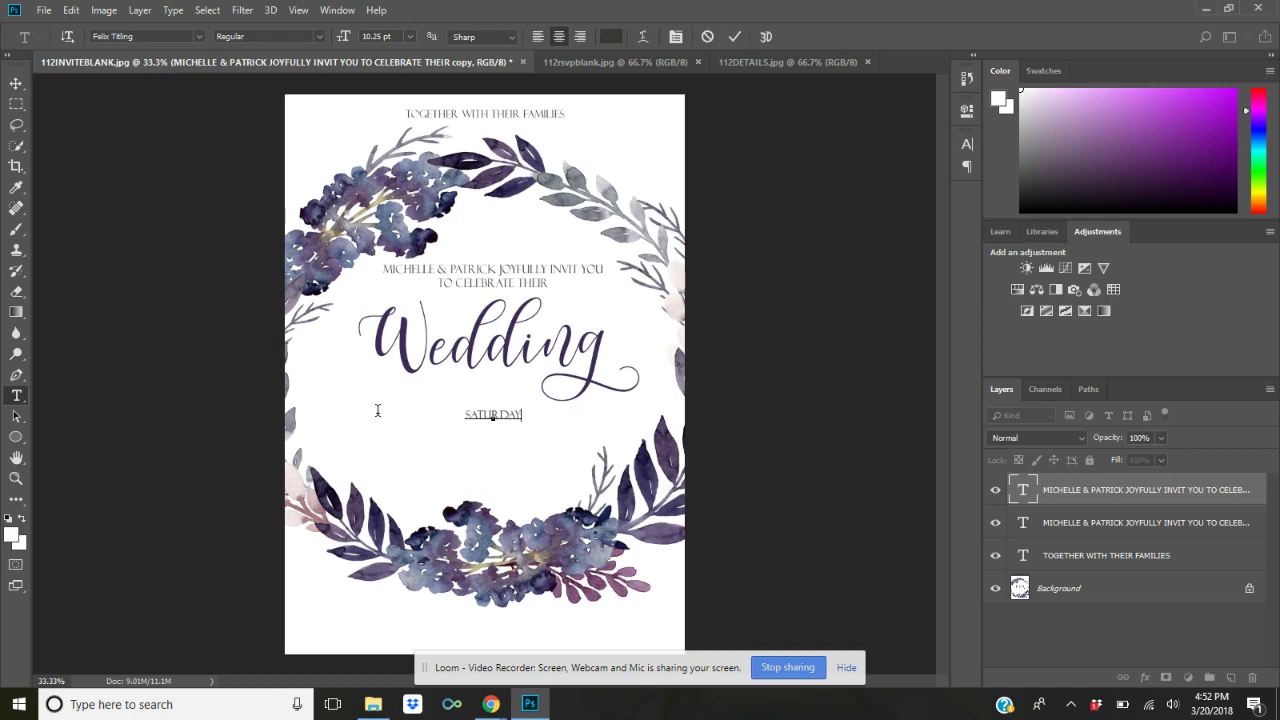
type(" JUNE 22, 2019")
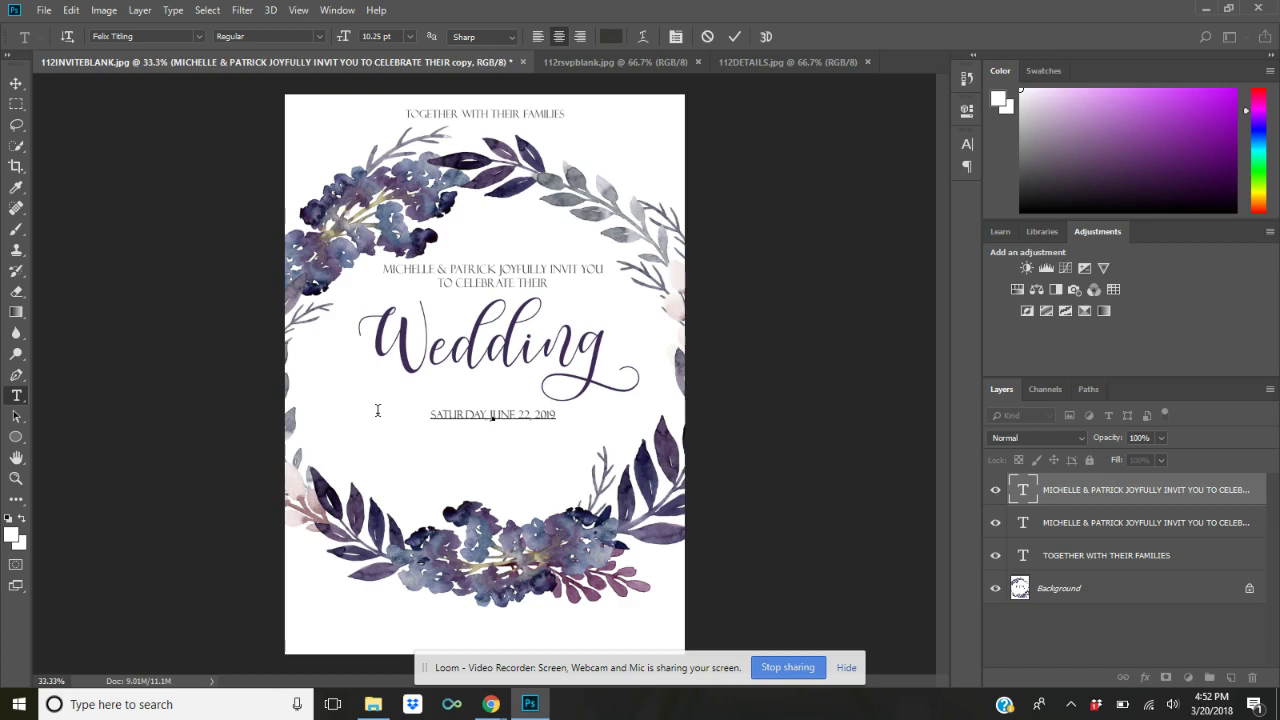
key("Return")
type("AT 2 O'CLOCK   IN THE AFTERNOON")
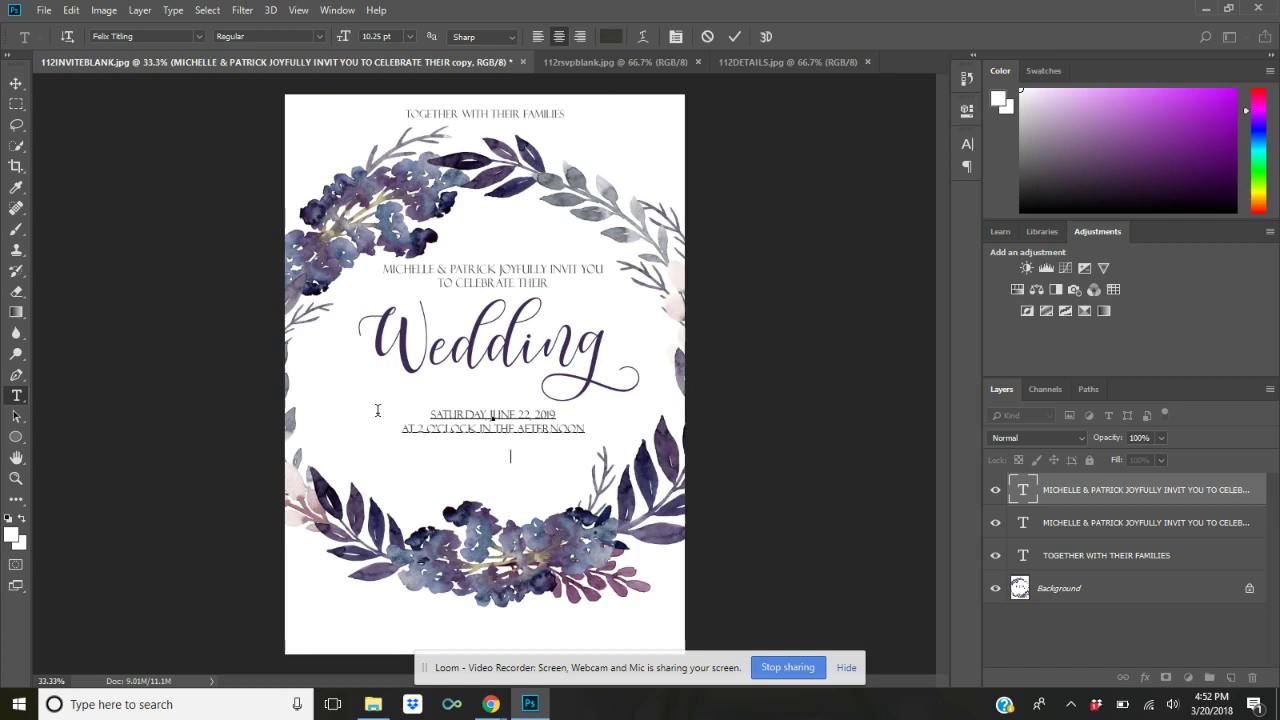
type("OAK VALLEY RANCH")
type("4587      ")
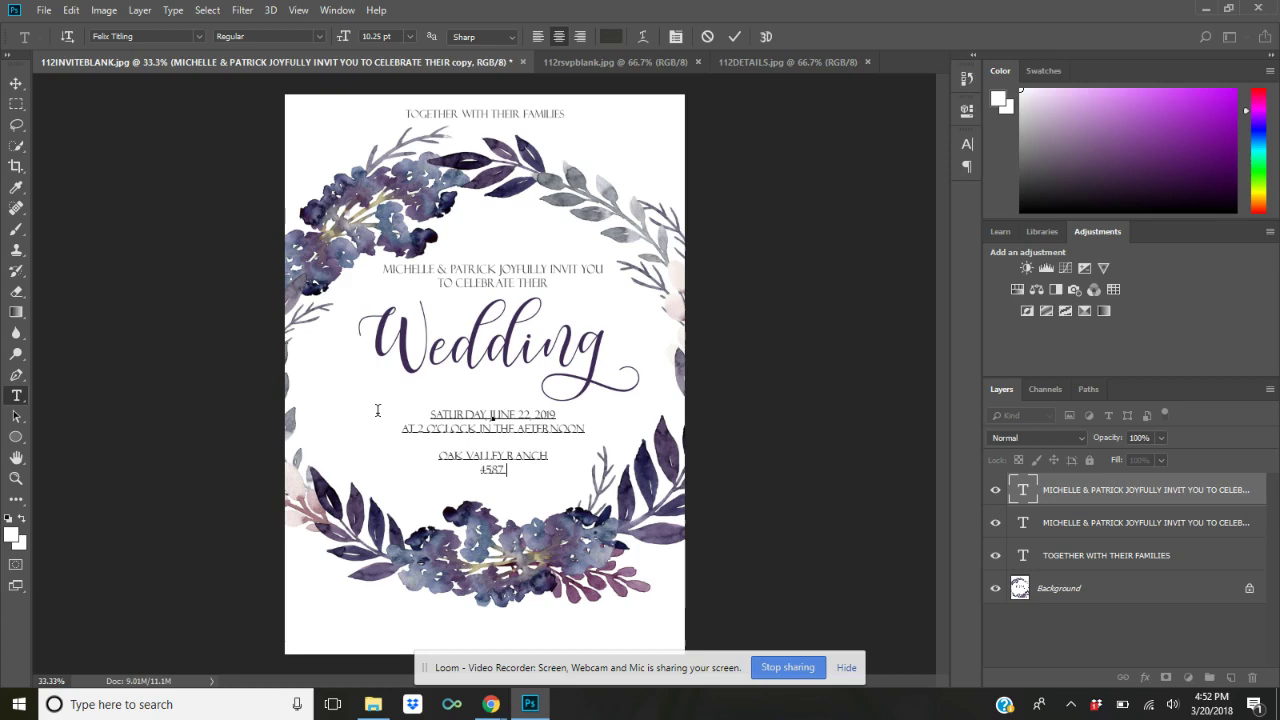
type("PINE ROAD")
type("          DALLAS, TEXAS 45879")
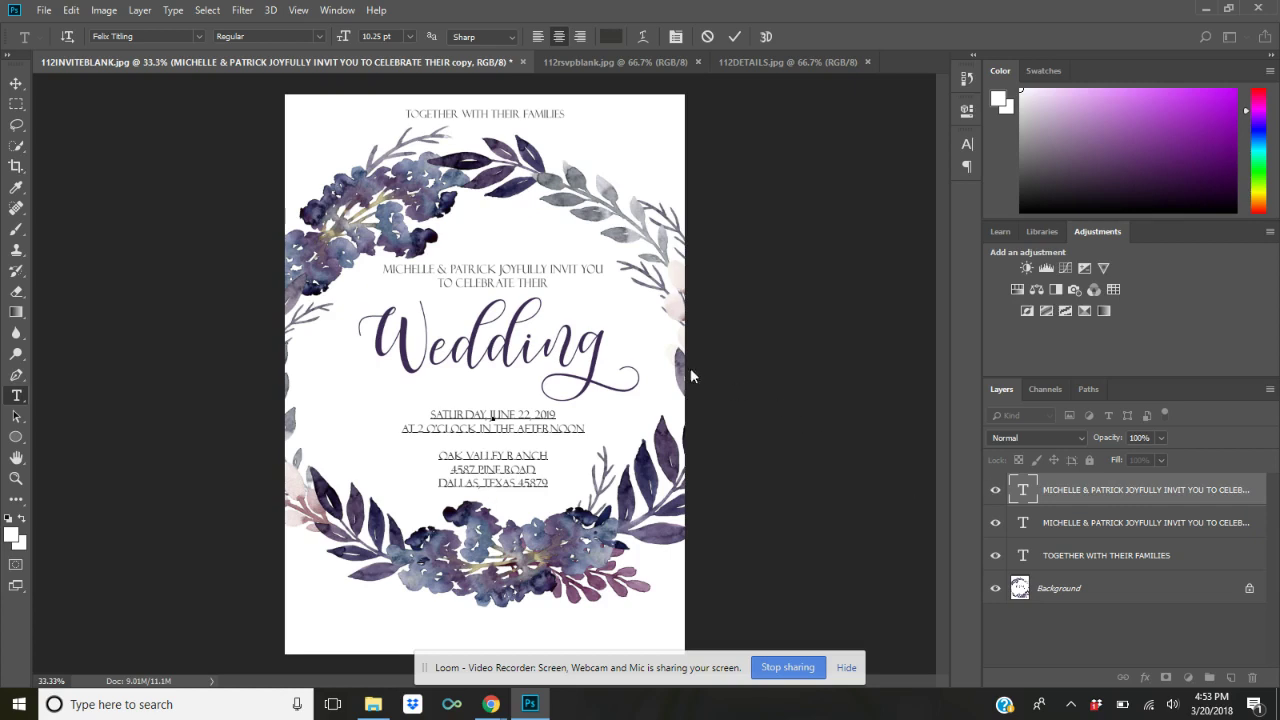
left_click(643, 336)
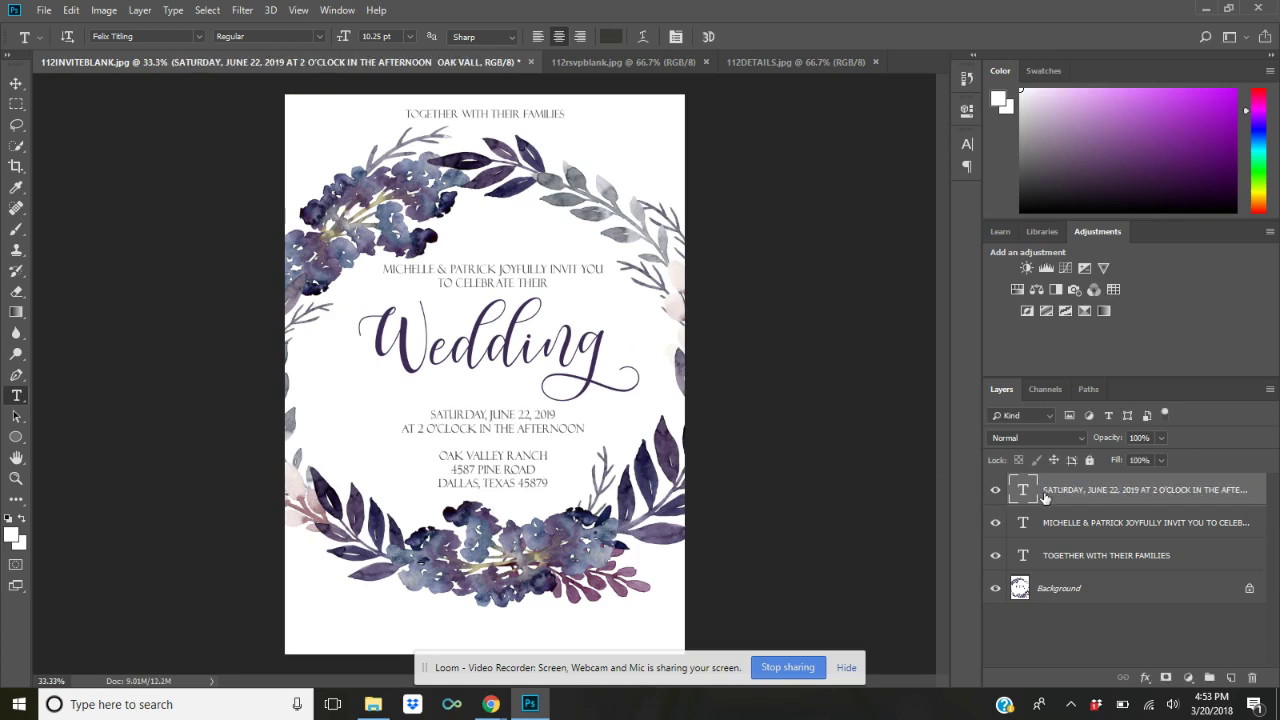
Duplicate the text layer, move the invitation line to the card's bottom, and select its text.
key("ctrl+j")
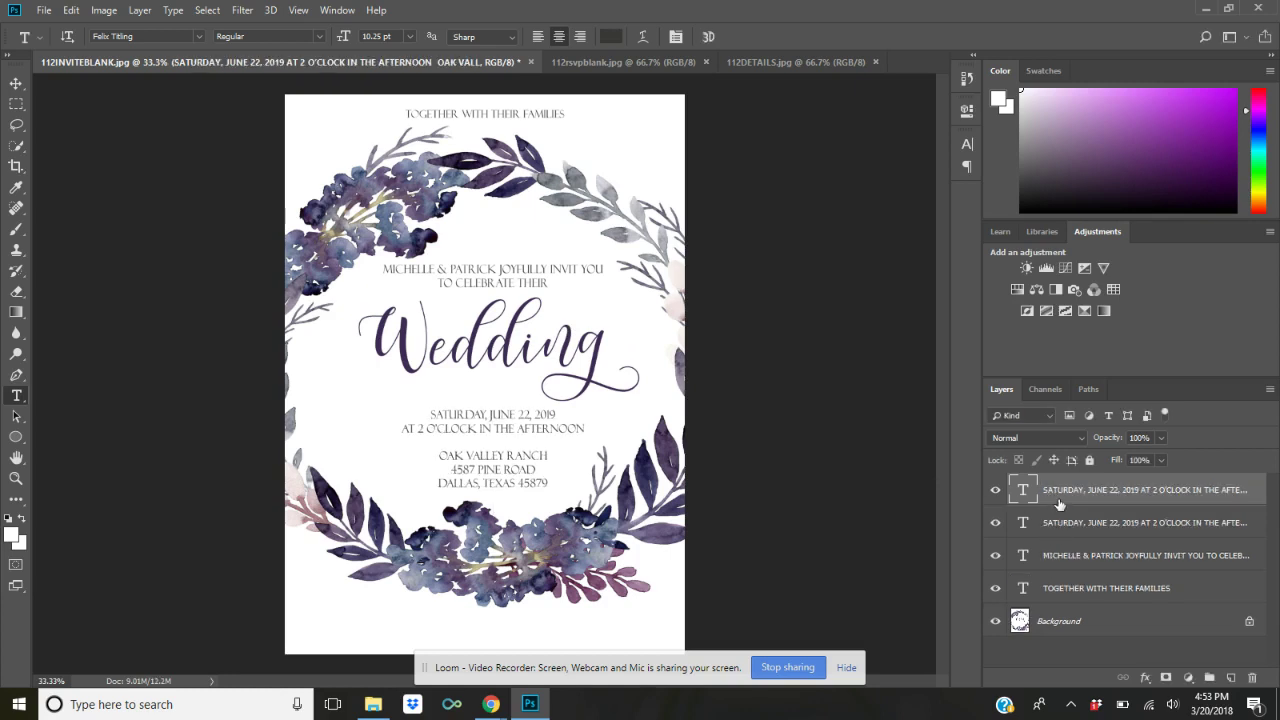
left_click(16, 84)
left_click_drag(474, 282, 474, 638)
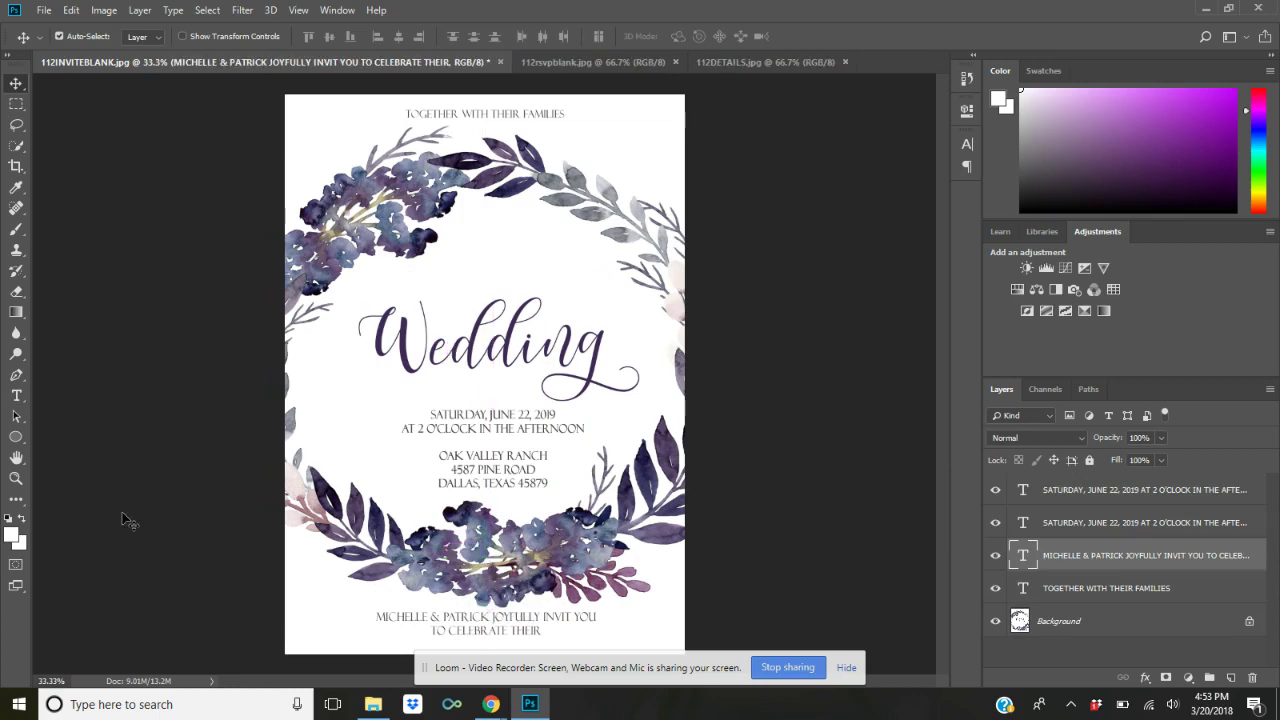
left_click(16, 396)
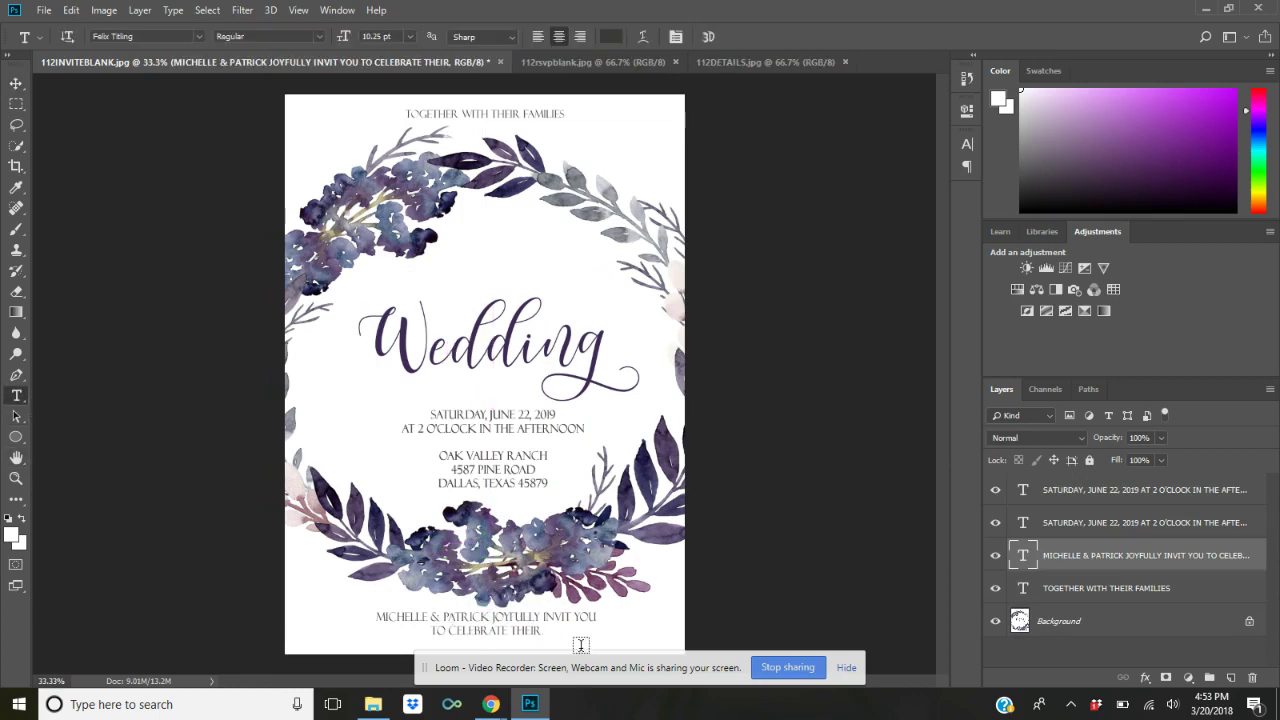
left_click_drag(543, 631, 371, 612)
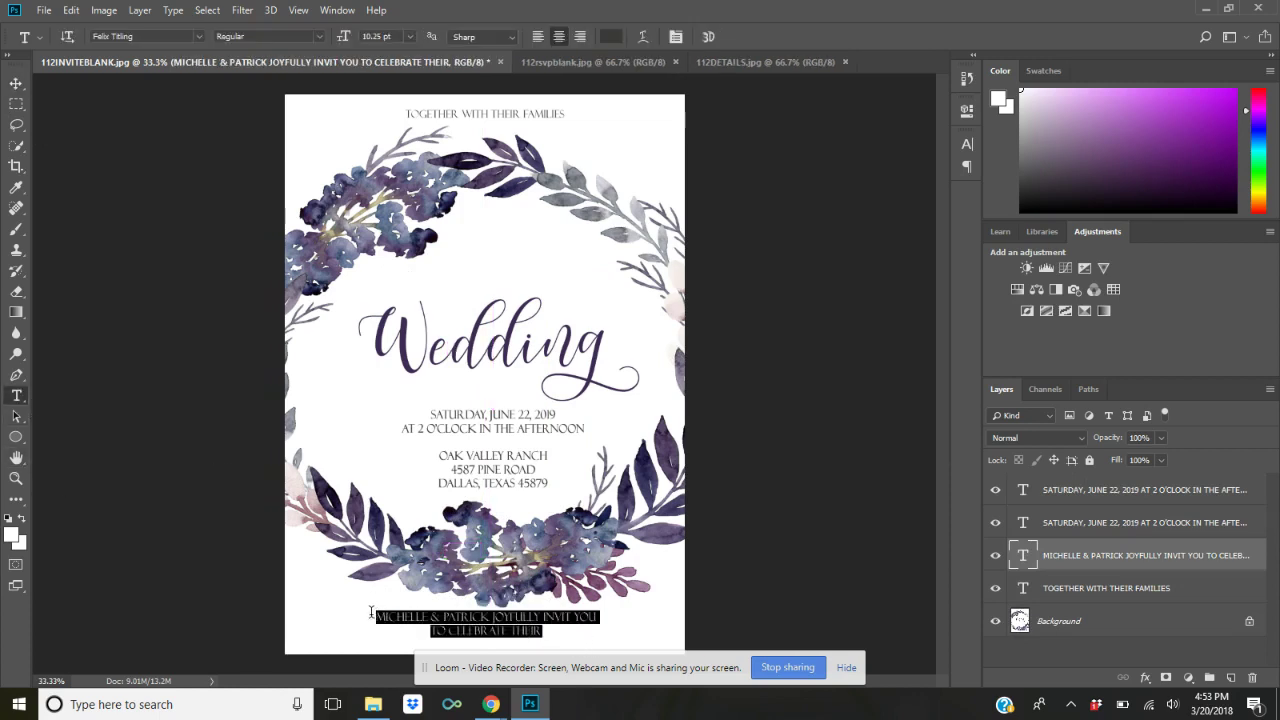
Replace the bottom text with 'RECEPTION TO FOLLOW' and nudge it slightly right and down.
left_click(500, 617)
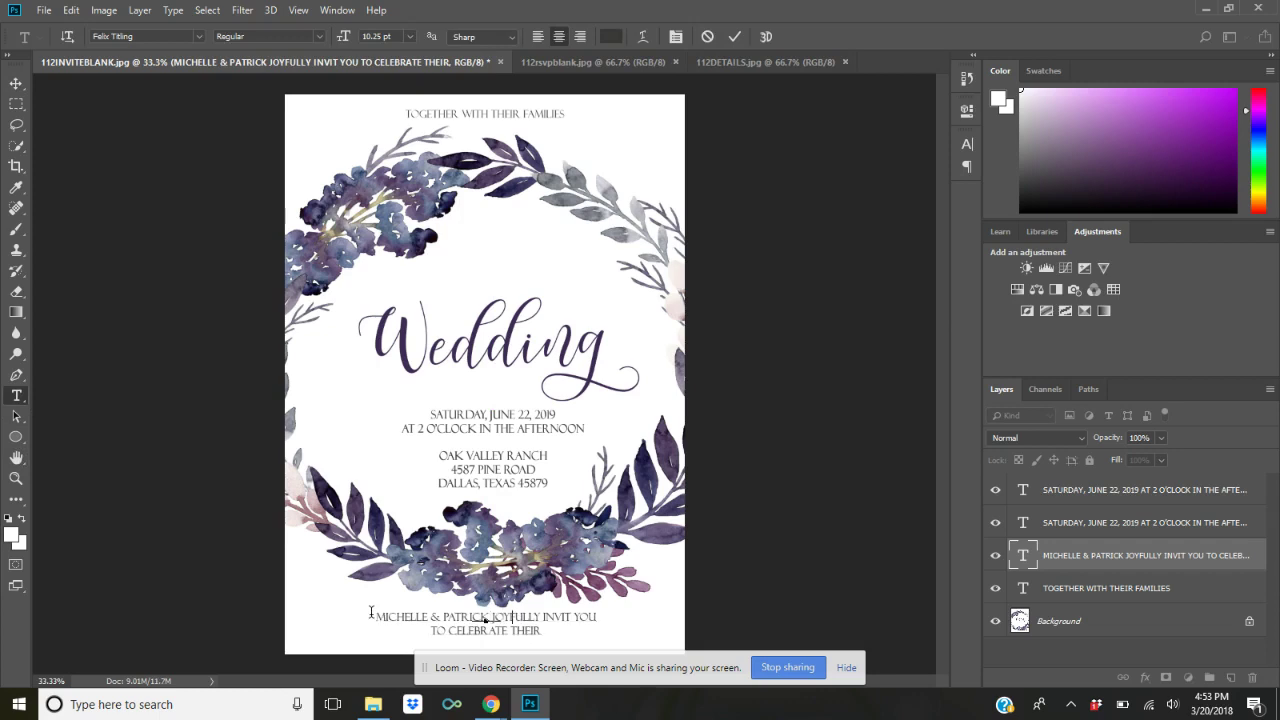
key("ctrl+a")
type("RECEPTION")
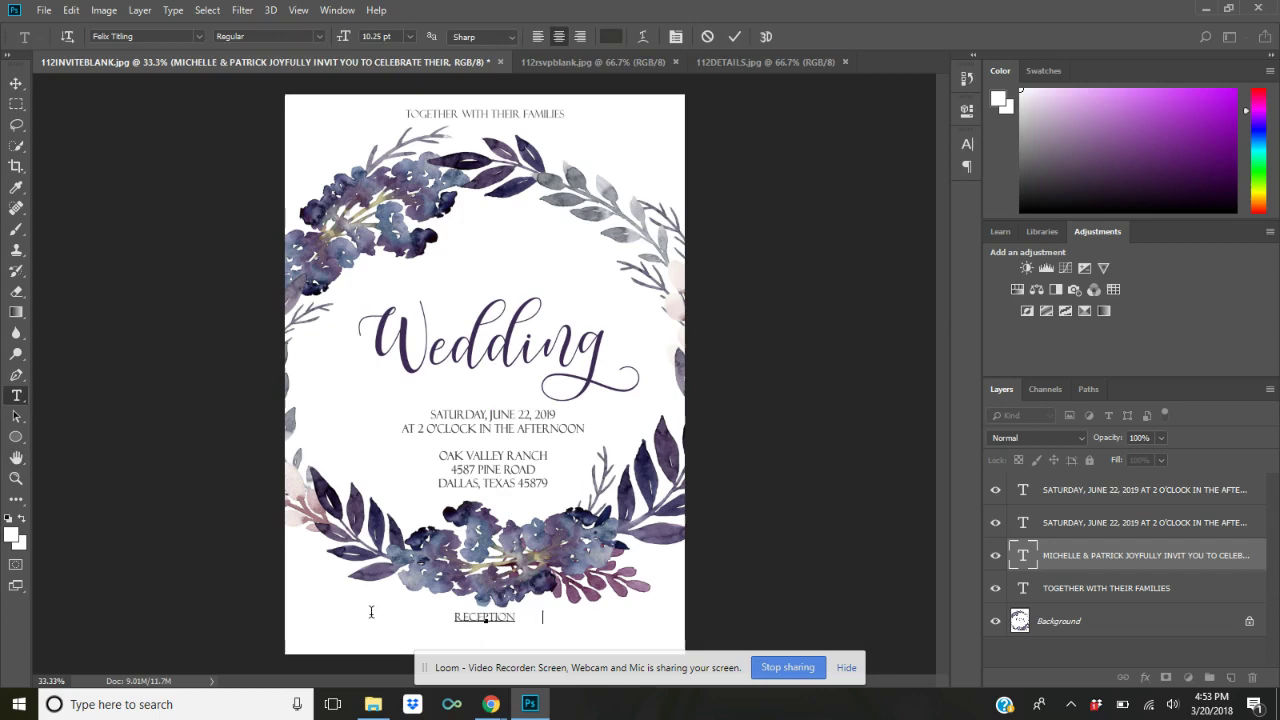
type("TO FOLLOW")
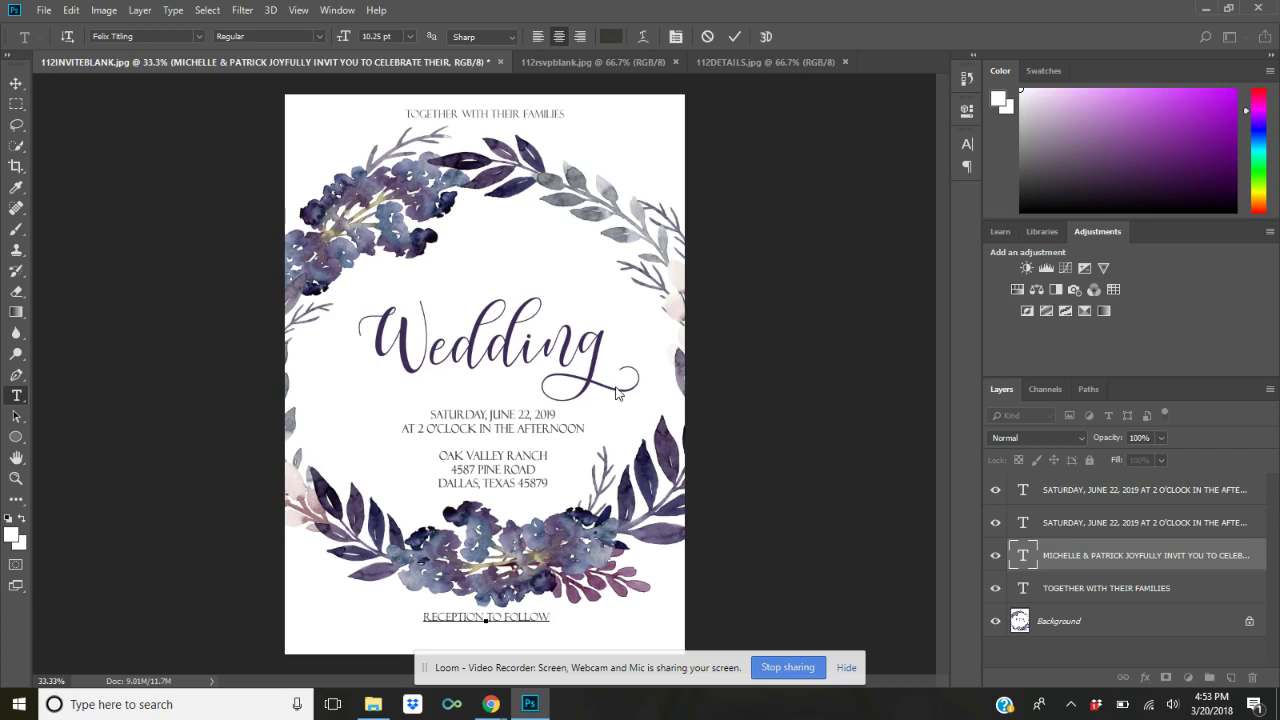
key("ctrl+Return")
key("ctrl+t")
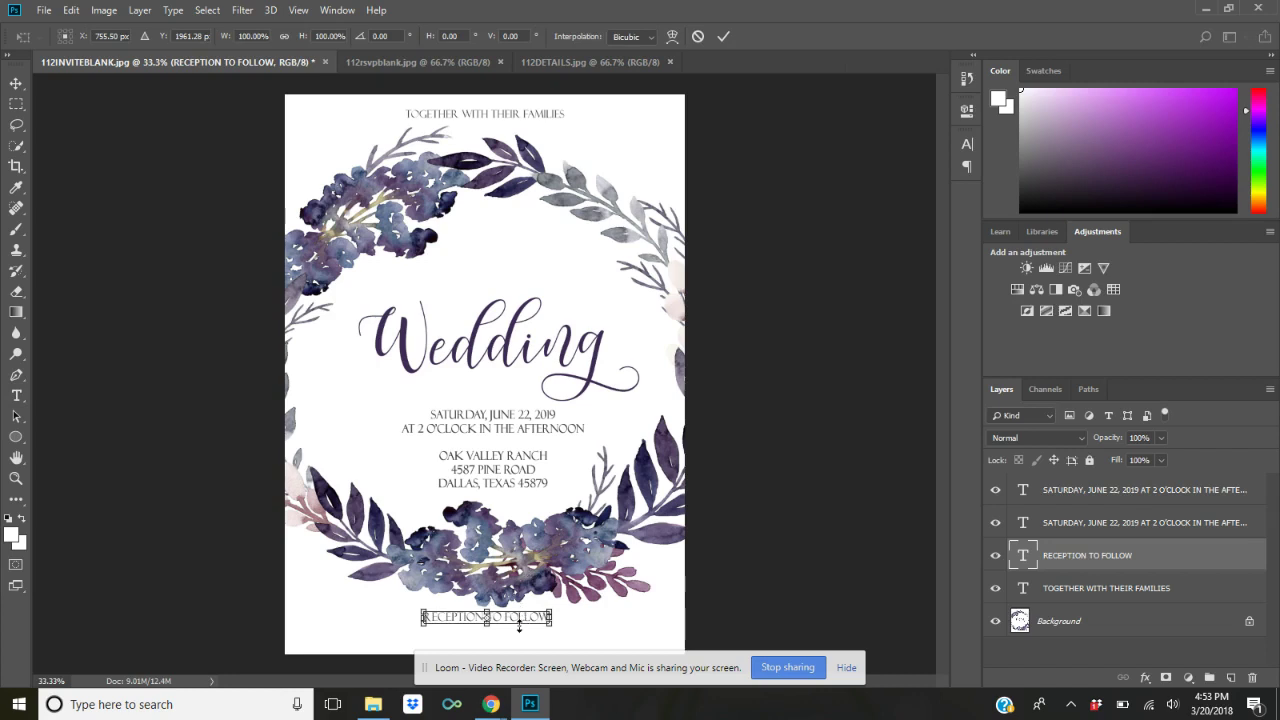
left_click_drag(521, 620, 528, 632)
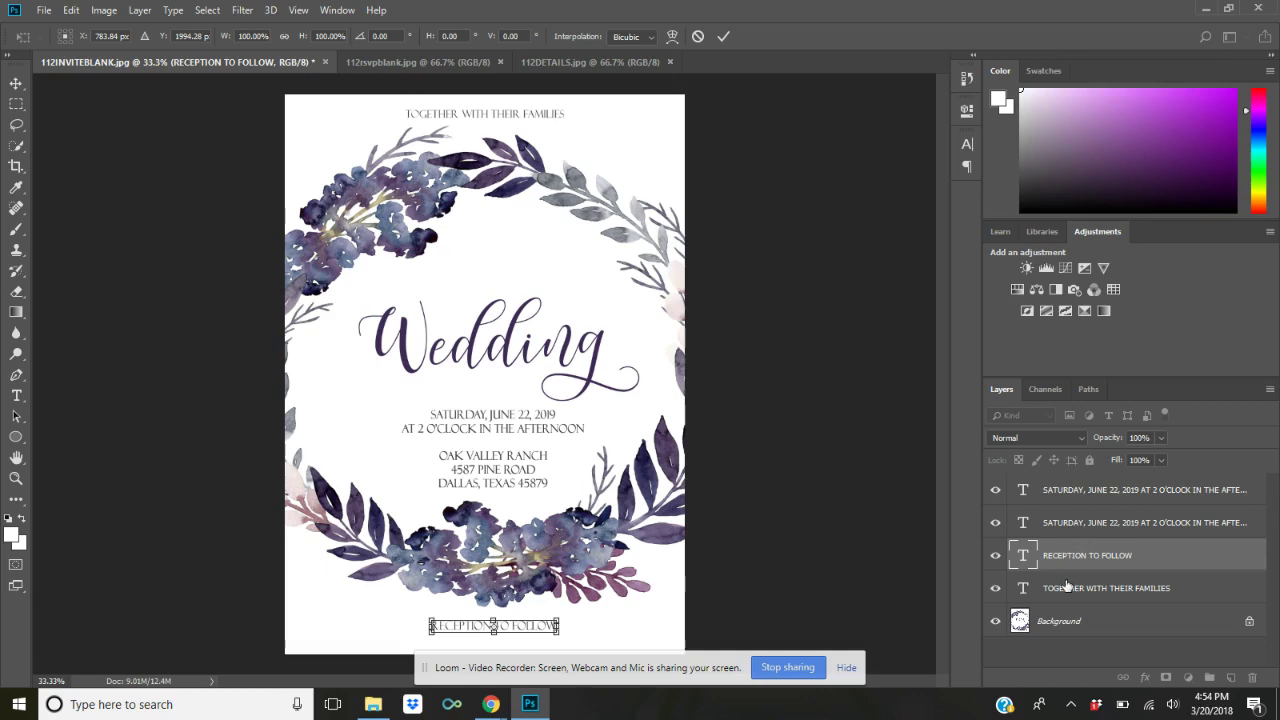
key("Return")
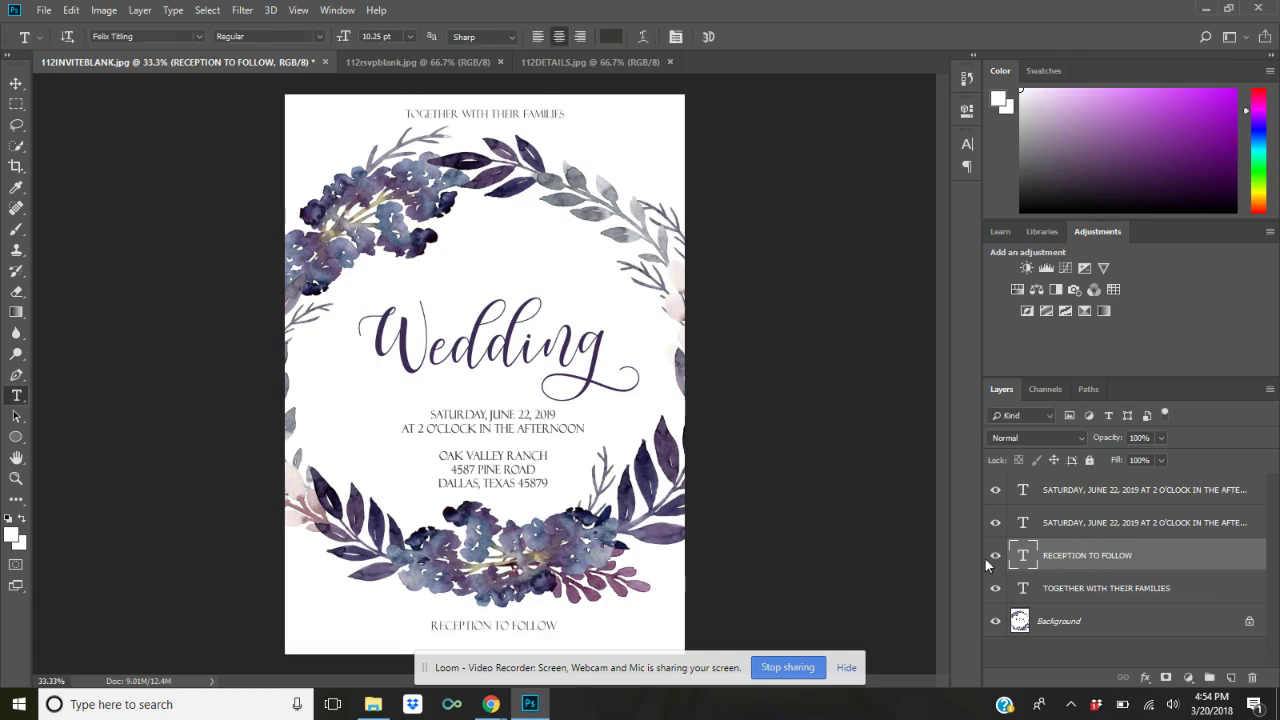
left_click(1075, 588)
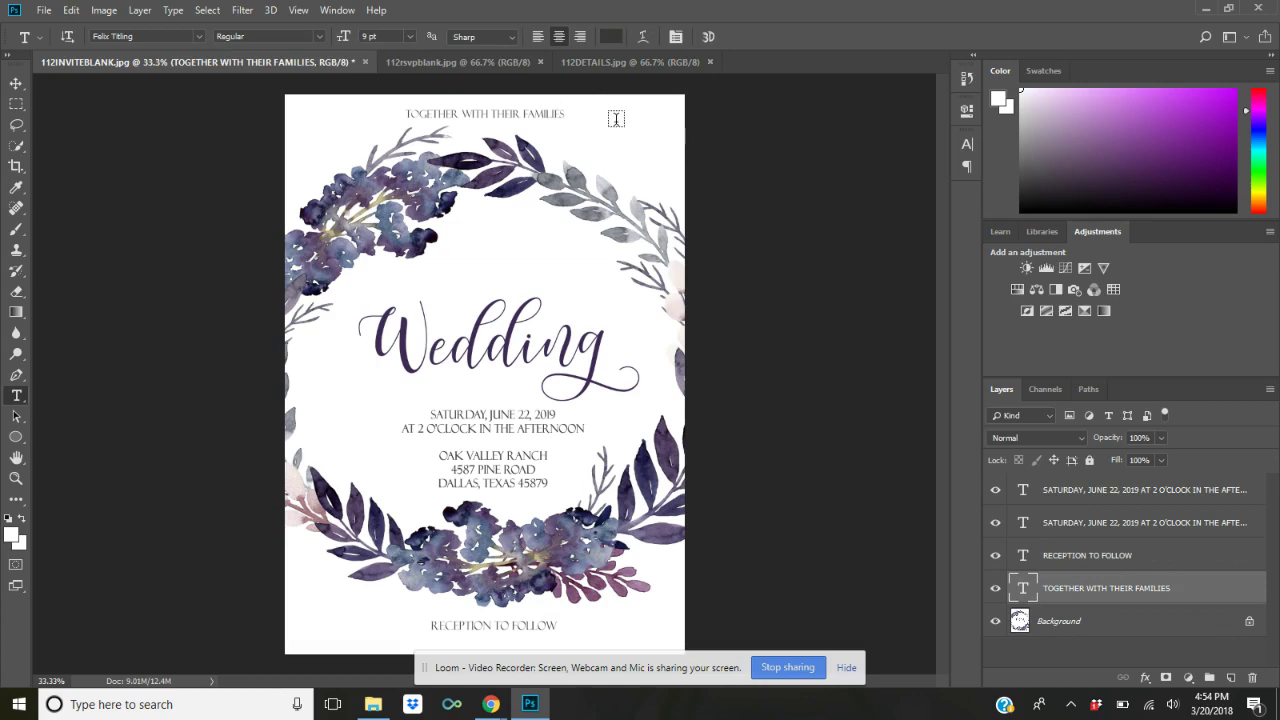
Scale the top TOGETHER WITH THEIR FAMILIES line to about 113% width and 122% height.
key("ctrl+t")
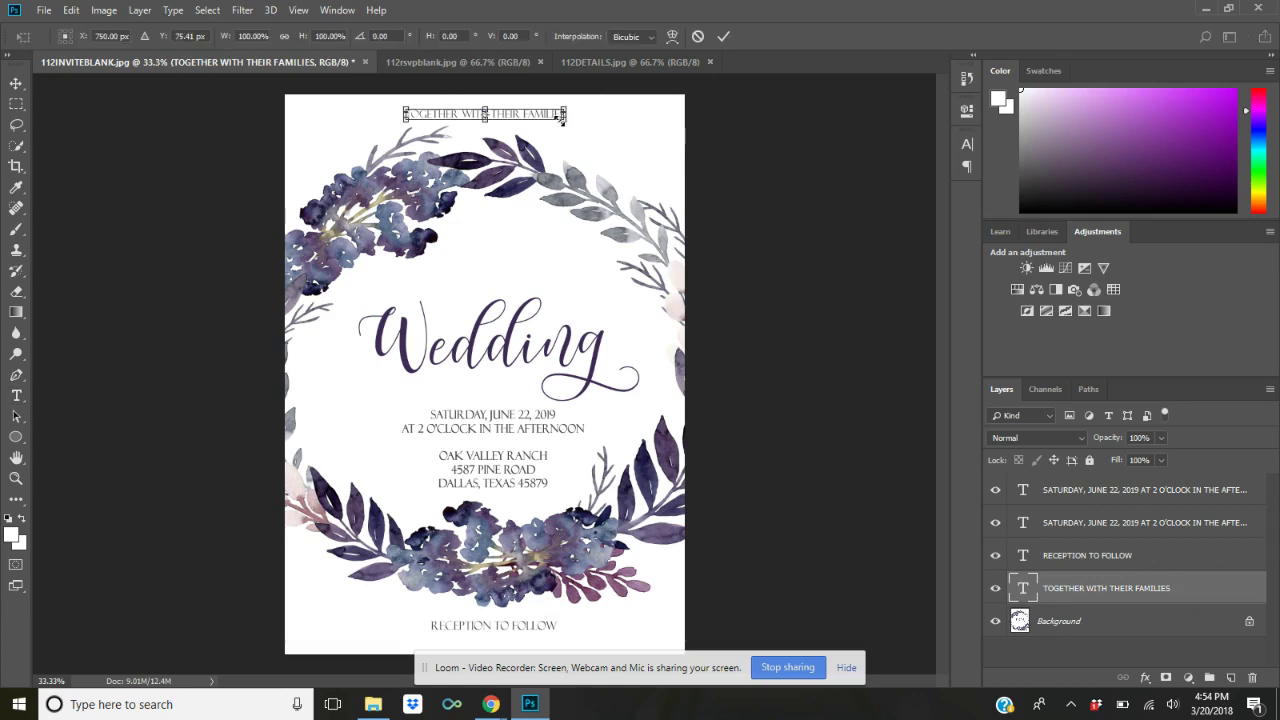
left_click_drag(572, 124, 582, 118)
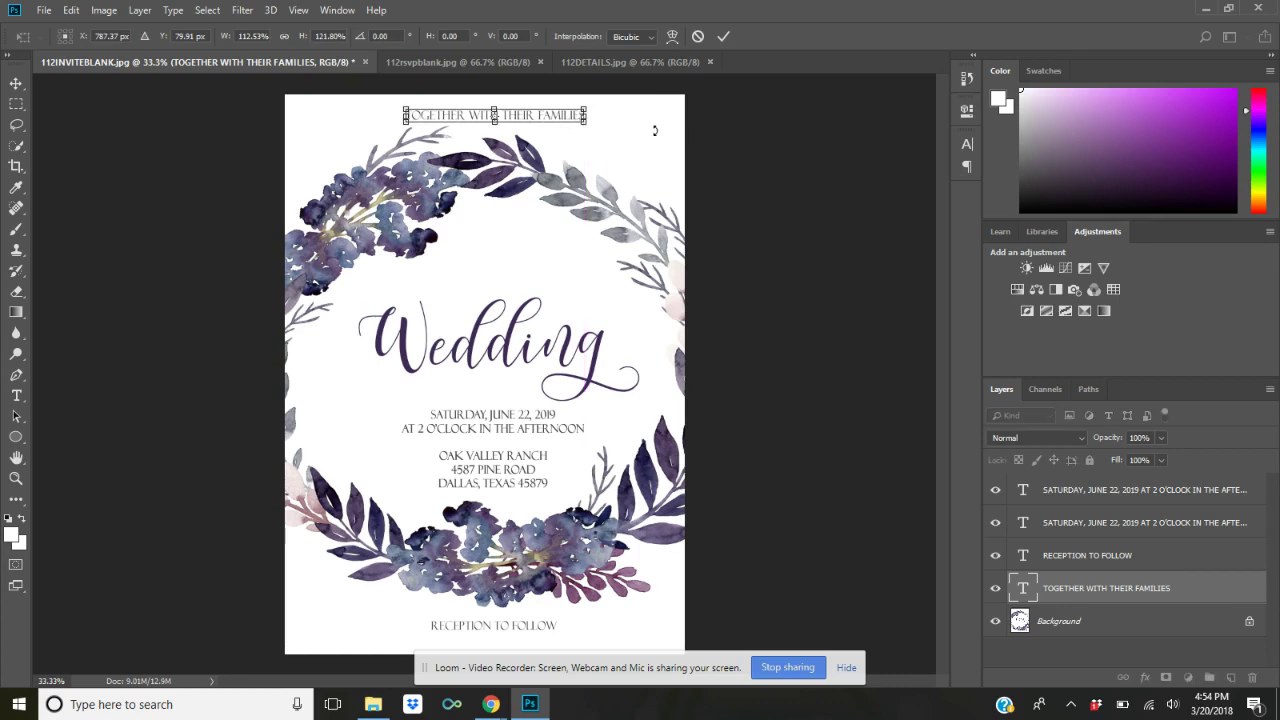
key("Return")
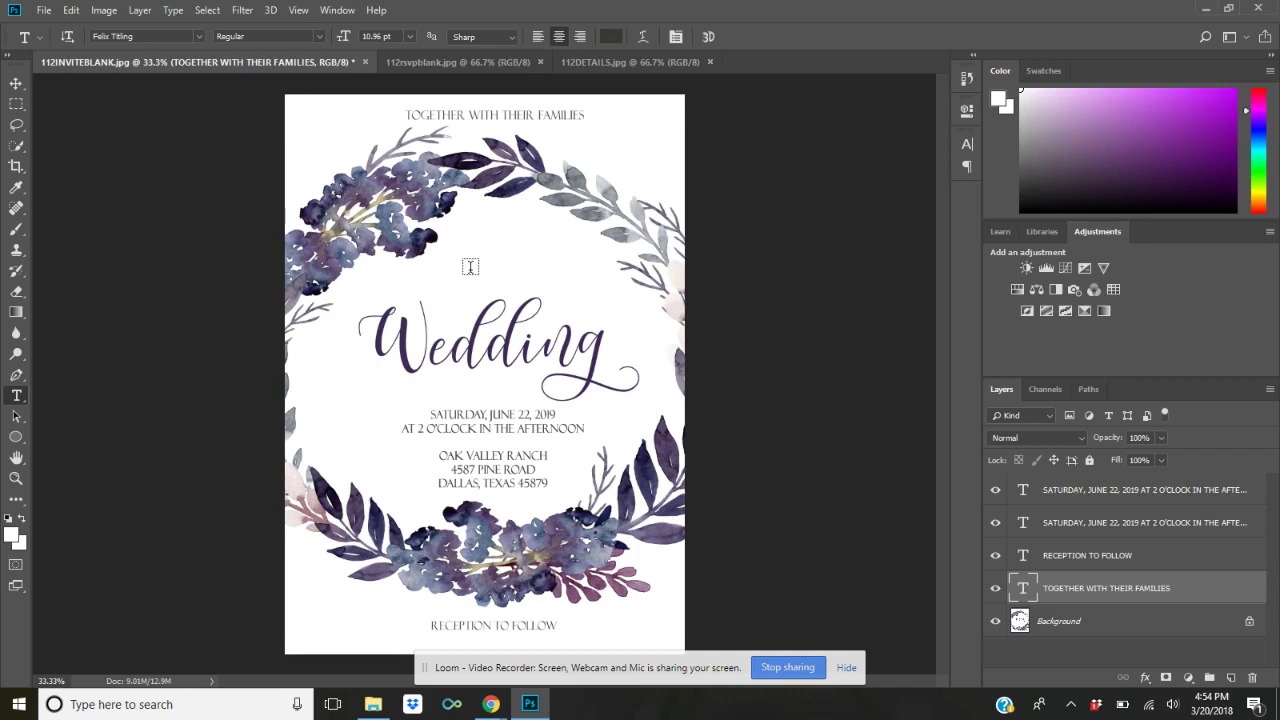
Type the couple's names with 'JOYFULLY INVITE YOU / TO CELEBRATE THEIR' above 'Wedding' and nudge it right.
left_click(470, 266)
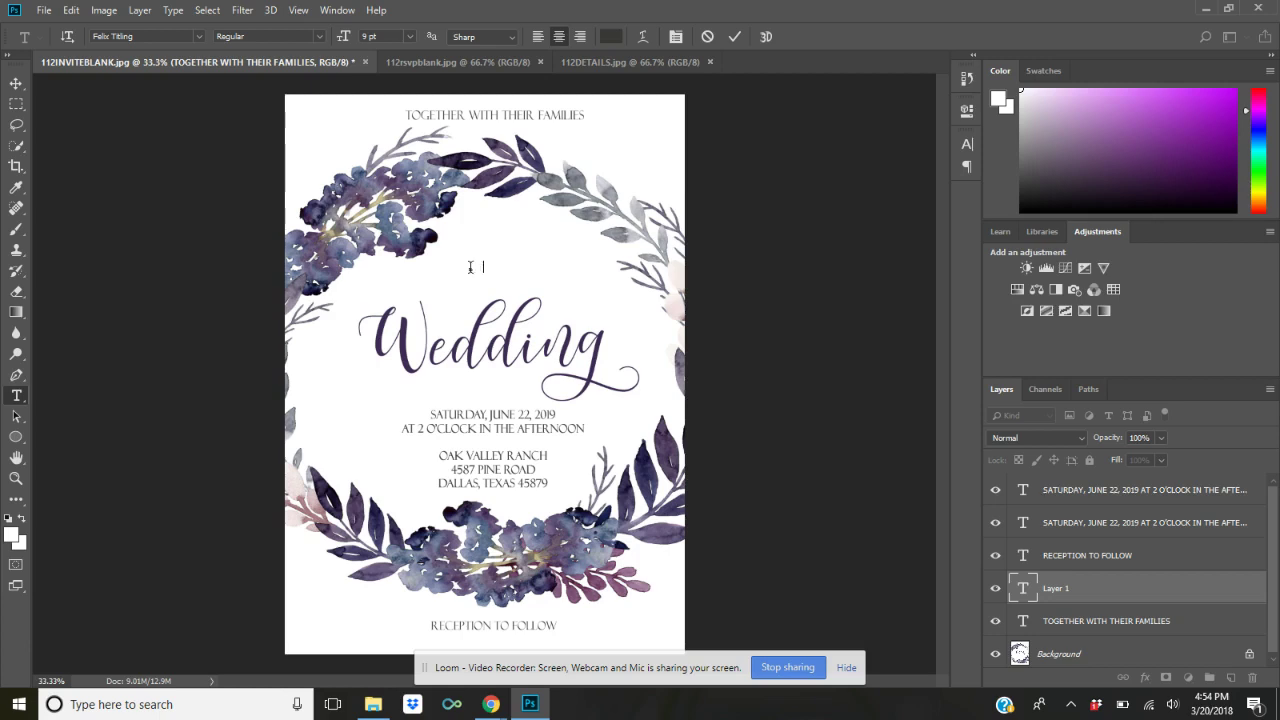
type("MICHELLE & PAT")
type("RICK JOYFULLY INVITE")
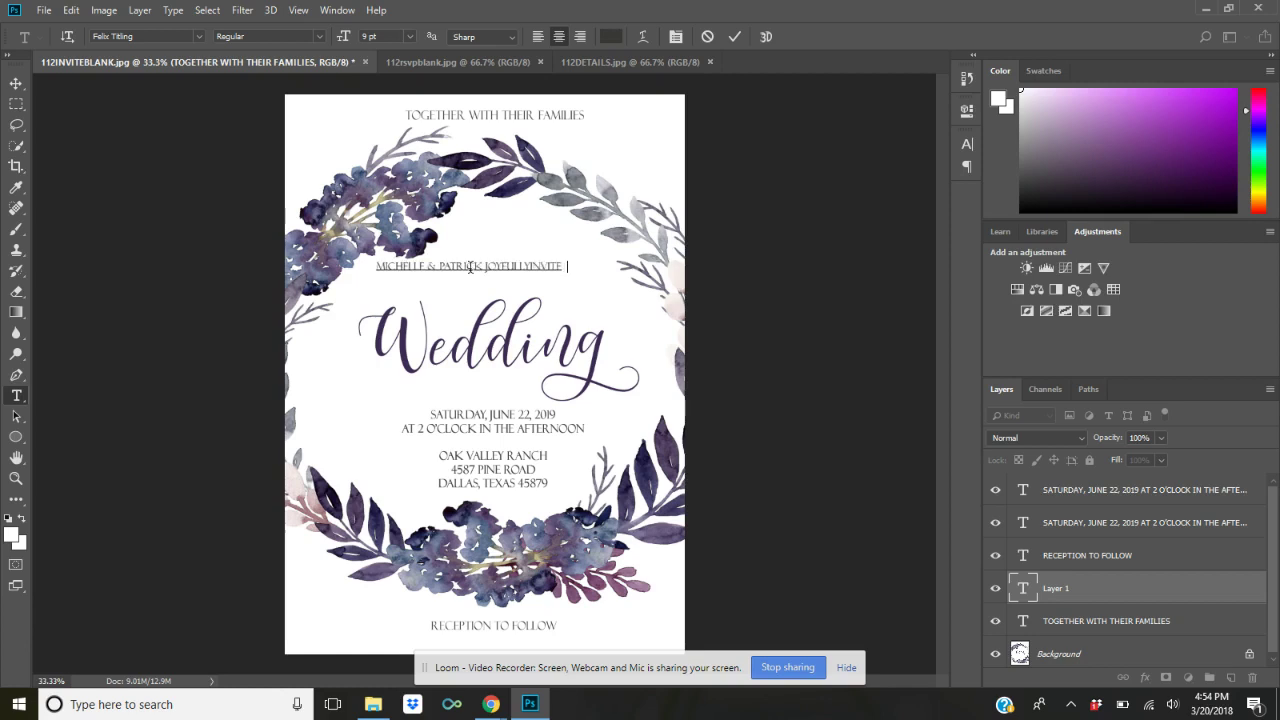
type(" YO")
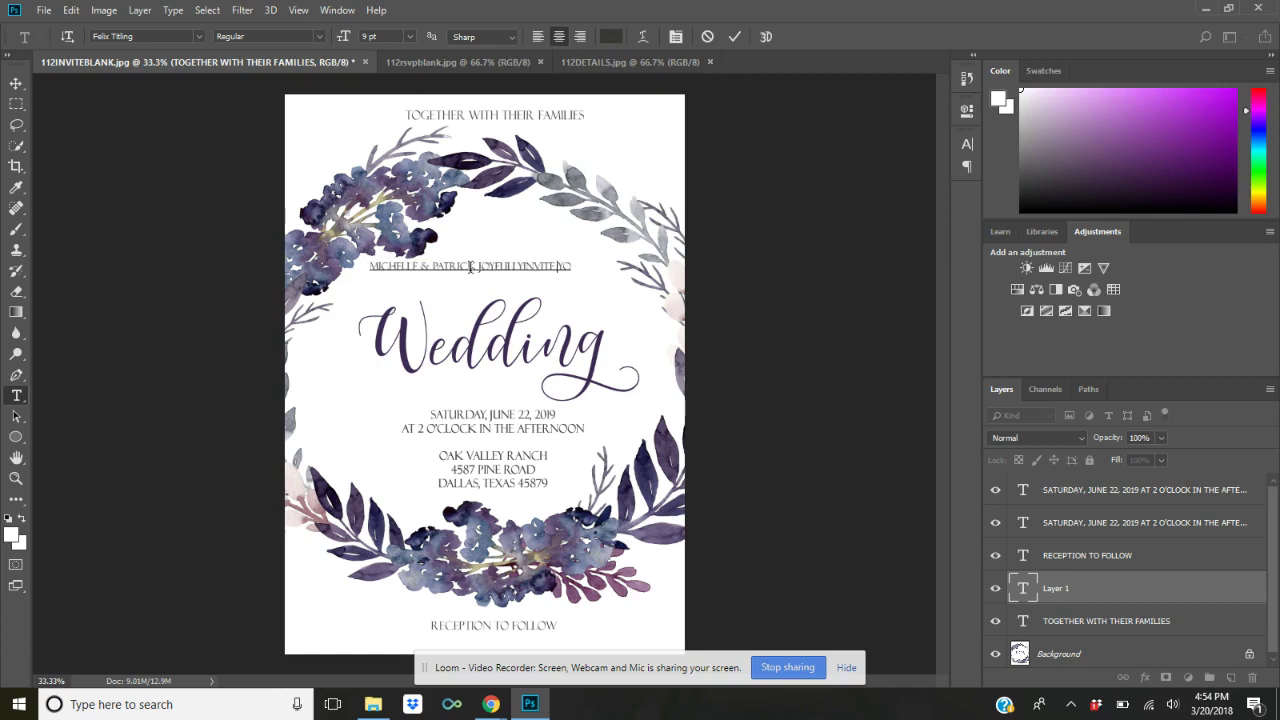
key("BackSpace")
key("BackSpace")
key("BackSpace")
key("BackSpace")
key("BackSpace")
key("BackSpace")
key("BackSpace")
key("BackSpace")
key("BackSpace")
key("BackSpace")
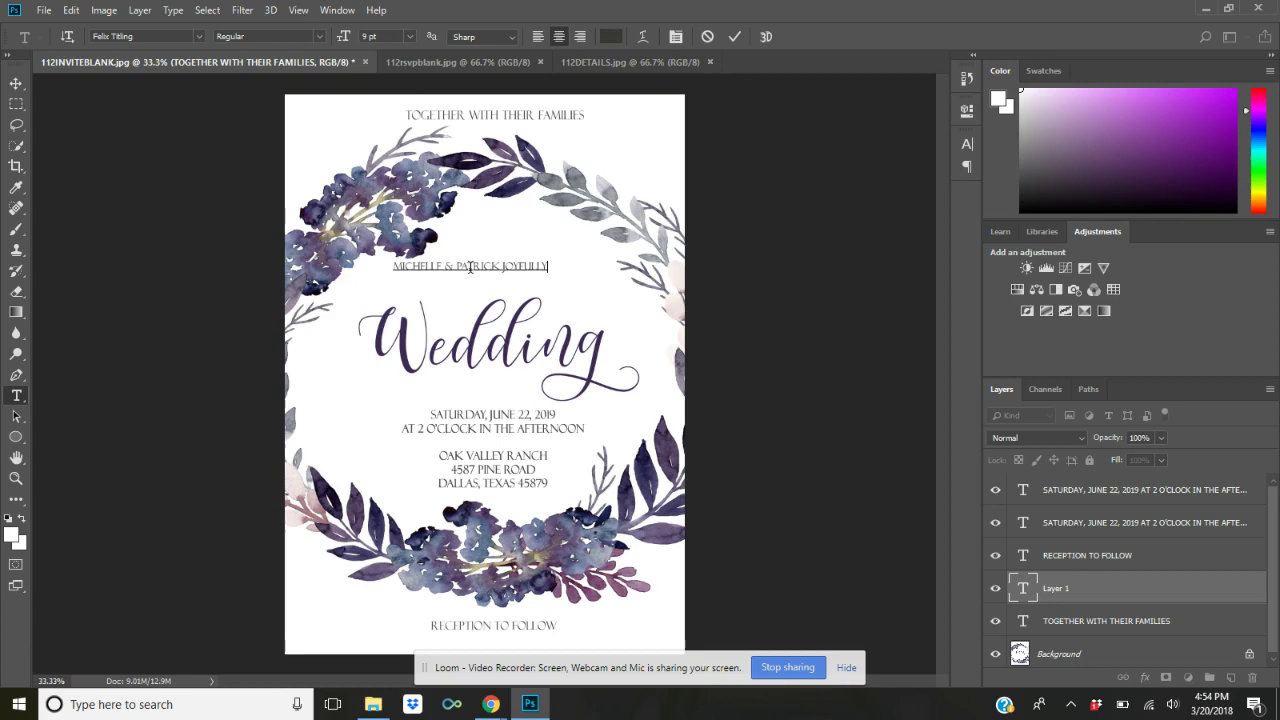
type("INVIT")
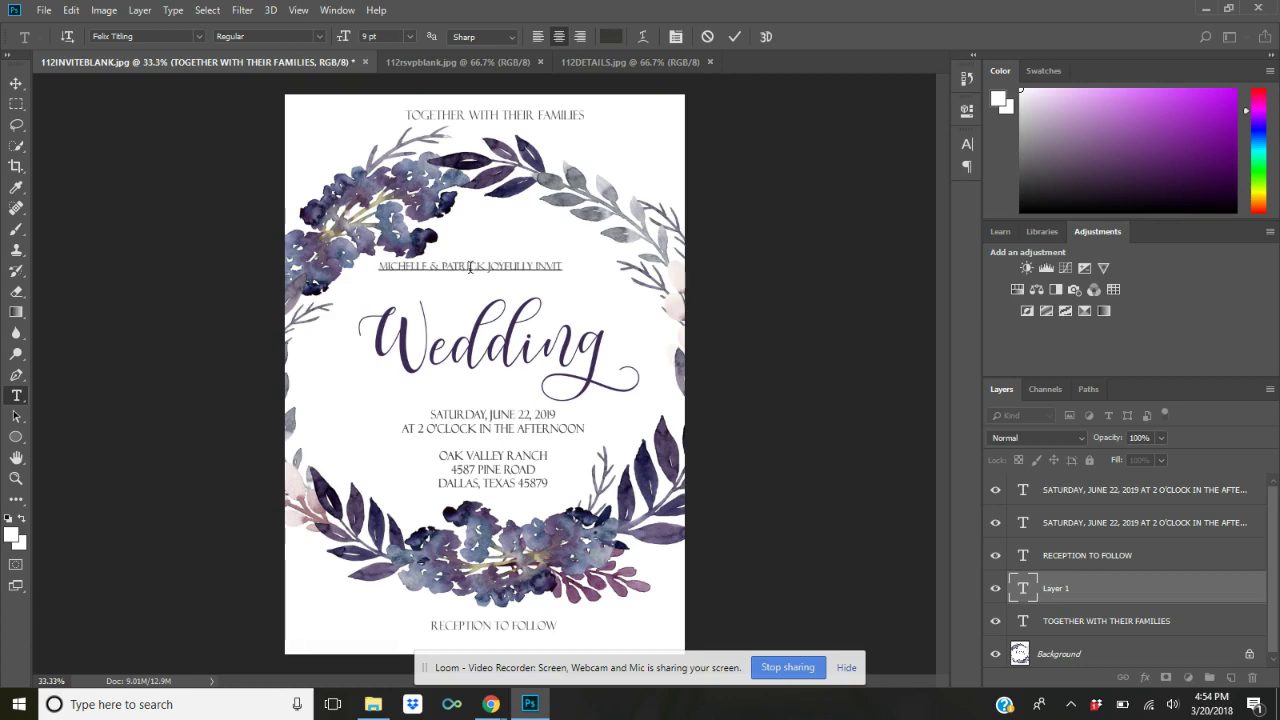
type("E YOU ")
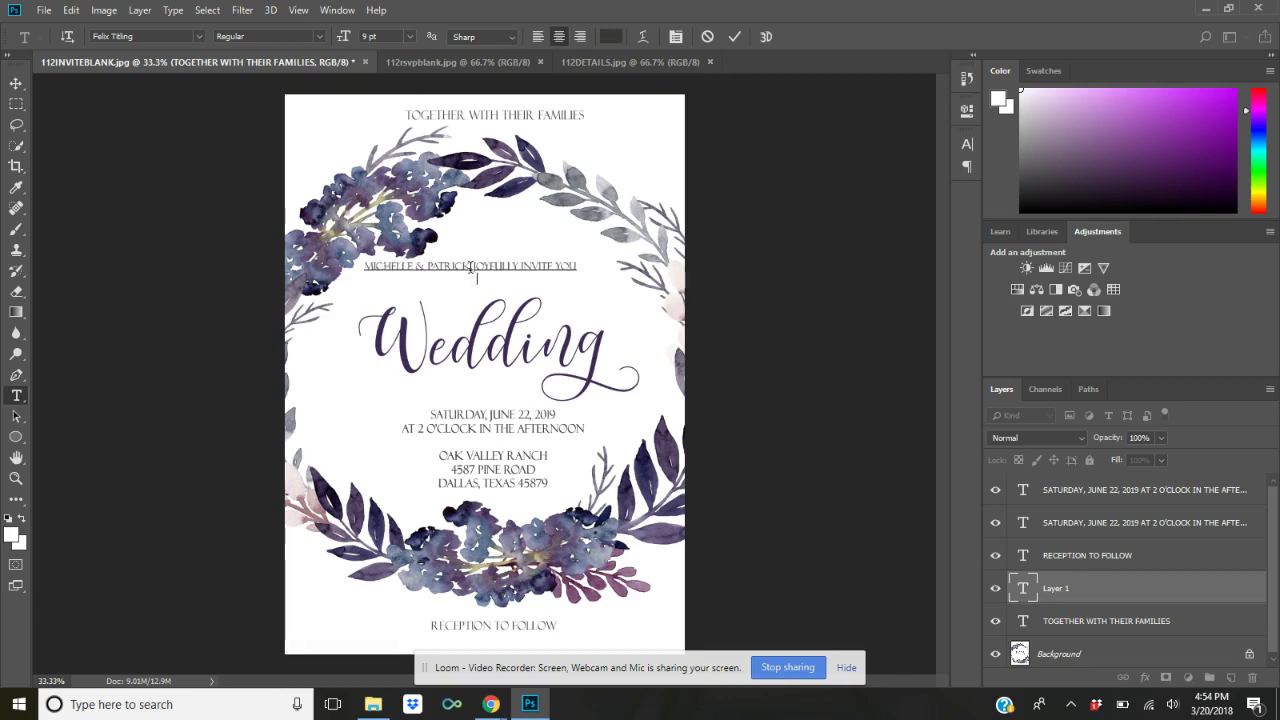
type("TO CELEBRATE THEIR")
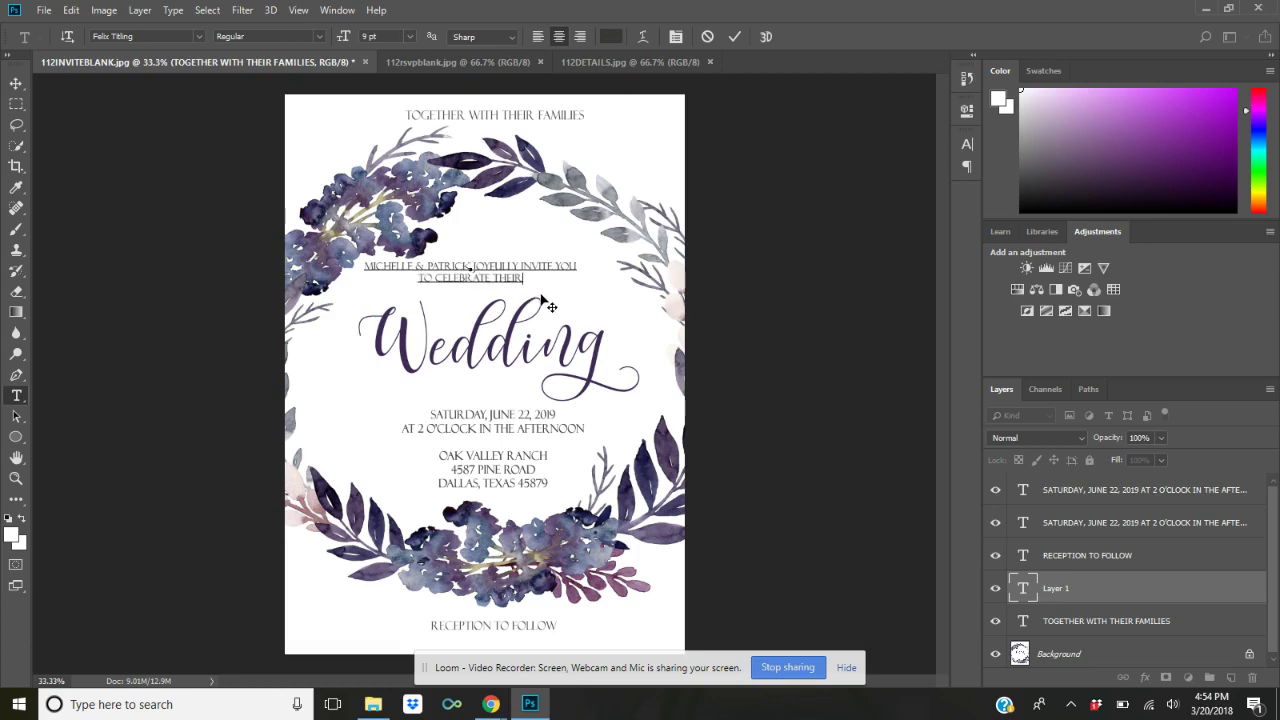
left_click_drag(525, 279, 357, 264)
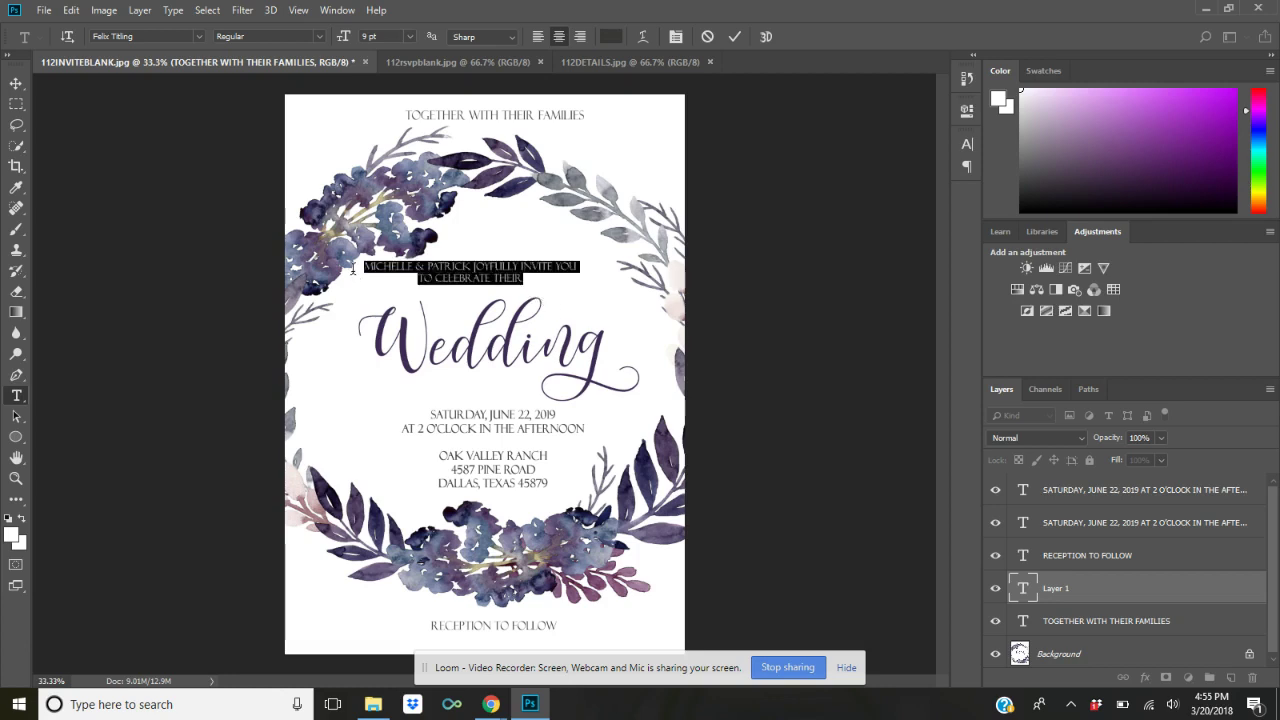
left_click(15, 83)
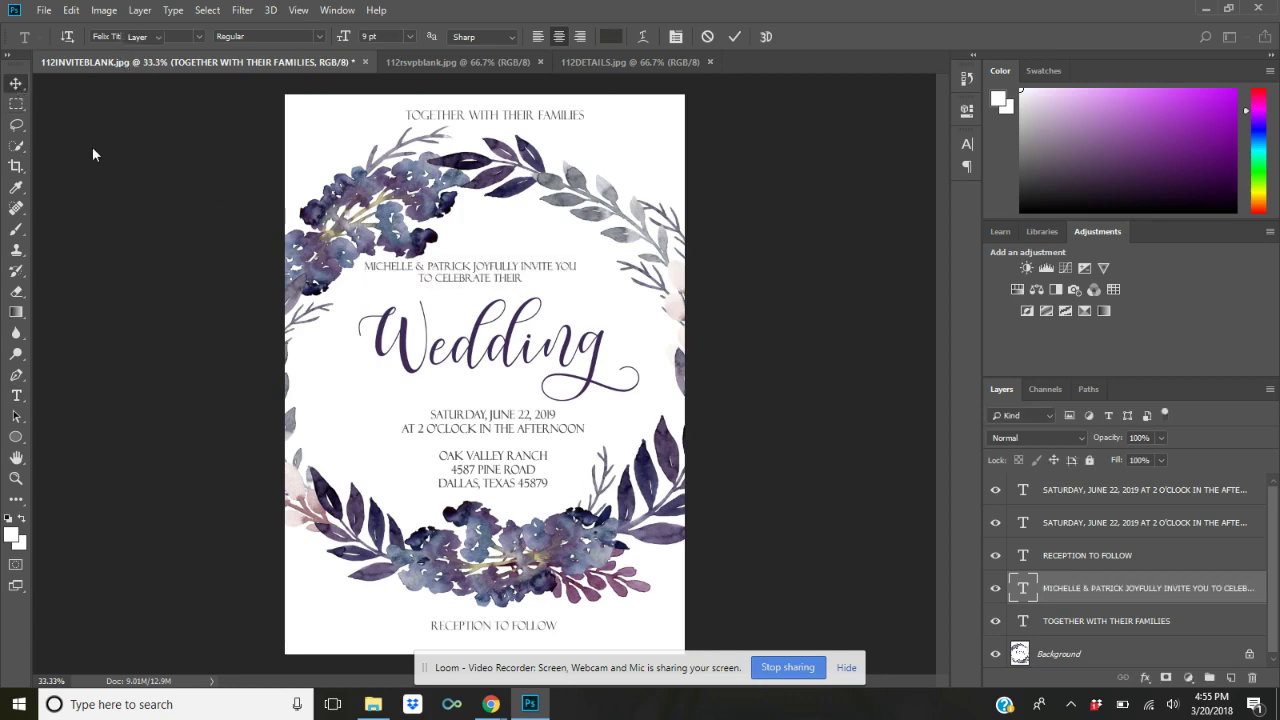
left_click_drag(482, 278, 504, 277)
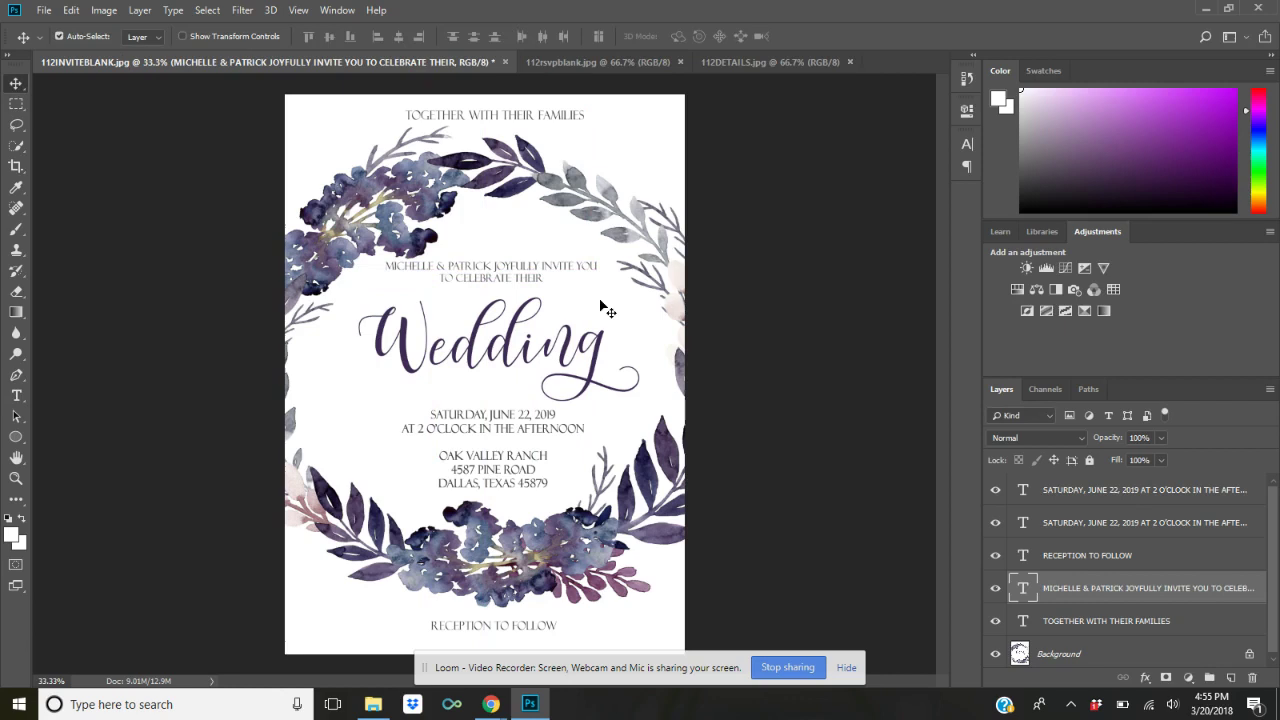
Enlarge the two-line invitation wording above 'Wedding' to roughly 109% × 110%.
left_click(605, 310)
left_click(540, 286)
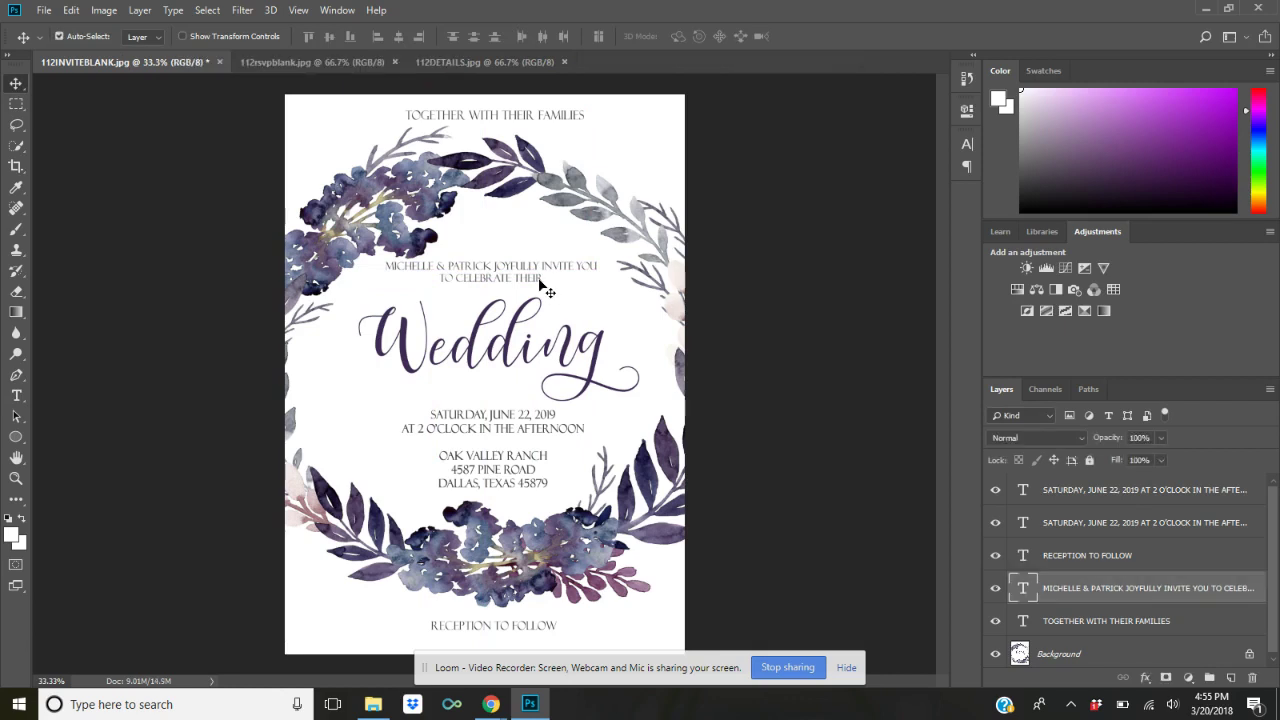
key("ctrl+t")
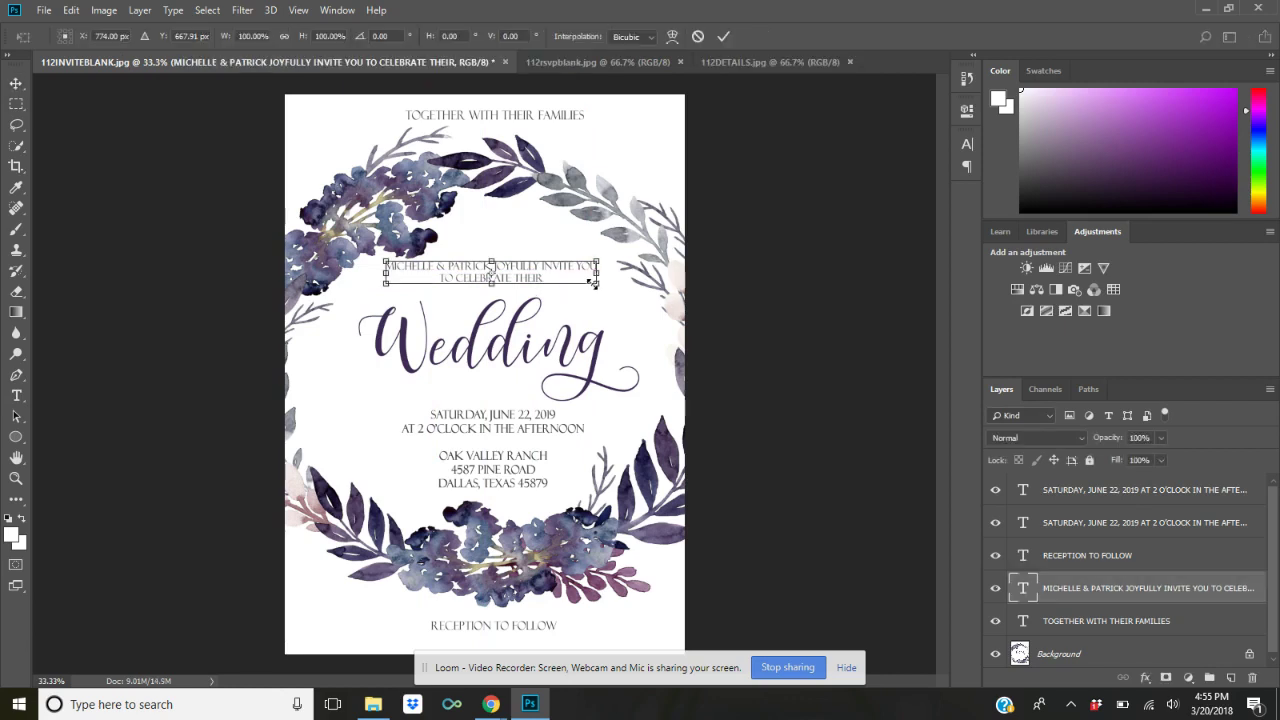
left_click_drag(600, 285, 570, 284)
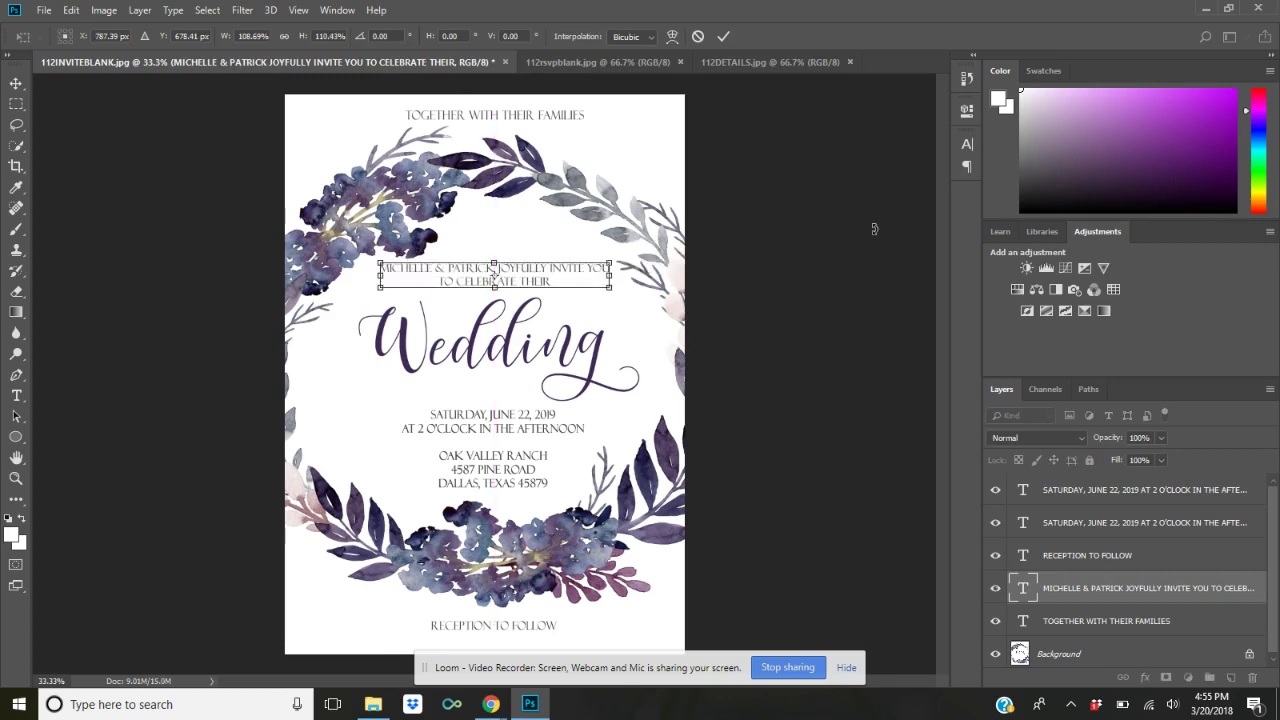
key("Return")
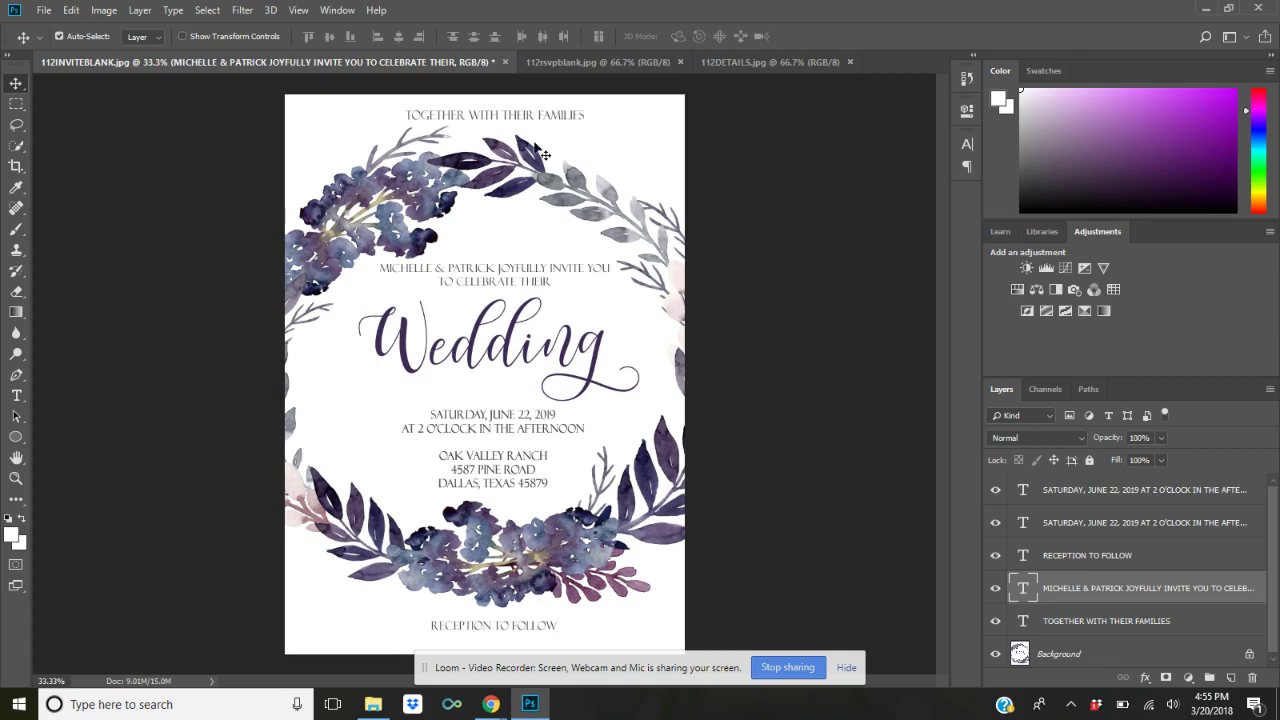
Switch to the 112rsvpblank.jpg Response card and start a text block below the Response title.
left_click(563, 62)
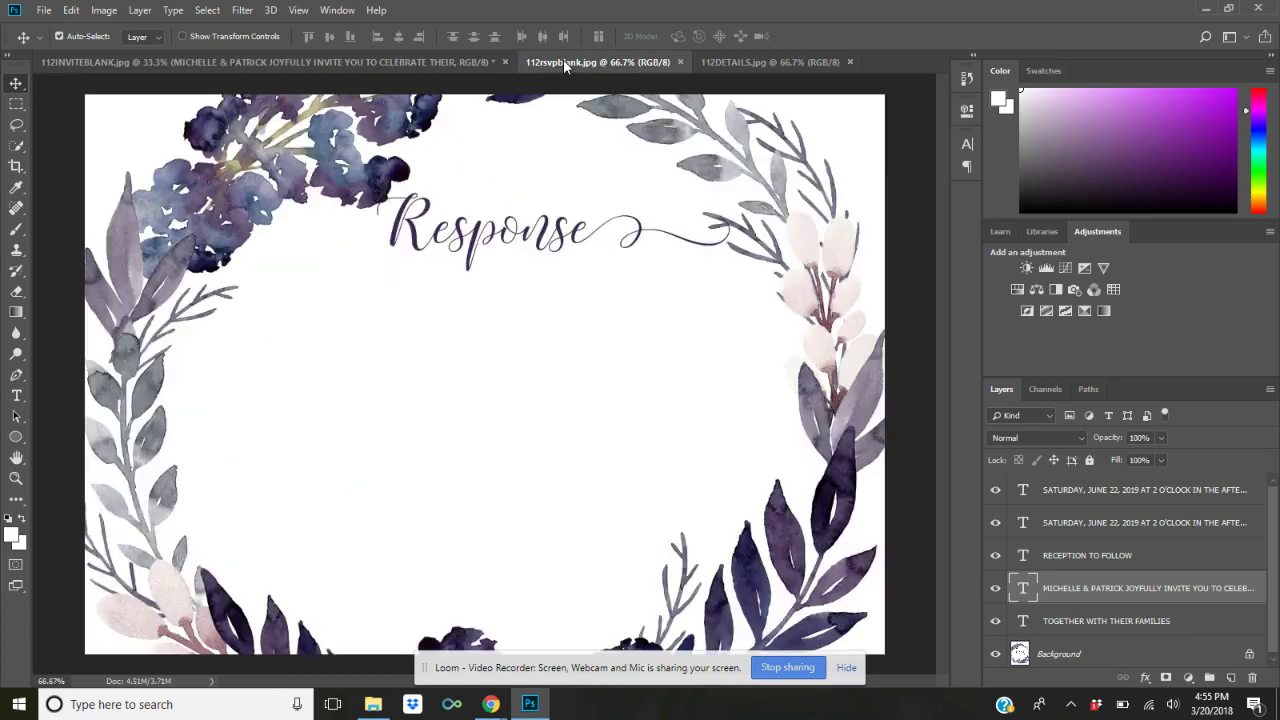
left_click(744, 66)
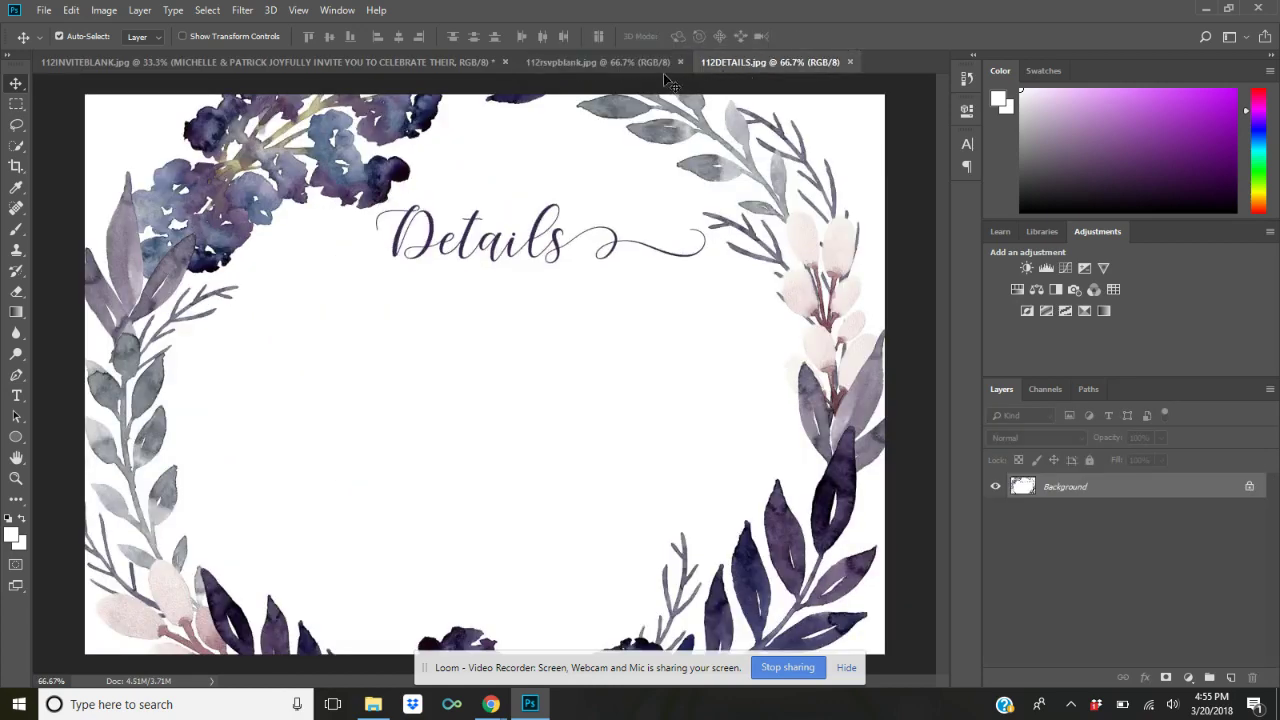
left_click(601, 66)
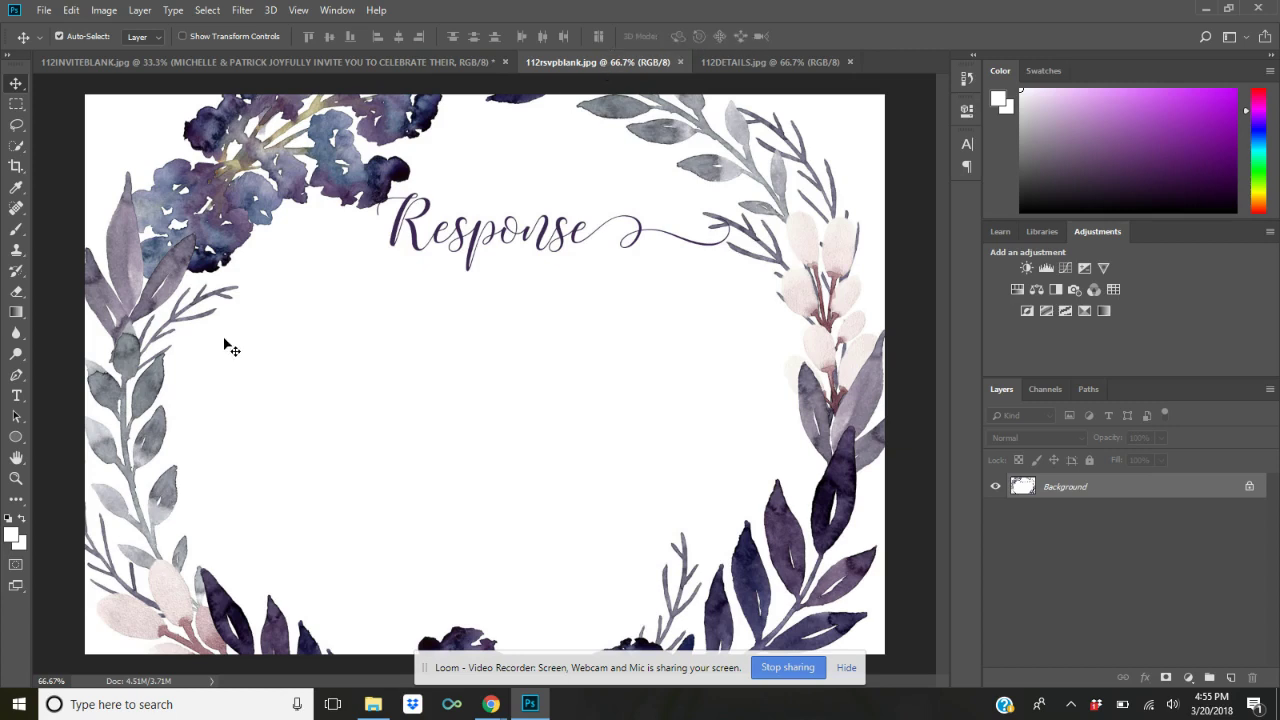
left_click(18, 396)
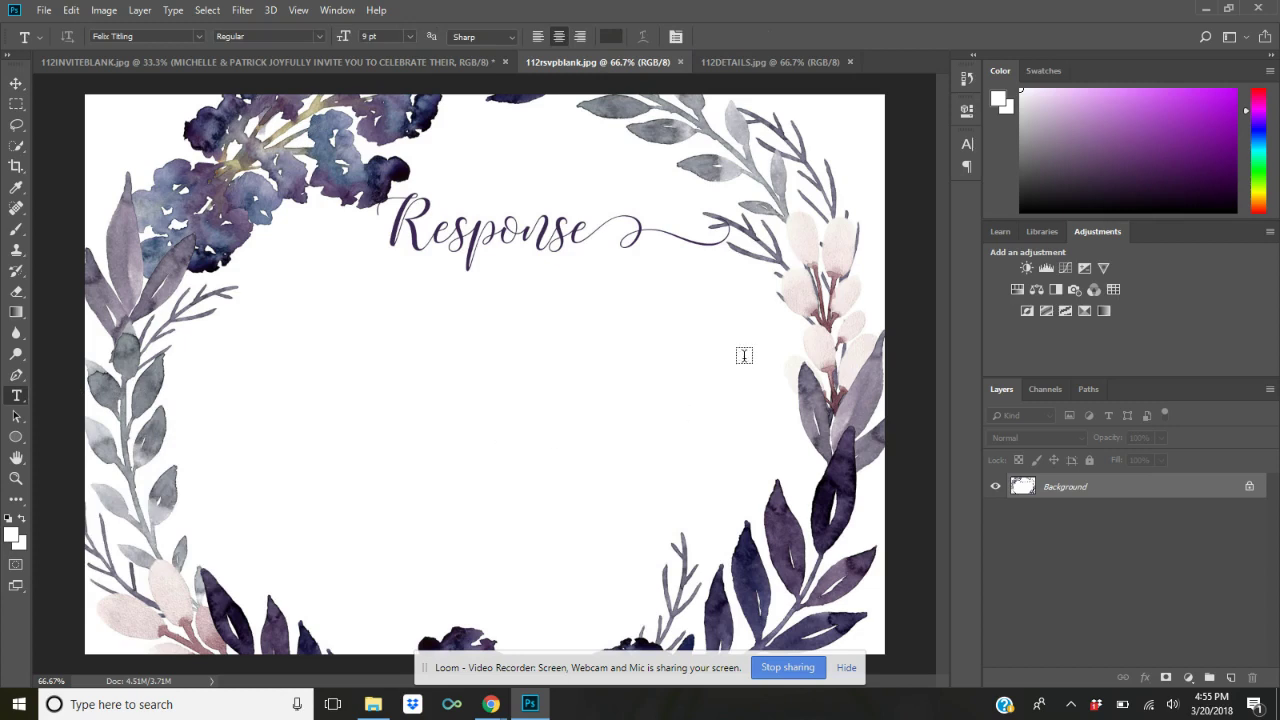
left_click(271, 366)
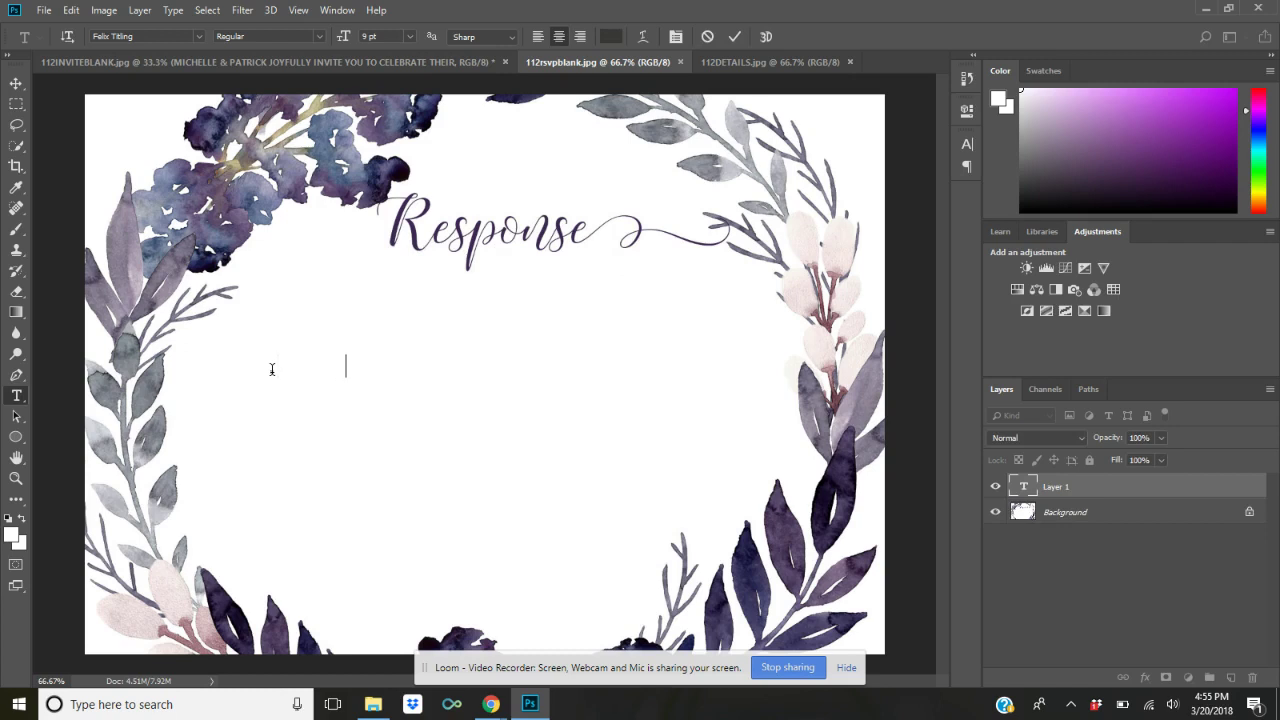
Type 'THE FAVOR OF A RESPONSE IS REQUESTED BY' with '5.22.2019' beneath, fixing the typo, and commit.
type("E")
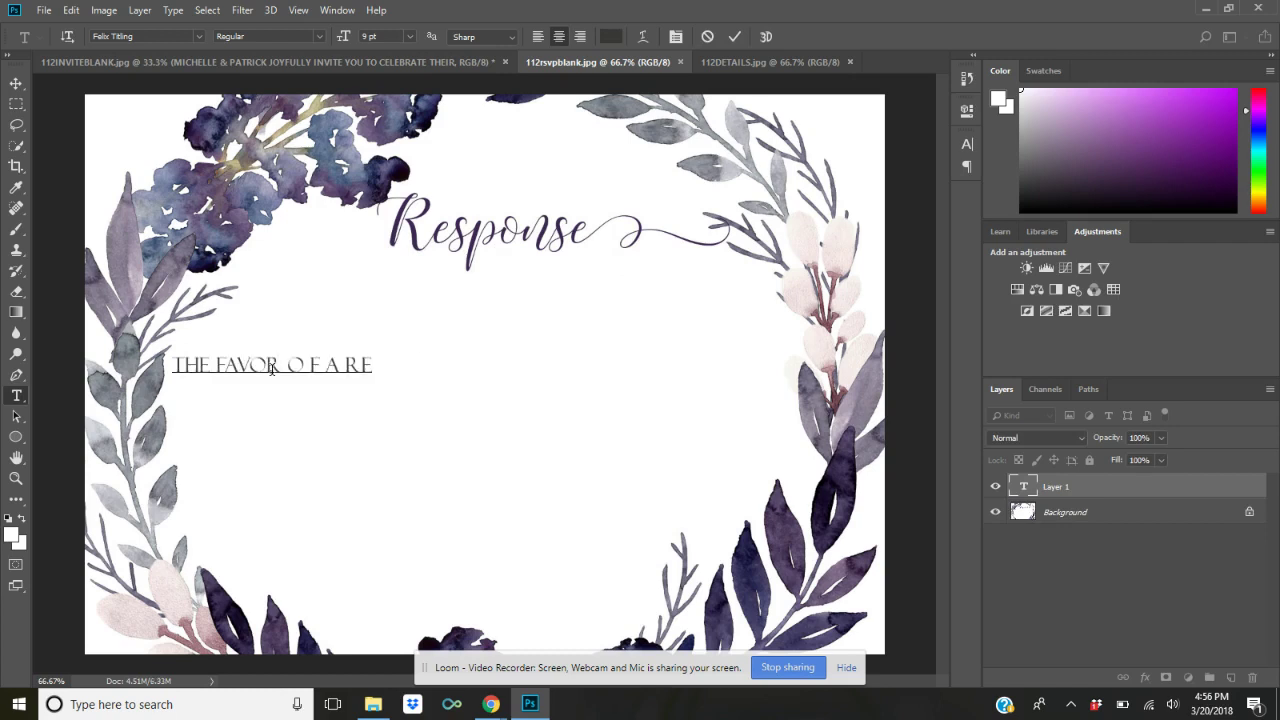
type("PLYSPONSE IS REQUESTRD")
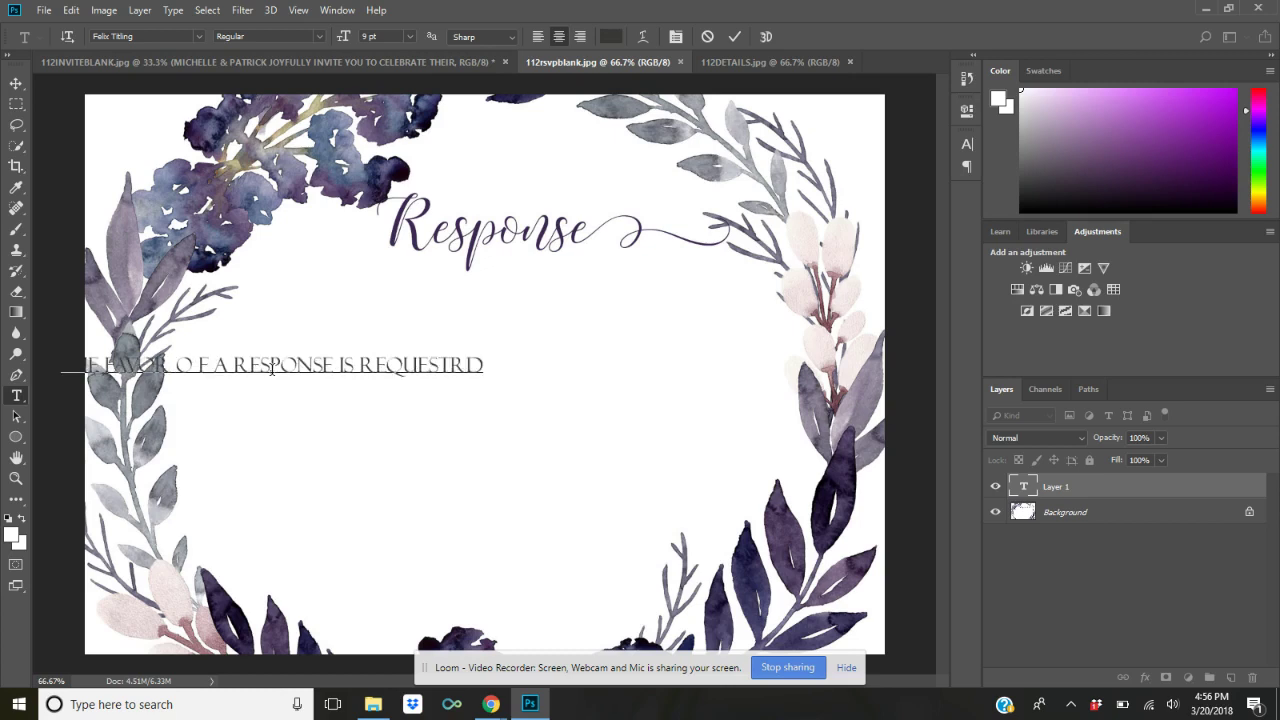
key("Left")
key("Left")
key("Left")
key("Left")
key("BackSpace")
key("BackSpace")
key("BackSpace")
key("BackSpace")
key("BackSpace")
key("BackSpace")
key("BackSpace")
key("BackSpace")
key("BackSpace")
key("BackSpace")
key("BackSpace")
key("BackSpace")
key("BackSpace")
key("BackSpace")
key("BackSpace")
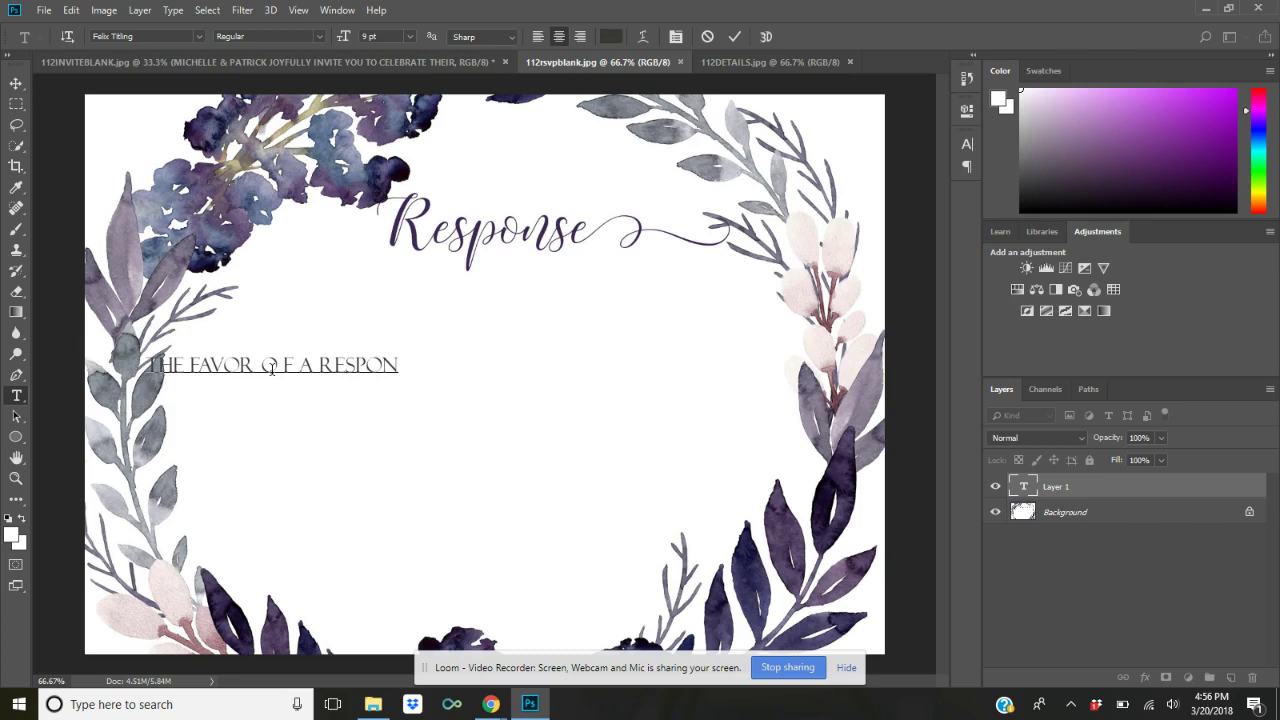
type("SE")
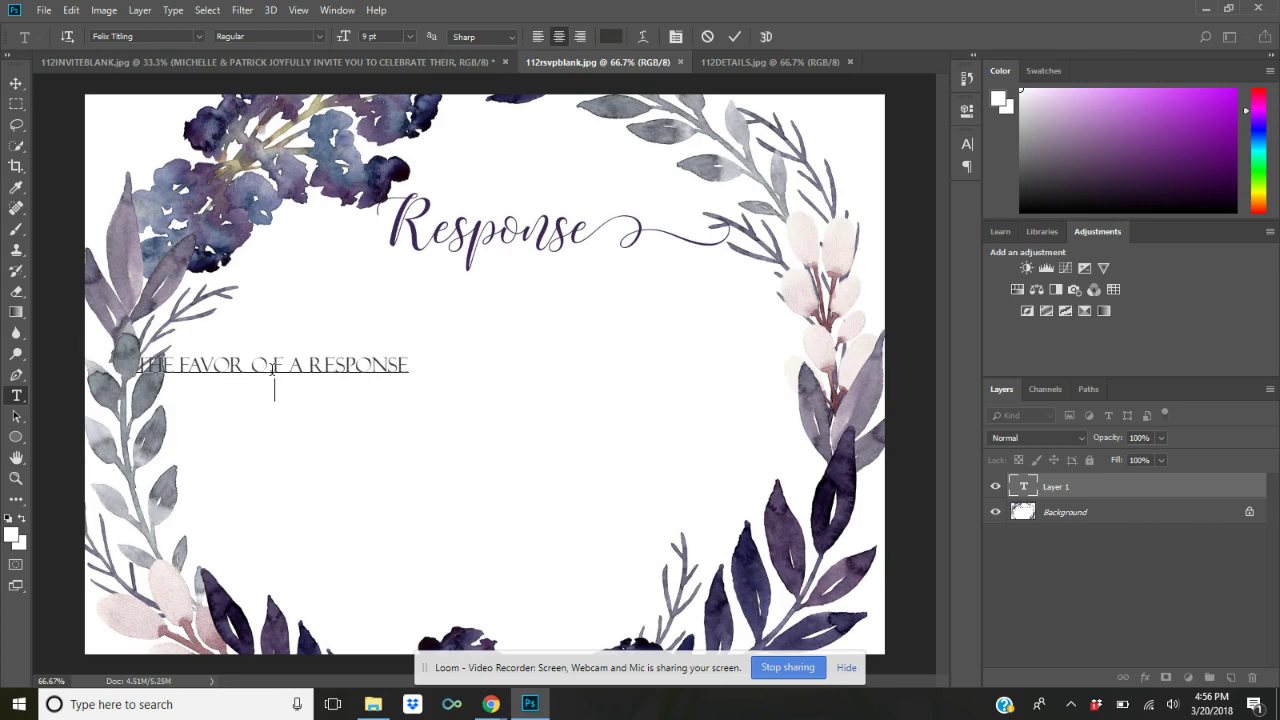
type("_")
type("IS REQUESTED BY")
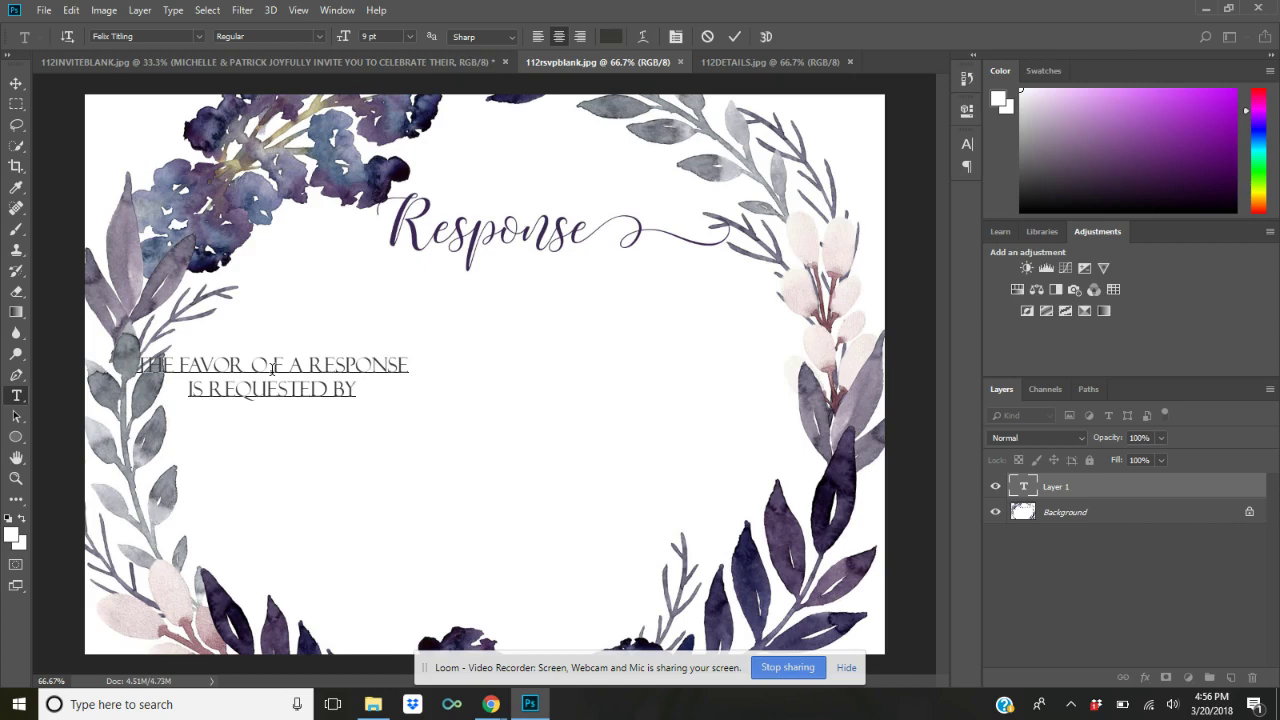
key("Return")
key("Return")
type("5.22.2019")
key("ctrl+Return")
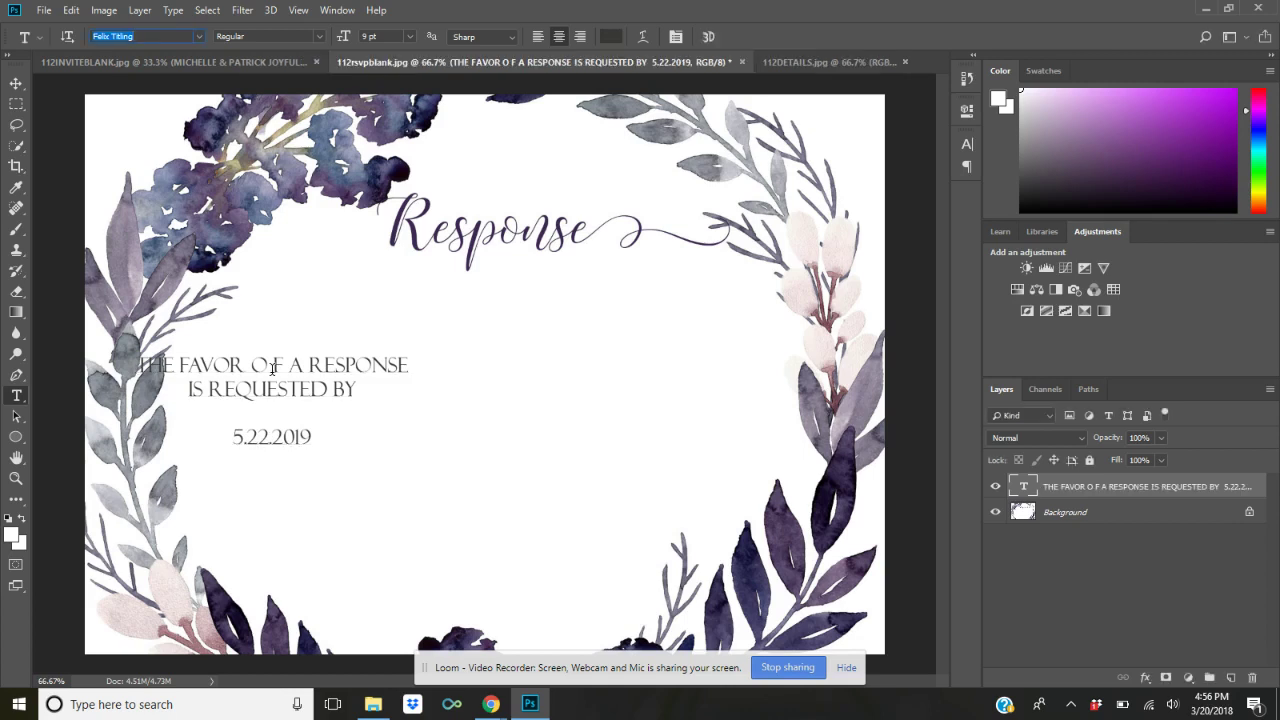
left_click(249, 475)
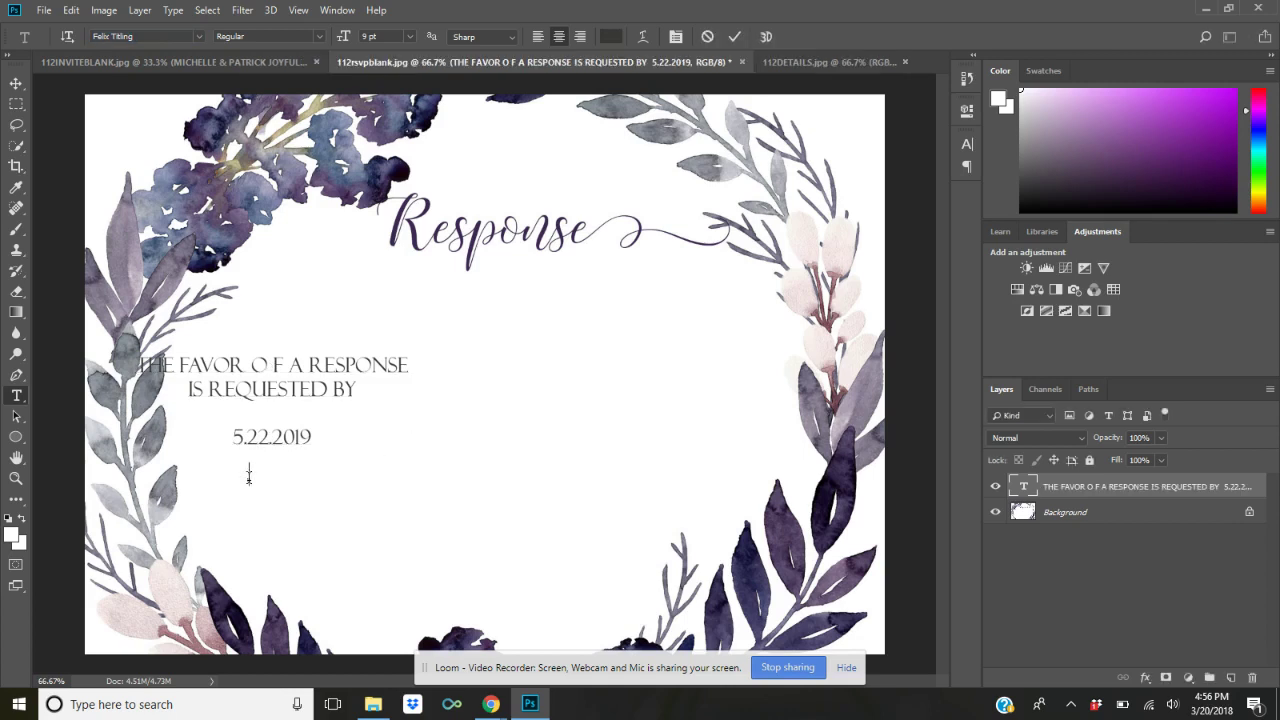
Centre the response wording under the Response title and remove the stray space in 'O F'.
left_click(27, 88)
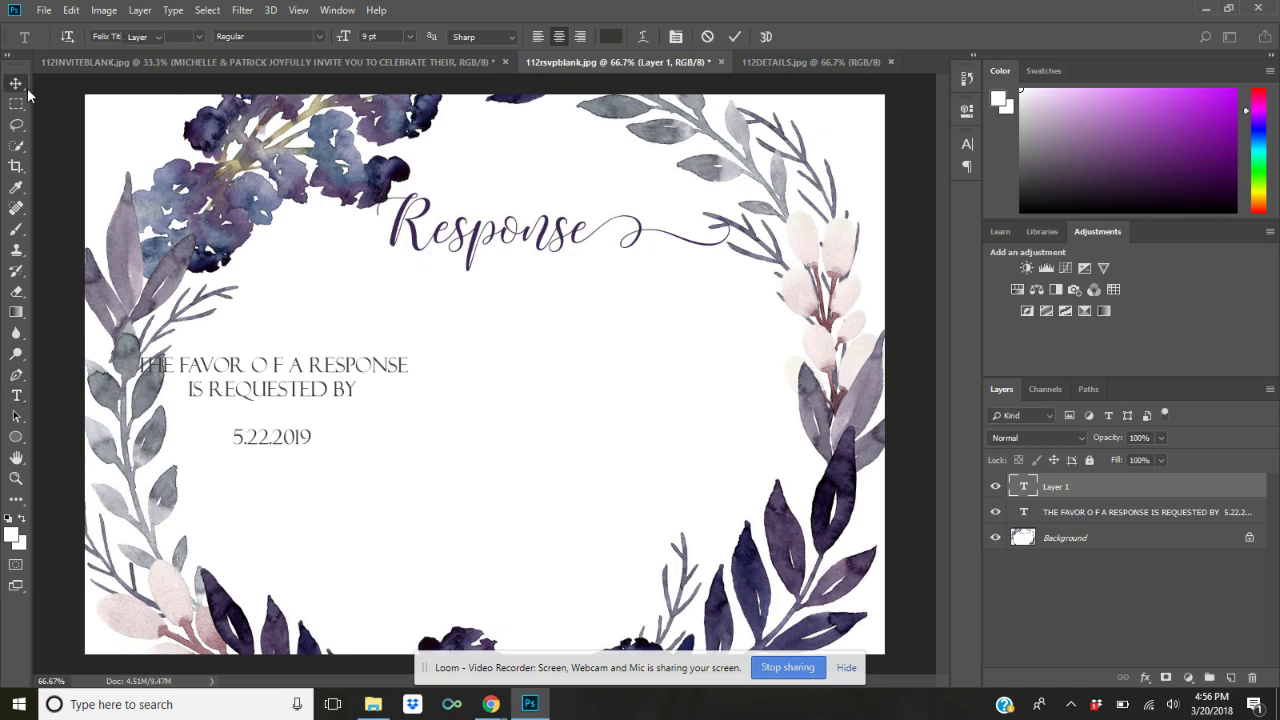
left_click_drag(267, 404, 499, 338)
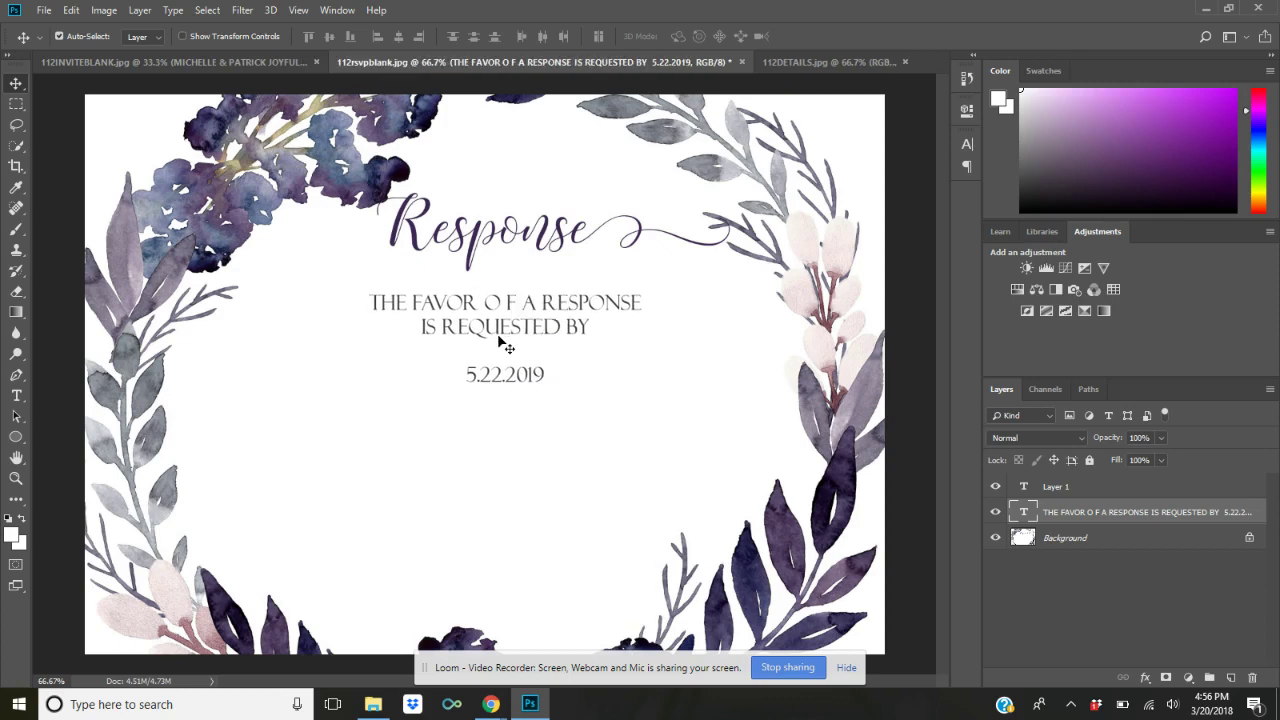
left_click(16, 395)
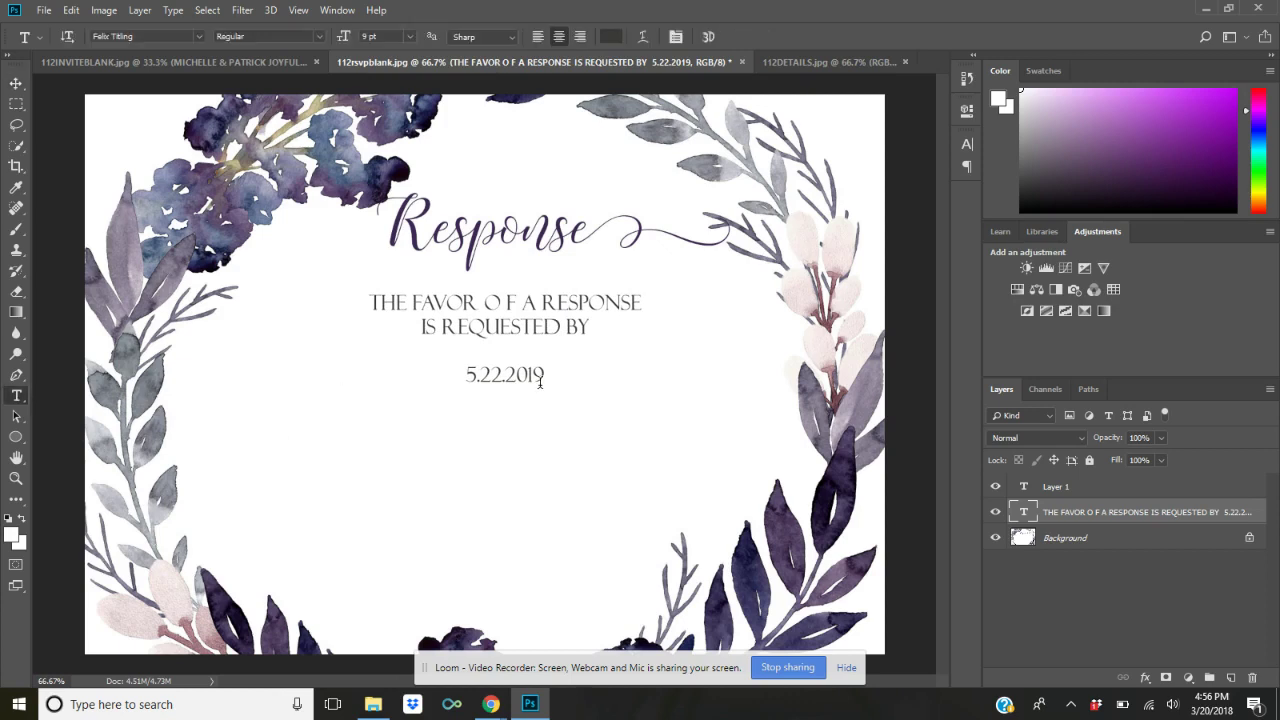
left_click(509, 302)
key("BackSpace")
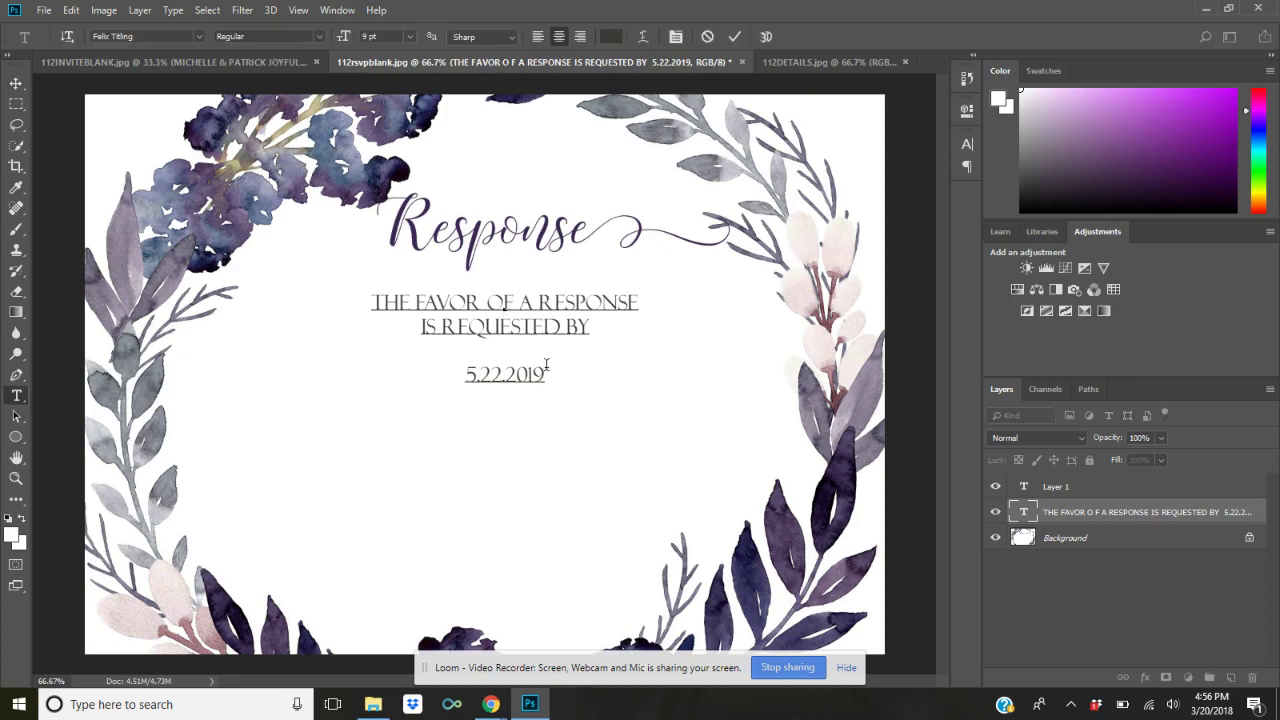
Enlarge the date 5.22.2019 to 18 pt and commit the text edits.
left_click_drag(546, 374, 463, 374)
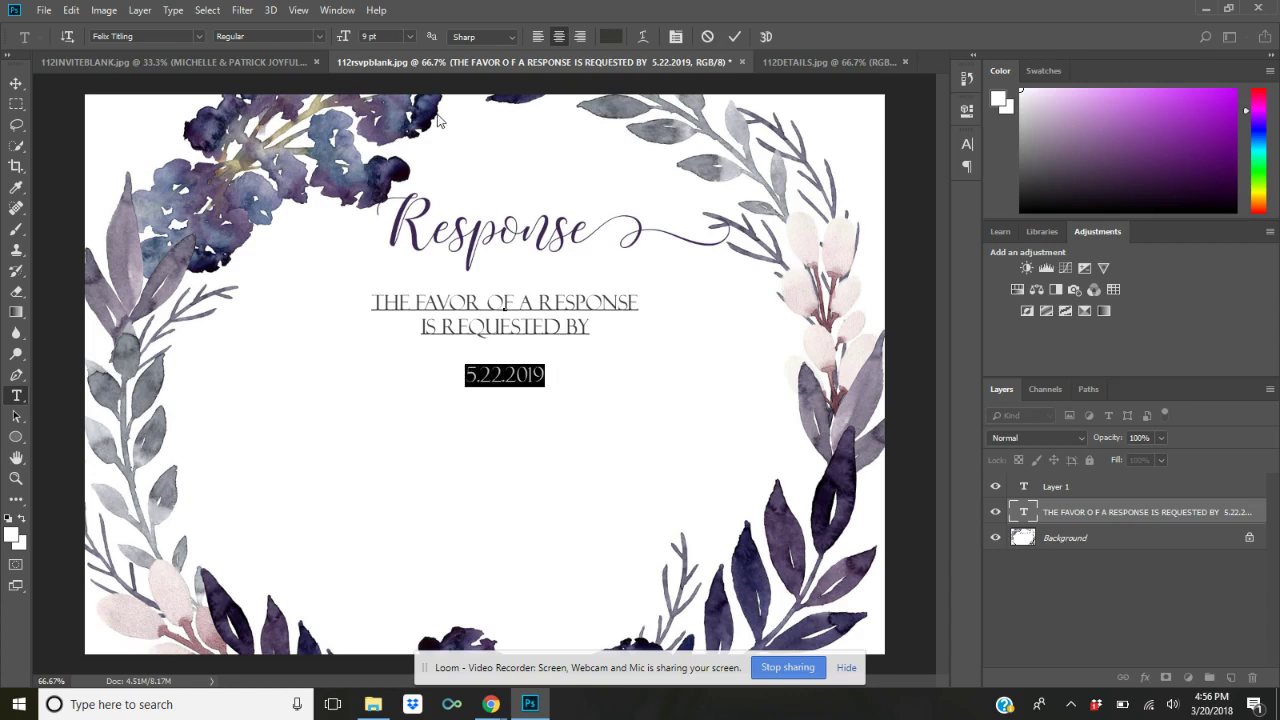
left_click(409, 37)
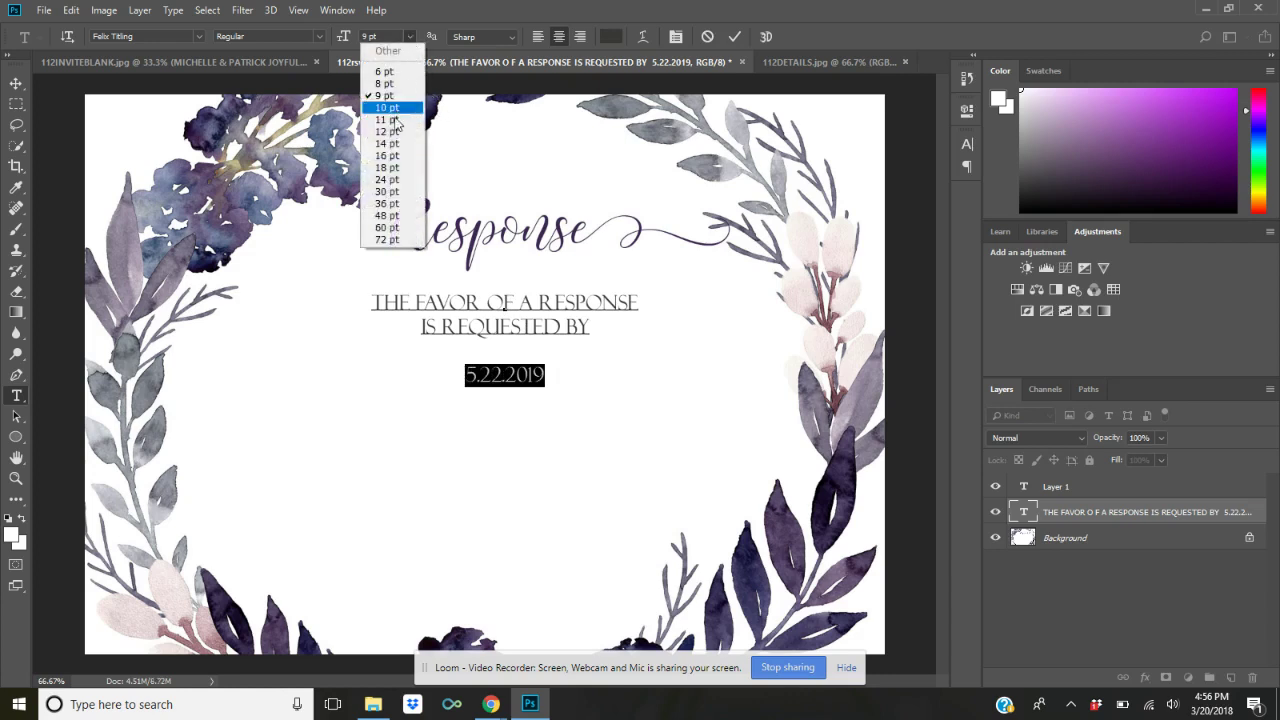
left_click(386, 168)
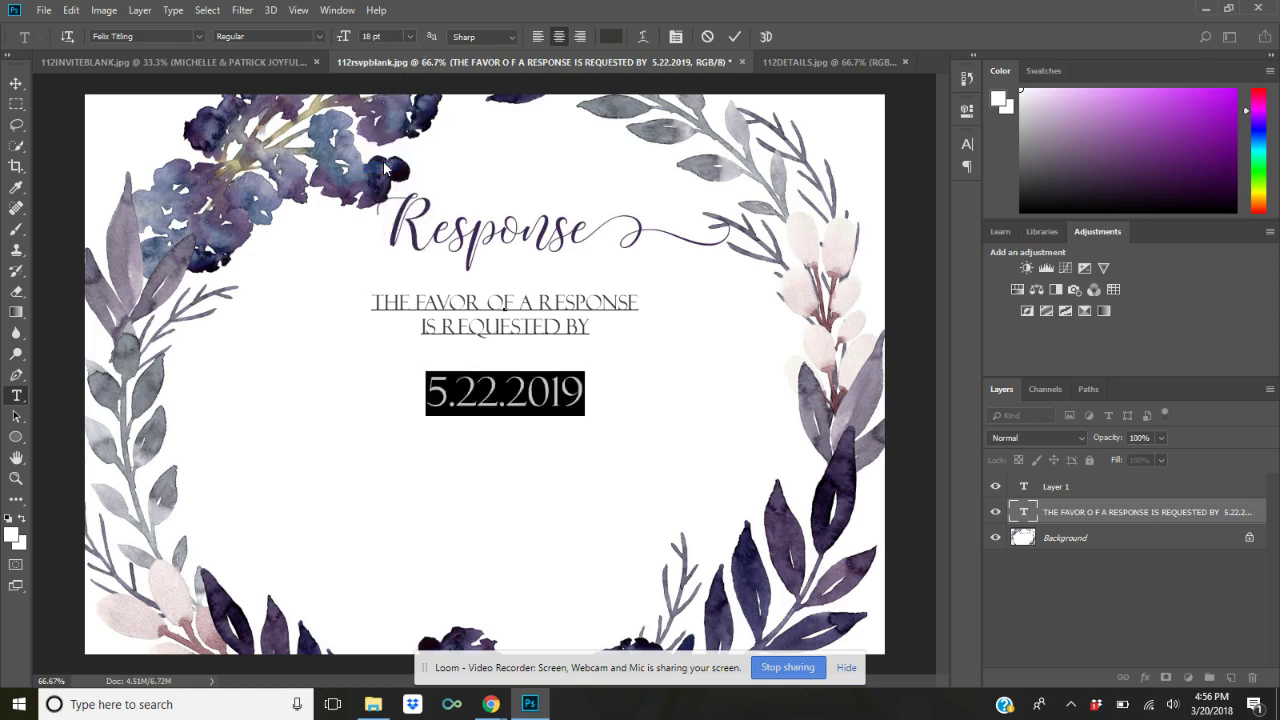
left_click(635, 405)
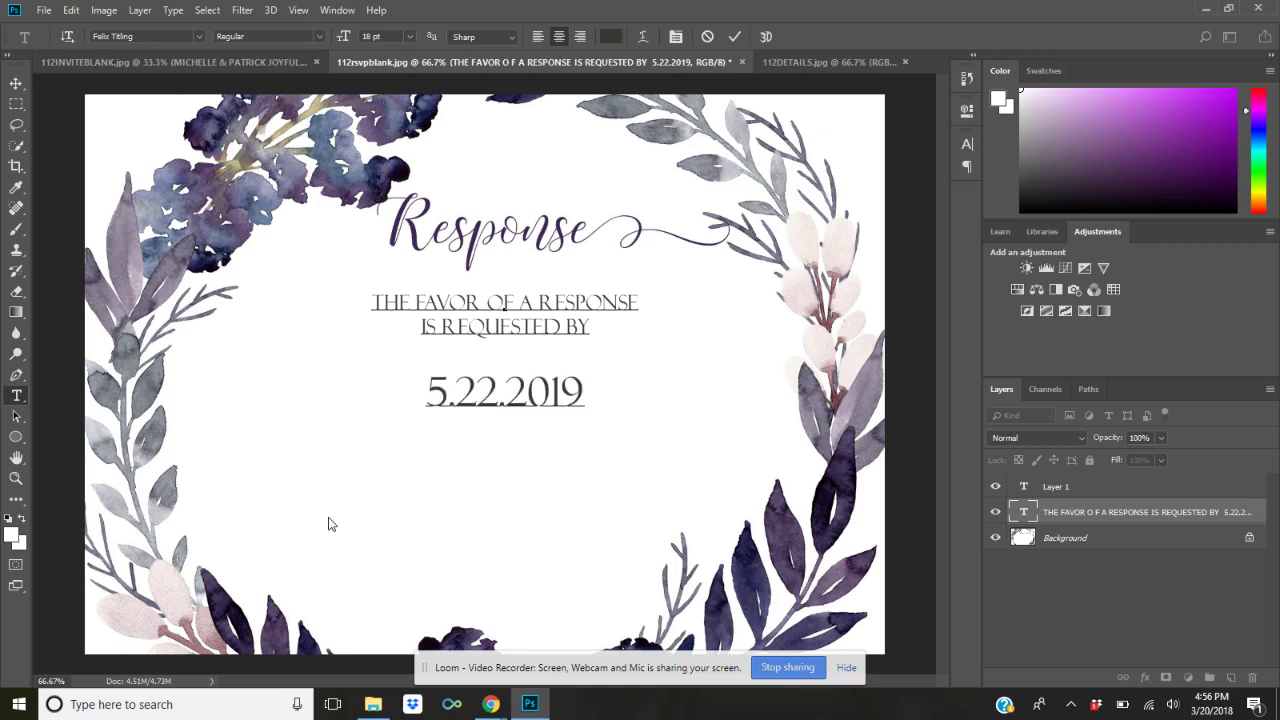
key("ctrl+Return")
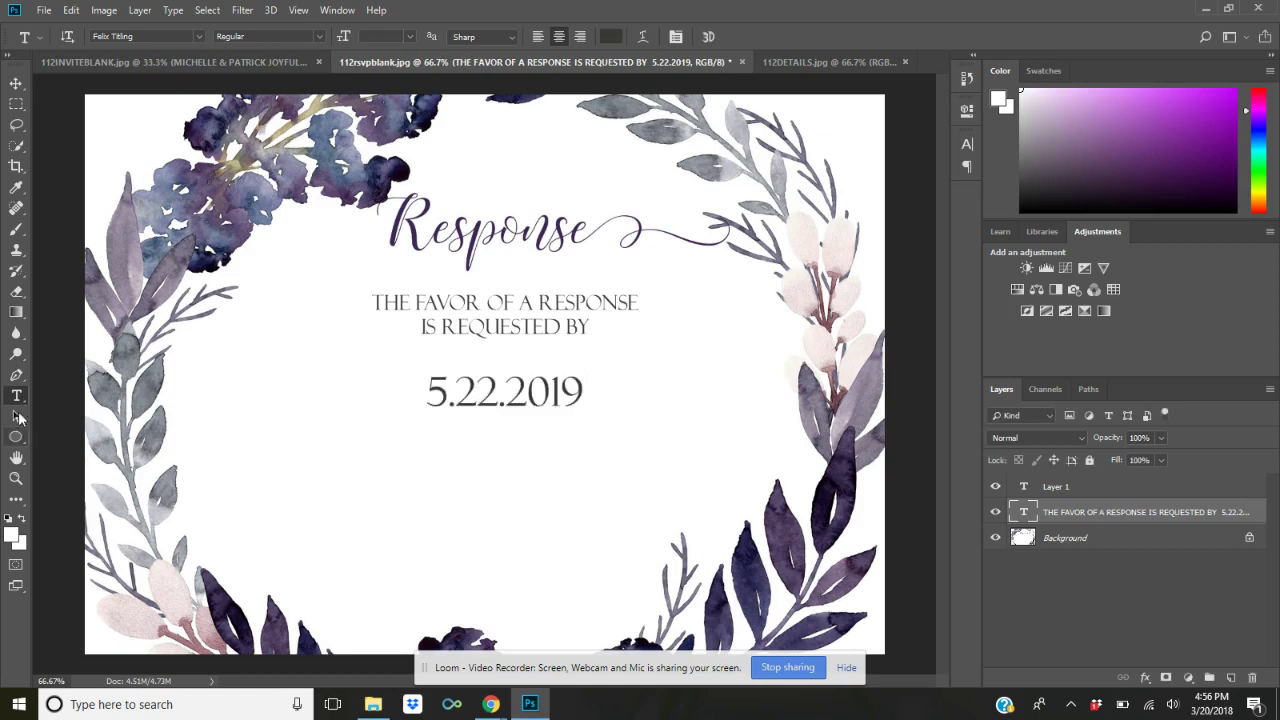
Add a 10 pt reply line '___YES! CAN'T WAIT ___SORRY, CAN'T MAKE IT' below the date.
left_click(16, 400)
left_click(358, 468)
left_click(359, 468)
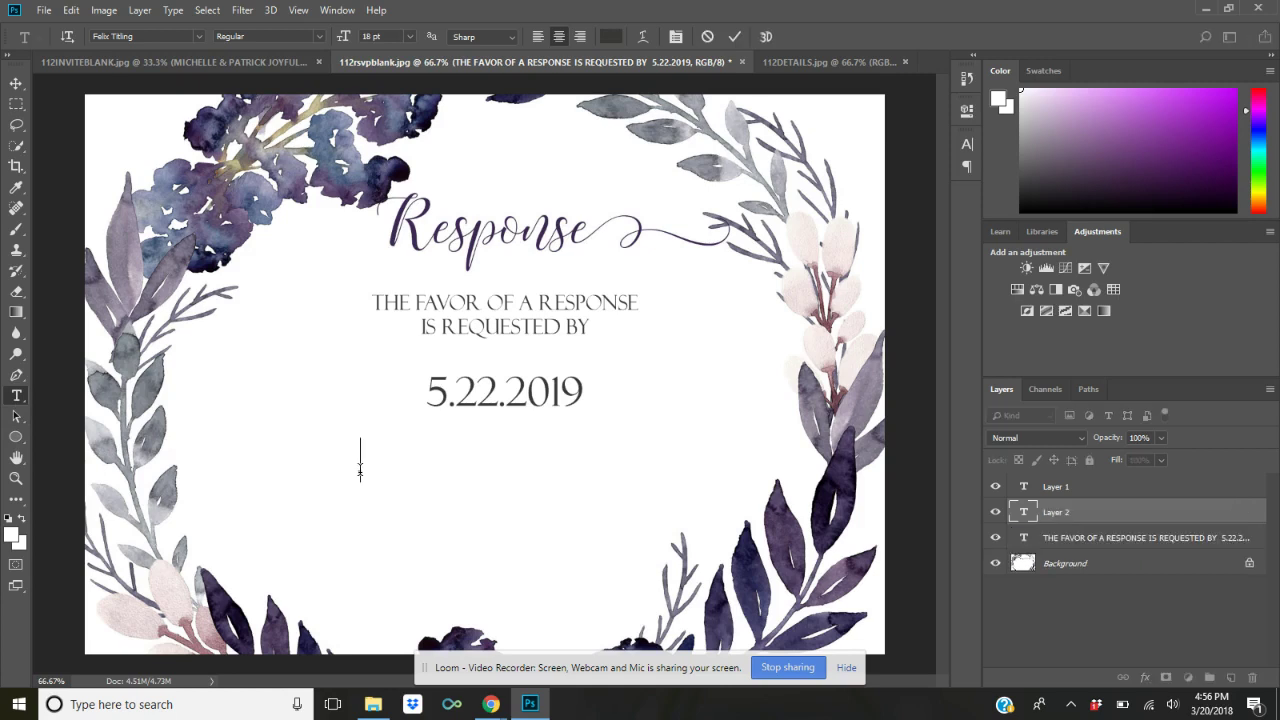
left_click(407, 37)
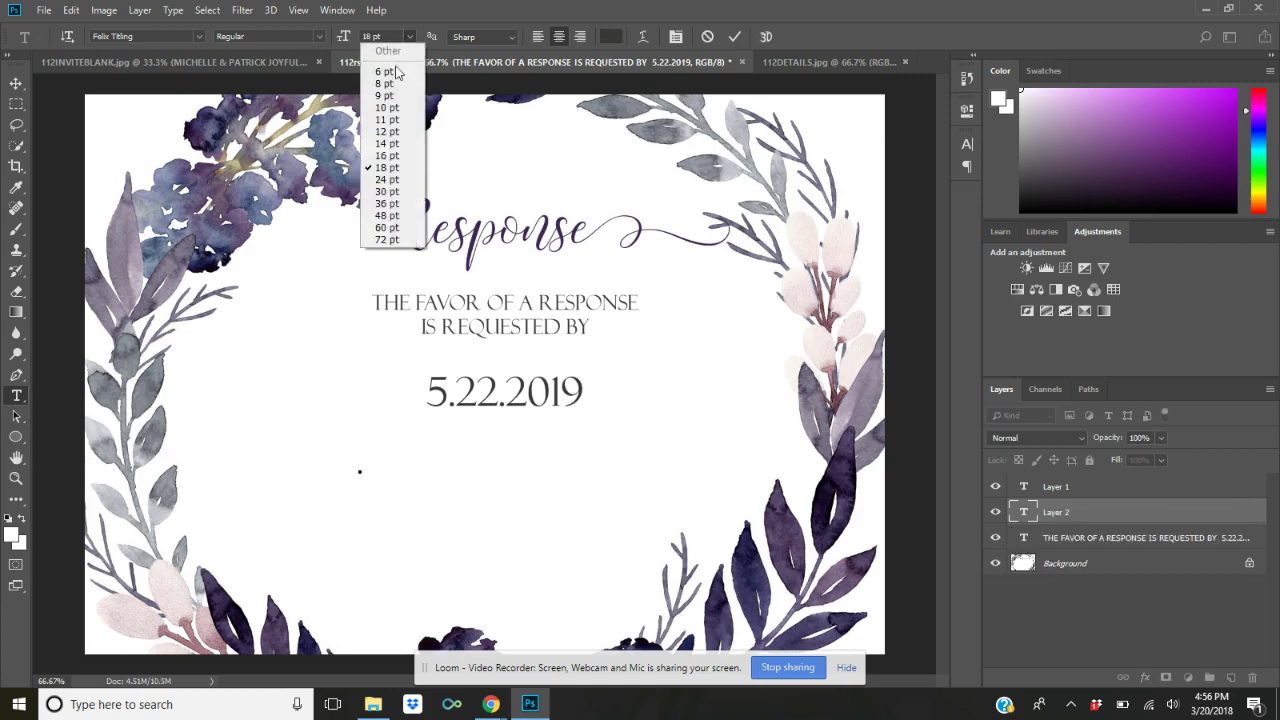
left_click(383, 107)
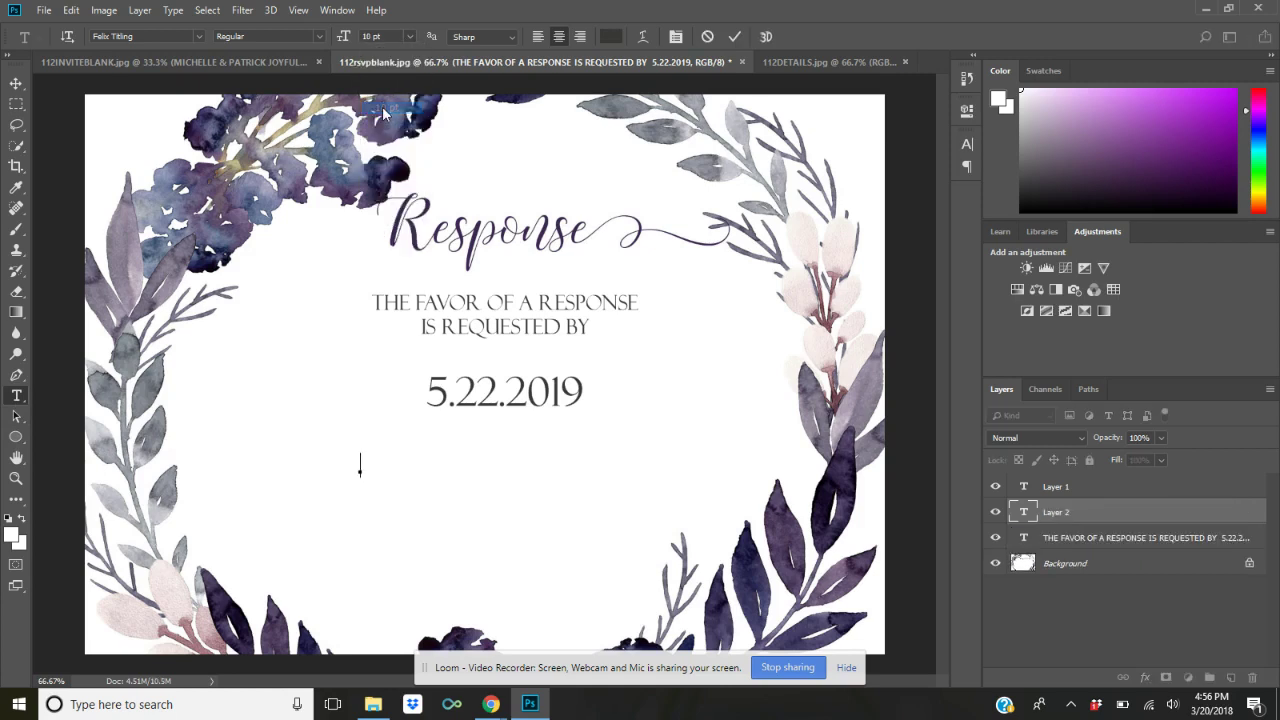
type("YES")
key("BackSpace")
key("BackSpace")
key("BackSpace")
type("____YES! I CAN'")
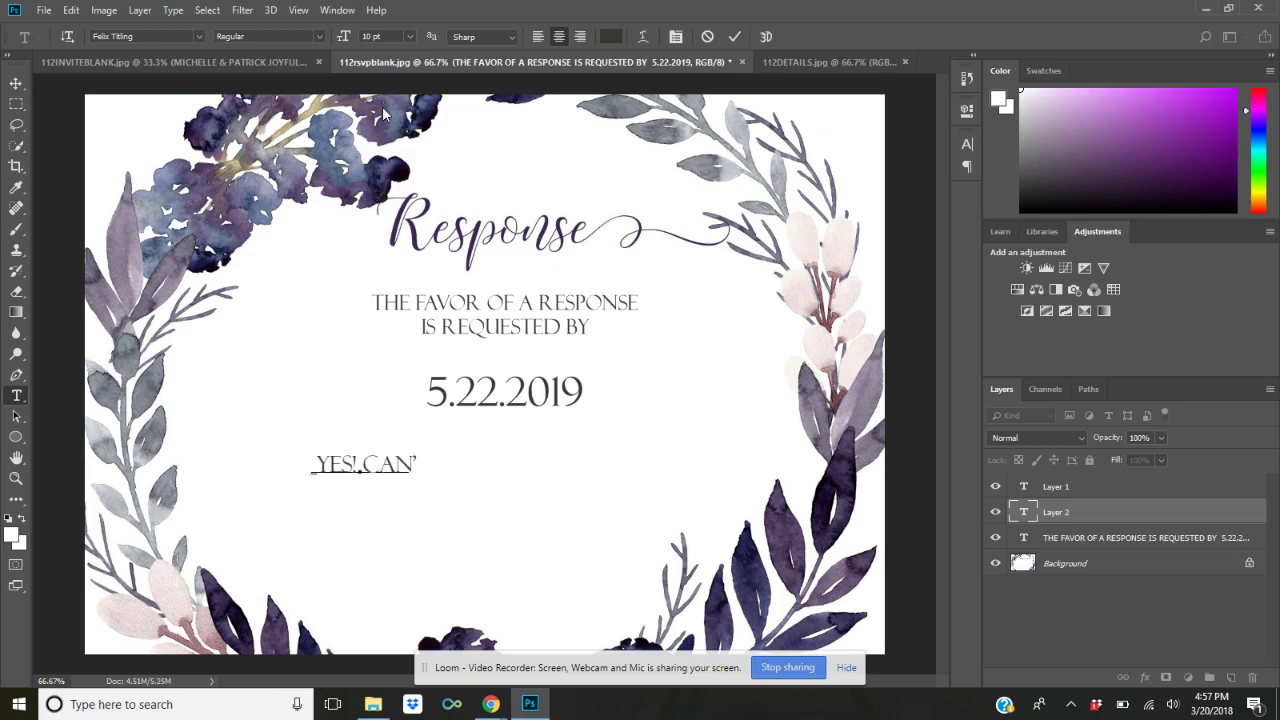
type("T WAIT")
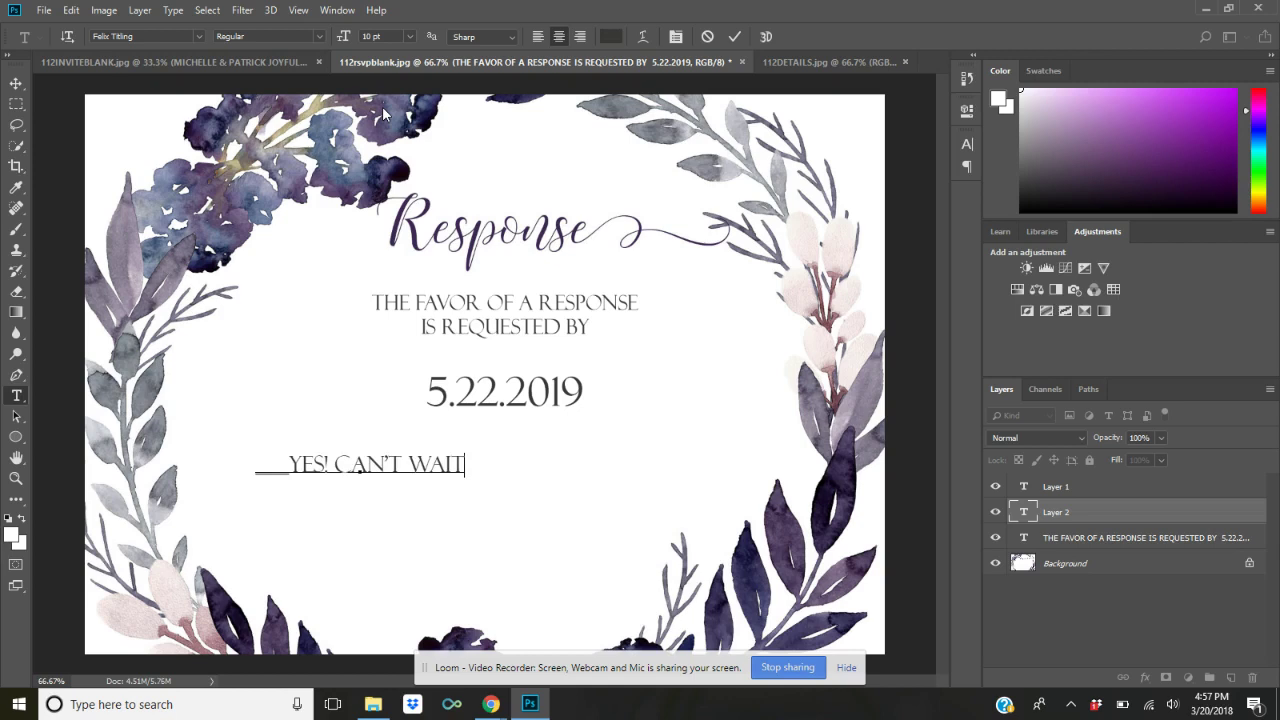
type("  ___")
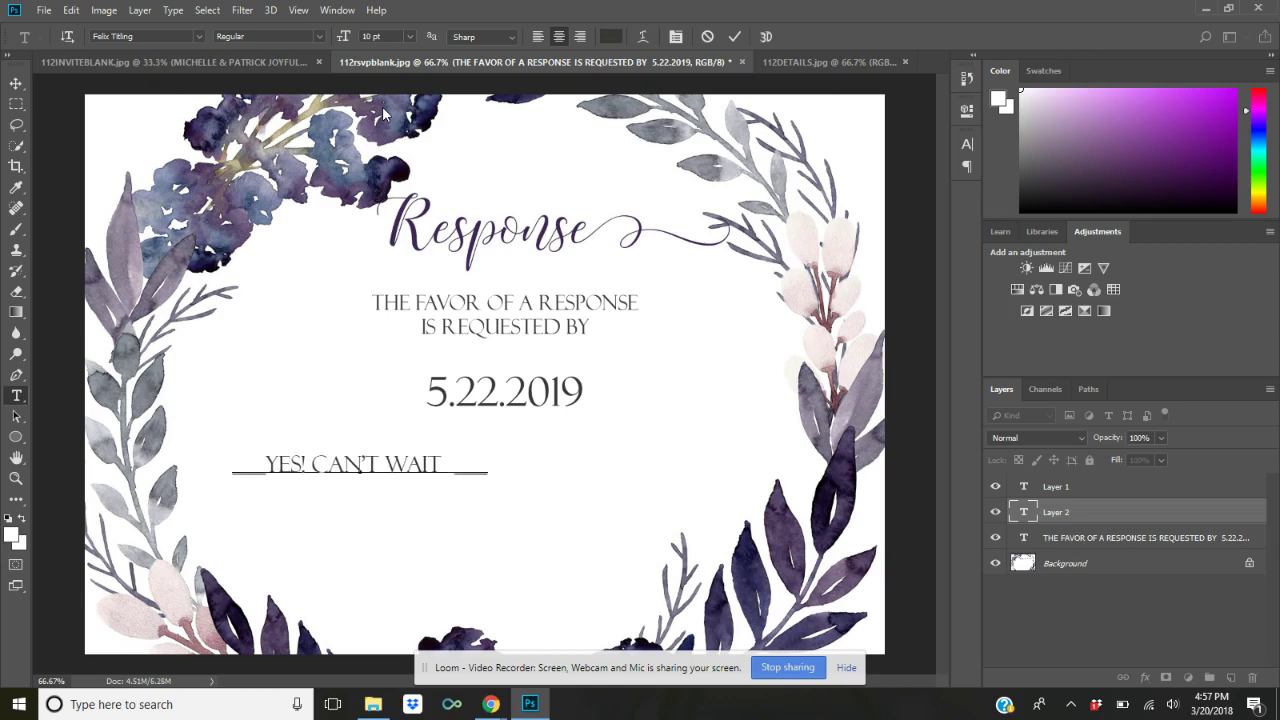
type("SORRY, CAN   ")
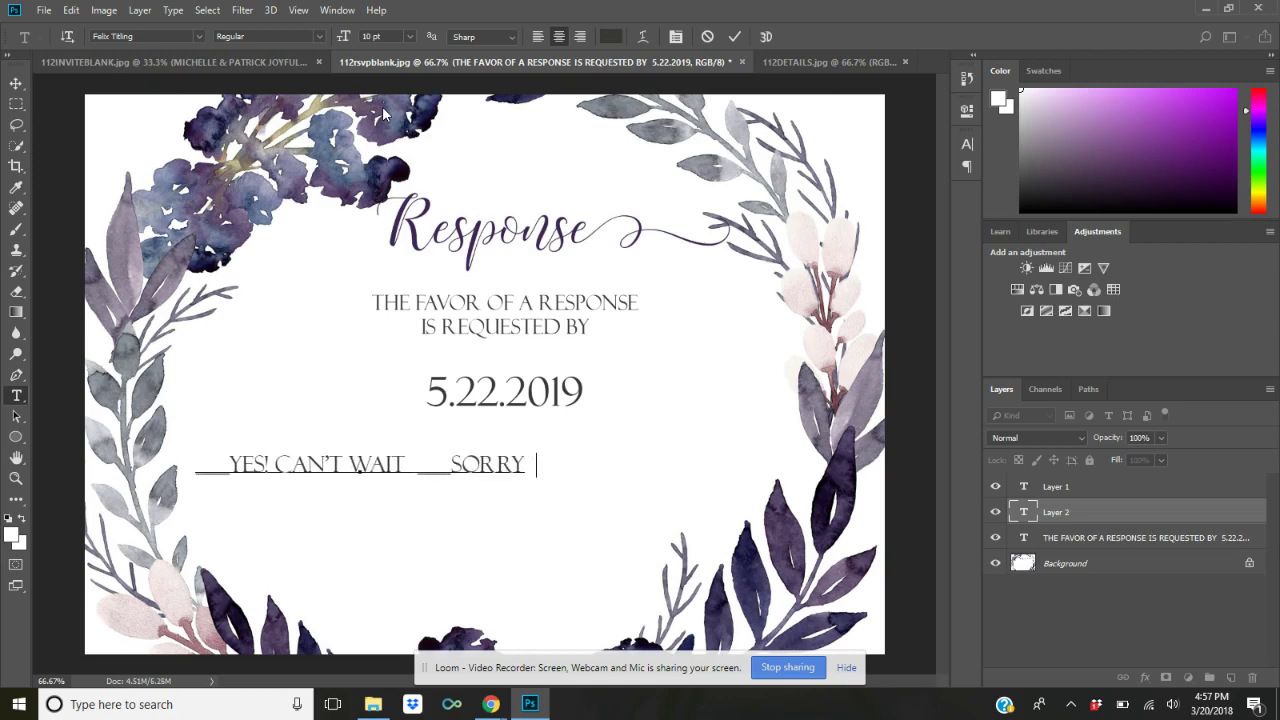
type("'T MAKE IT")
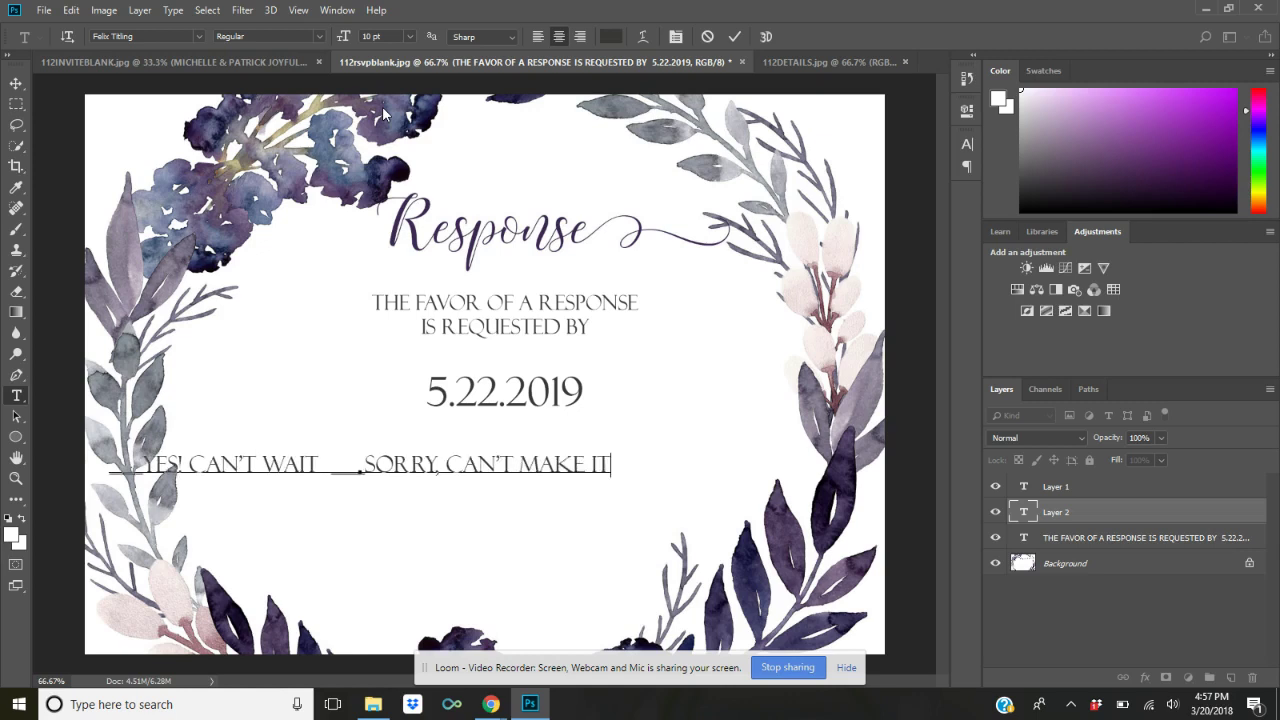
key("ctrl+Return")
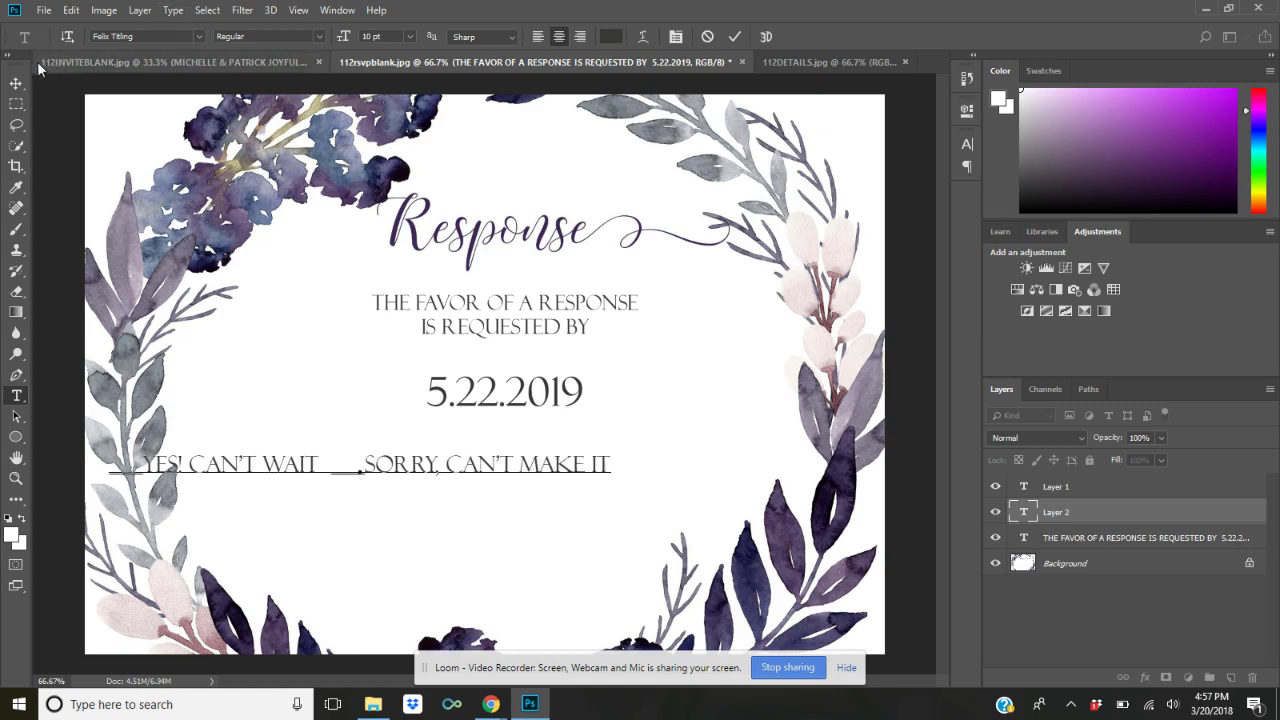
key("v")
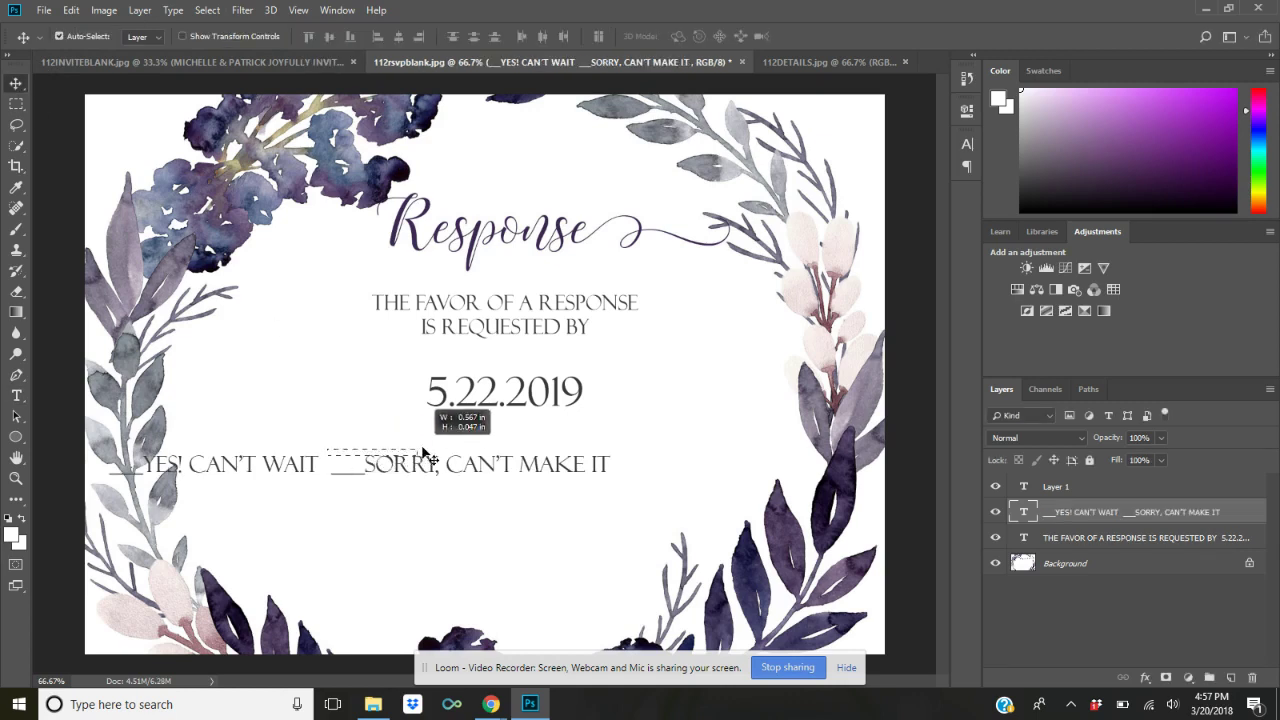
Centre the reply line under the date, duplicate it, and place the copy directly beneath.
left_click_drag(437, 477, 545, 453)
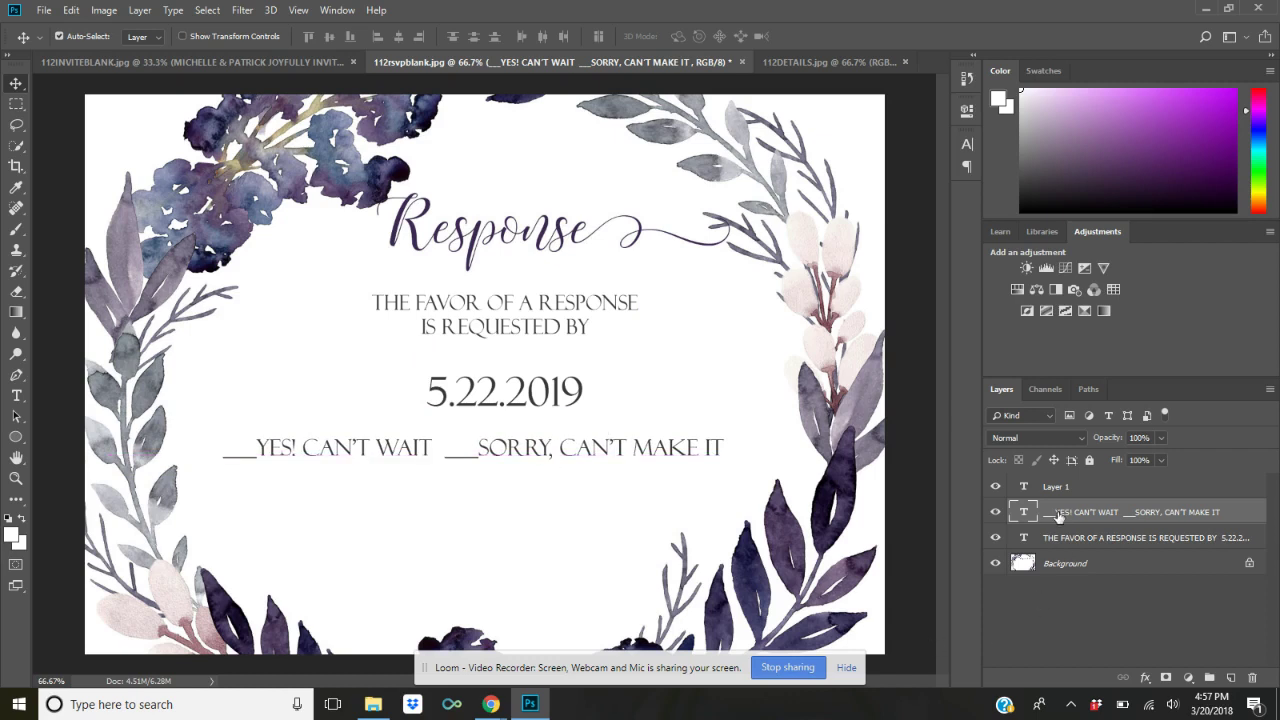
key("ctrl+j")
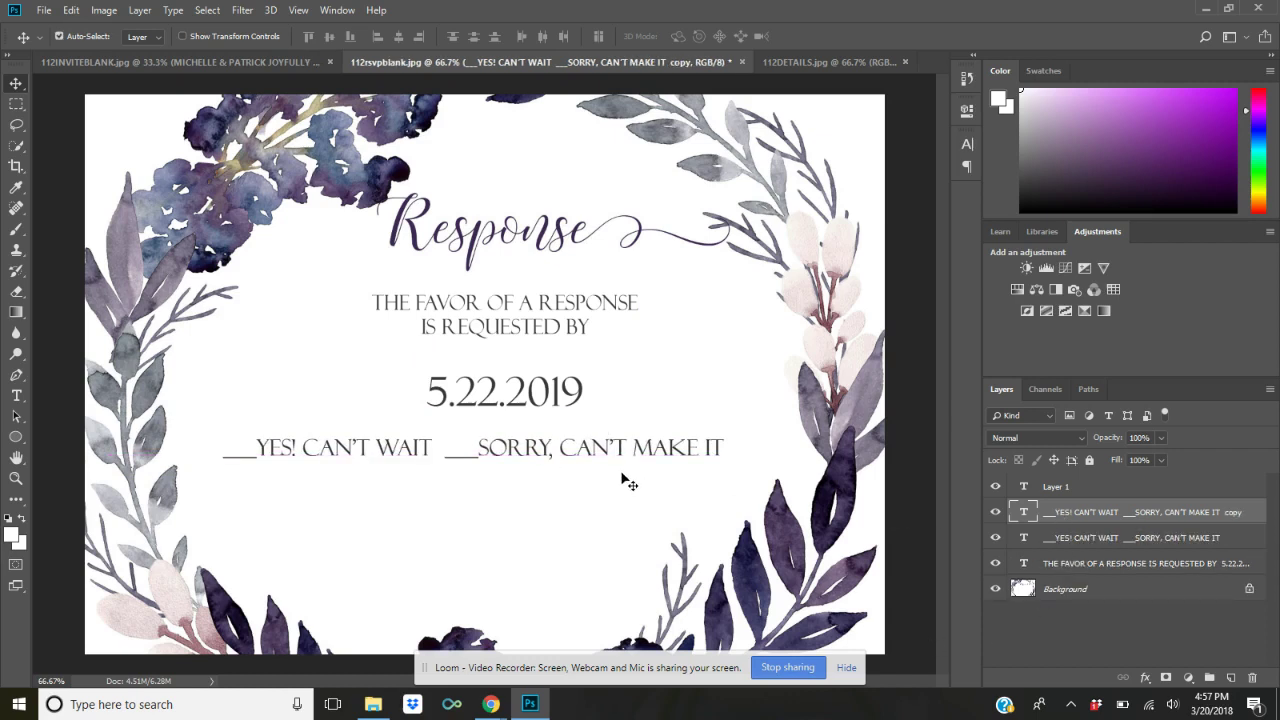
left_click_drag(551, 451, 552, 496)
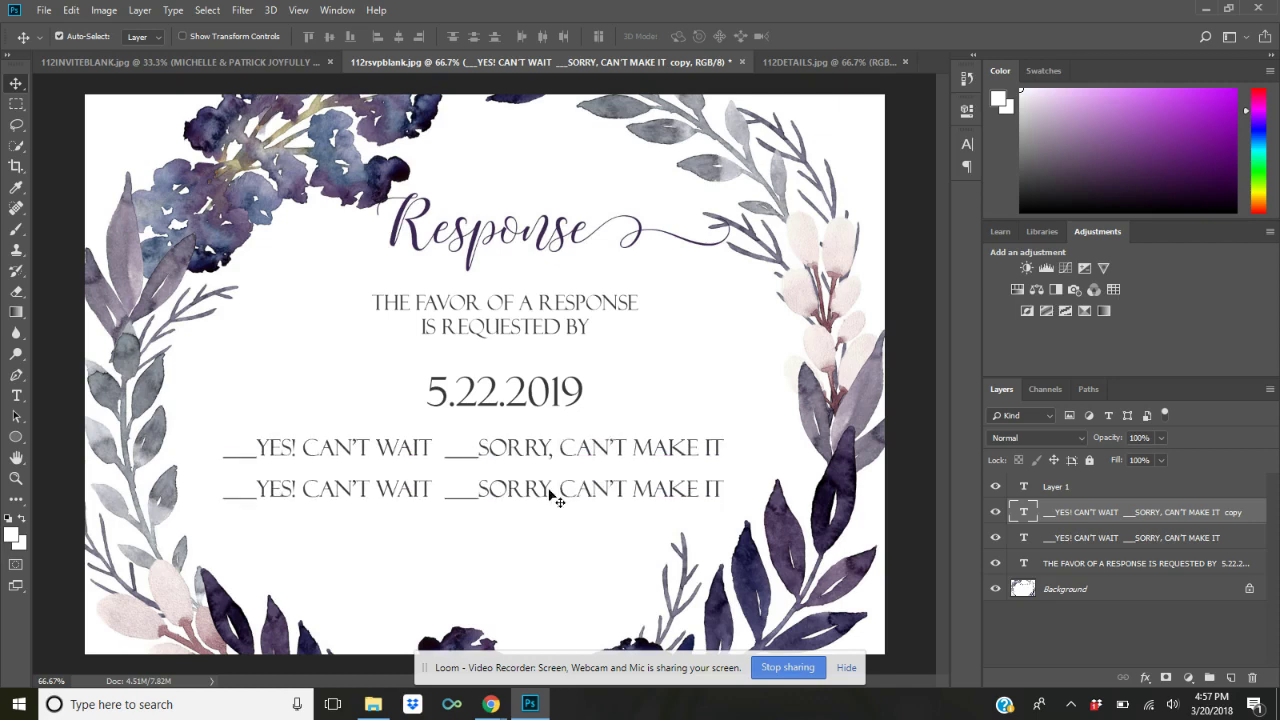
left_click(16, 396)
left_click_drag(724, 490, 217, 491)
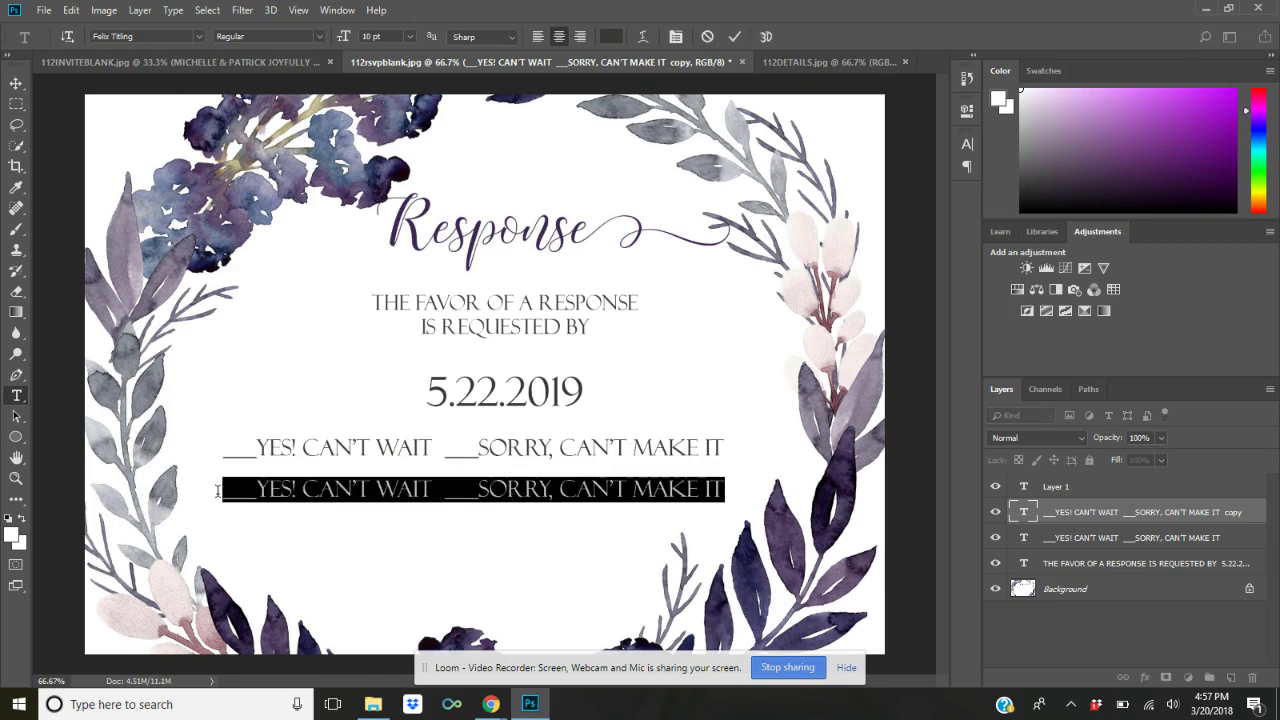
Rewrite the copied line as an 'M______' name line with 'NUMBER OF GUESTS___' beneath it.
type("M")
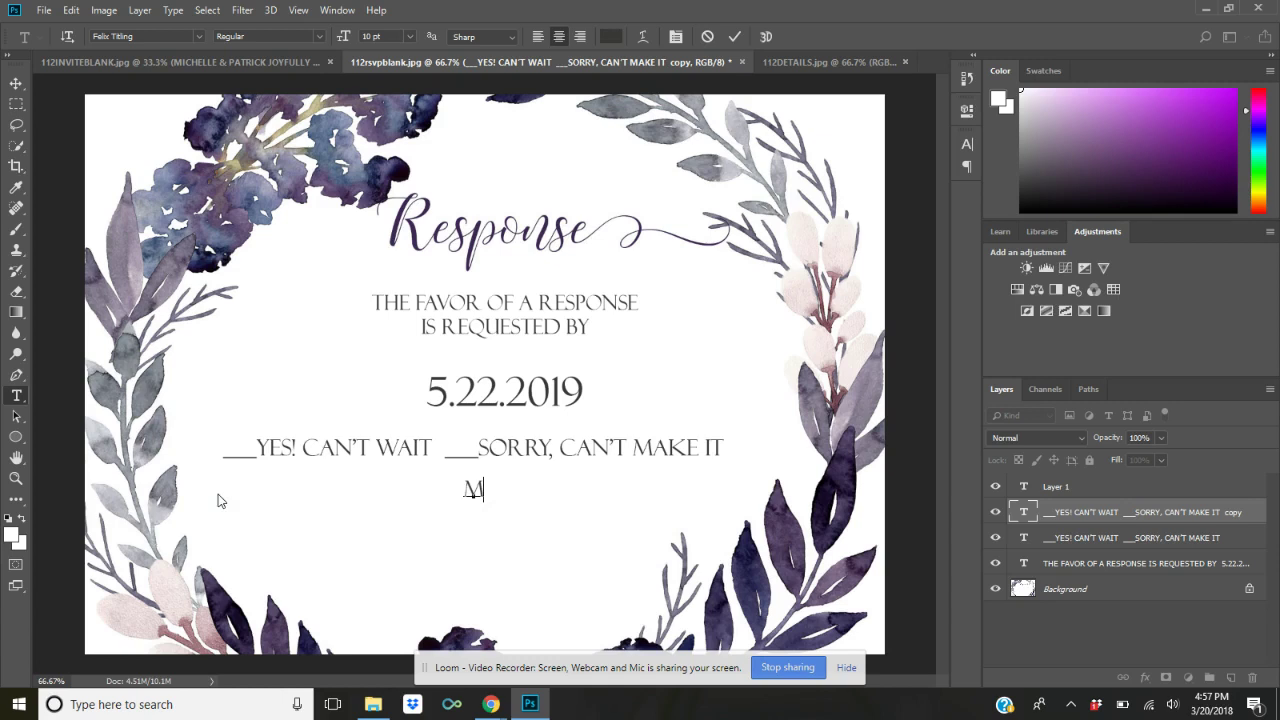
type("_______________________________")
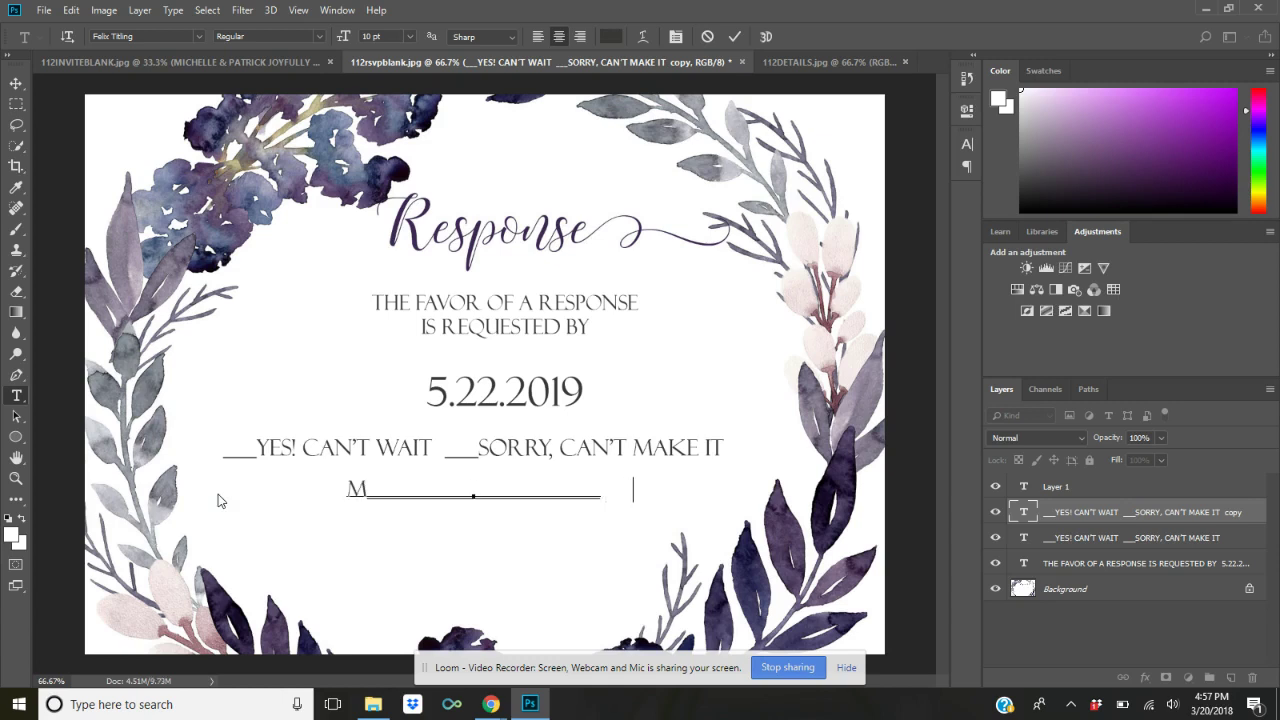
type("_____________________")
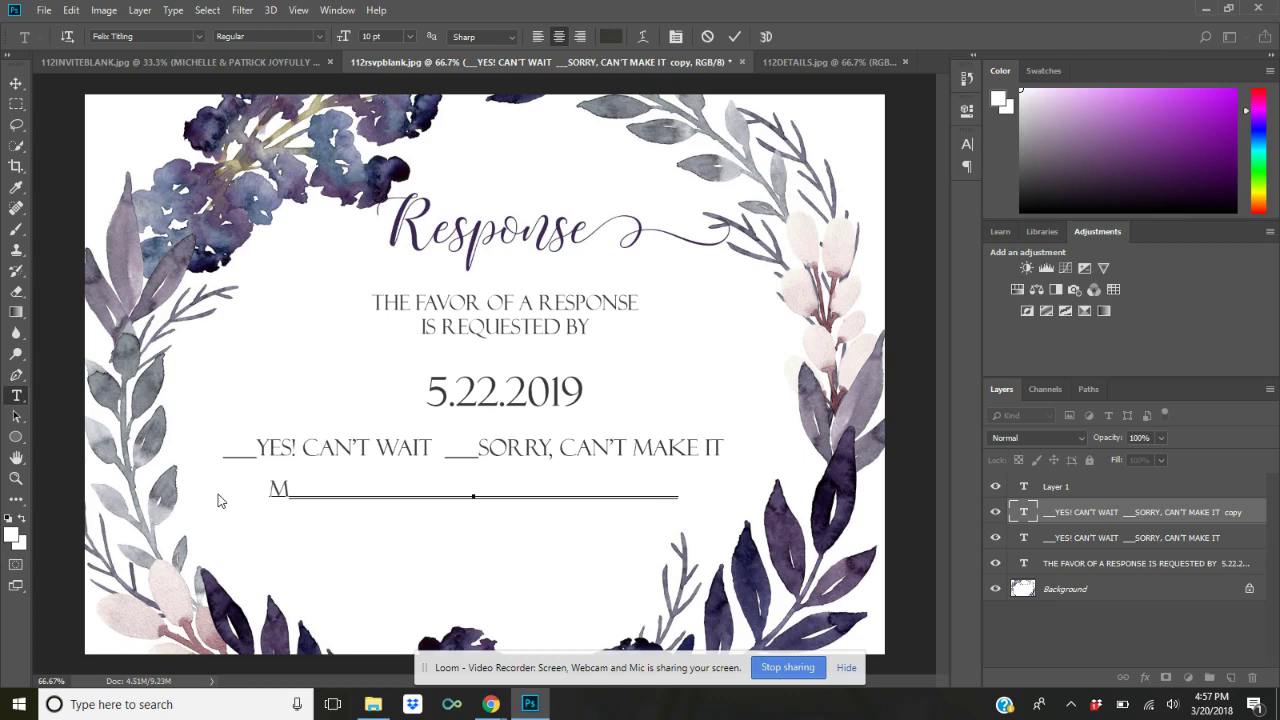
key("Return")
type("NUMBER OF GUESTS")
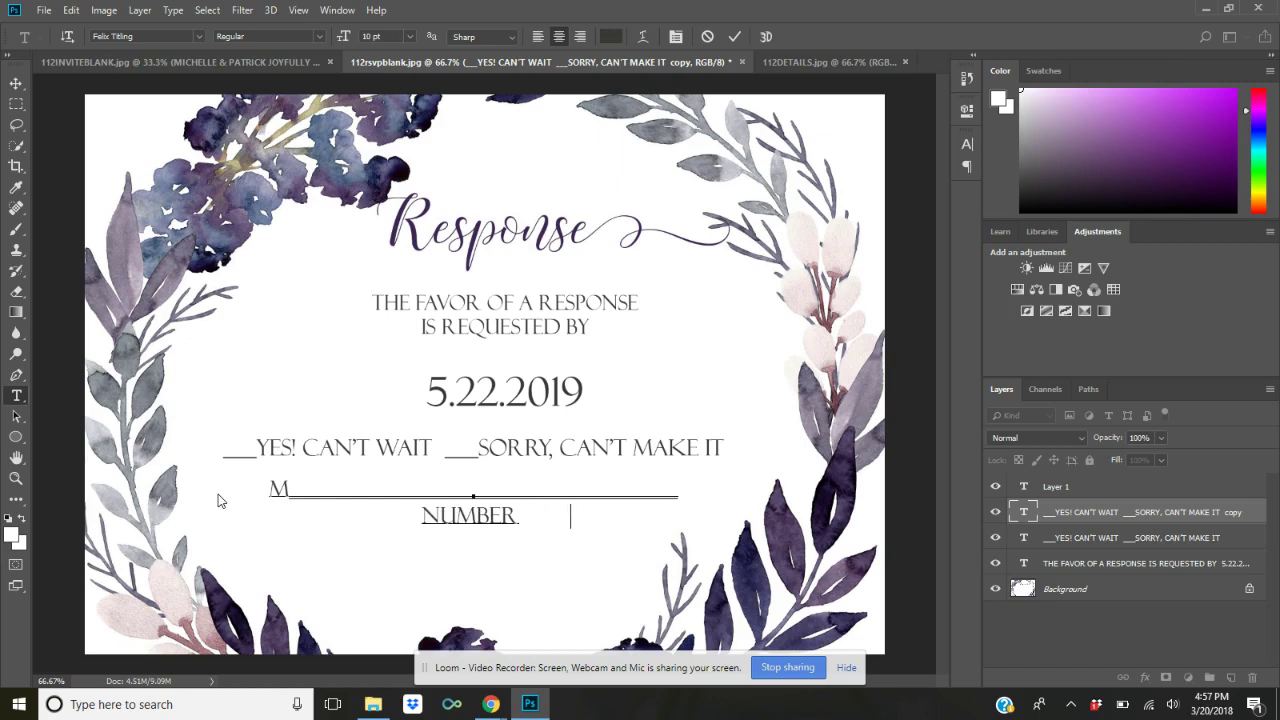
type("___")
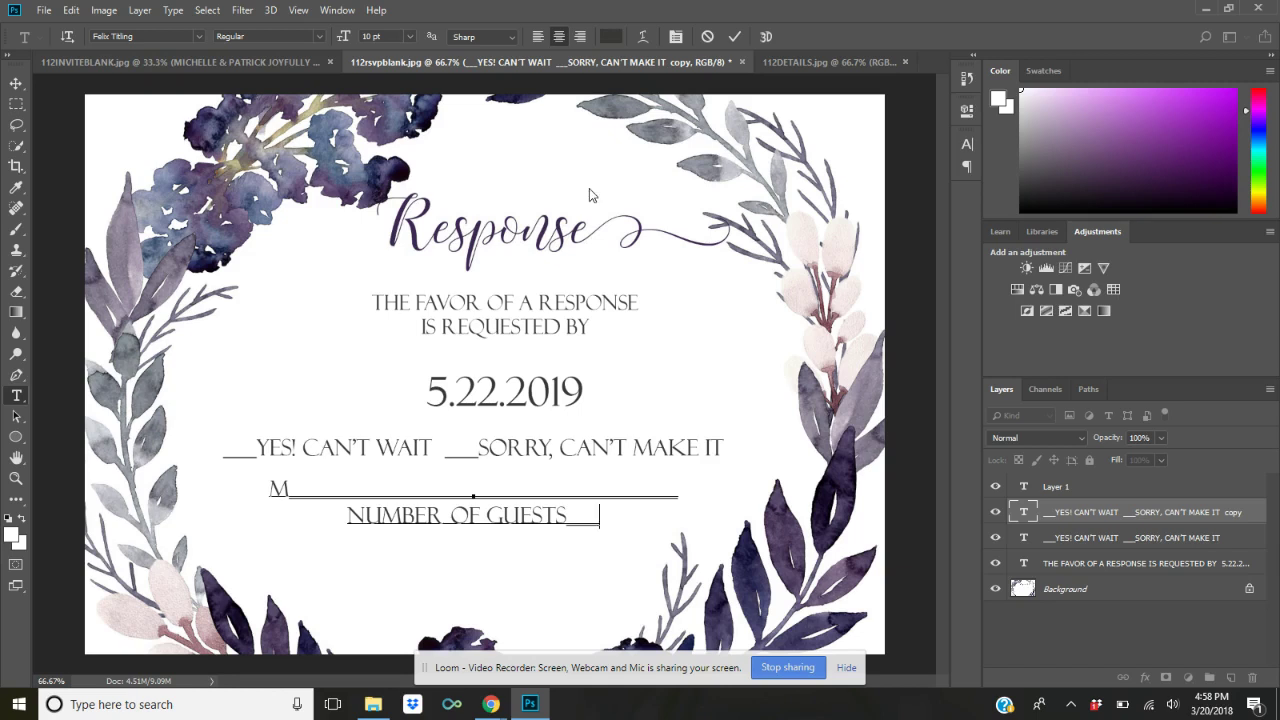
Switch to the 112DETAILS.jpg Details card and start a new text layer below its title.
left_click(787, 63)
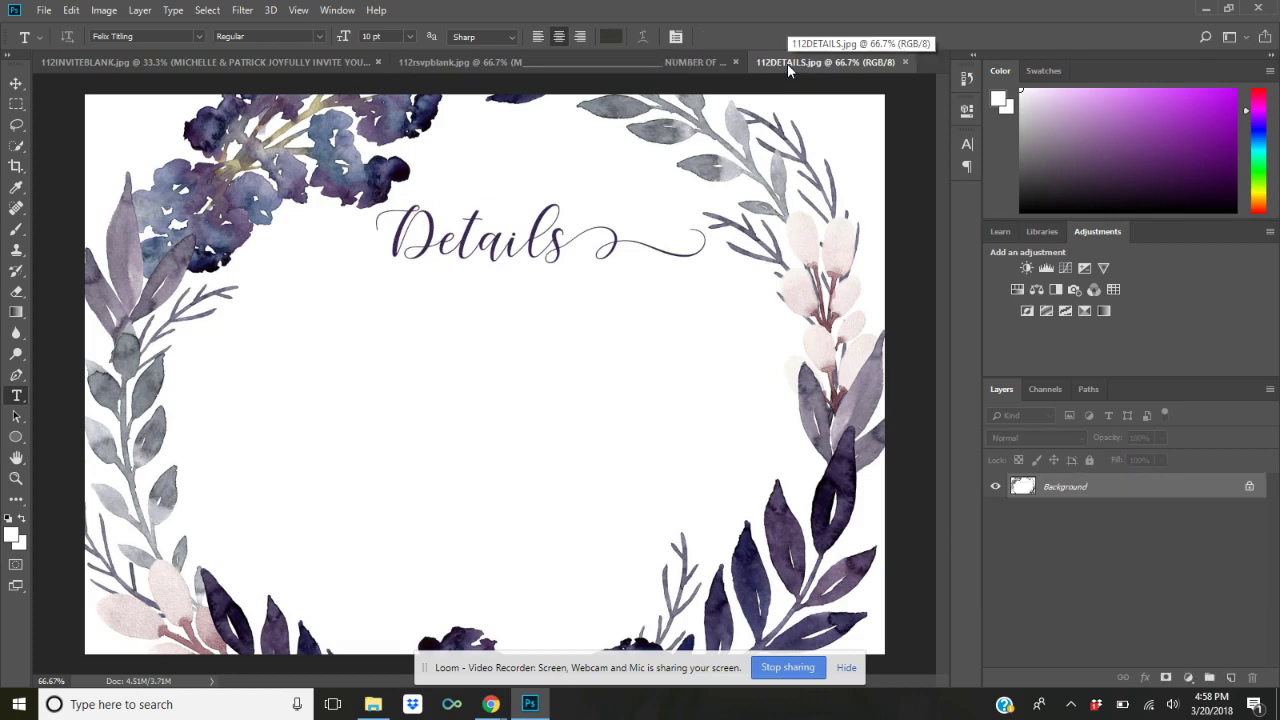
left_click(292, 366)
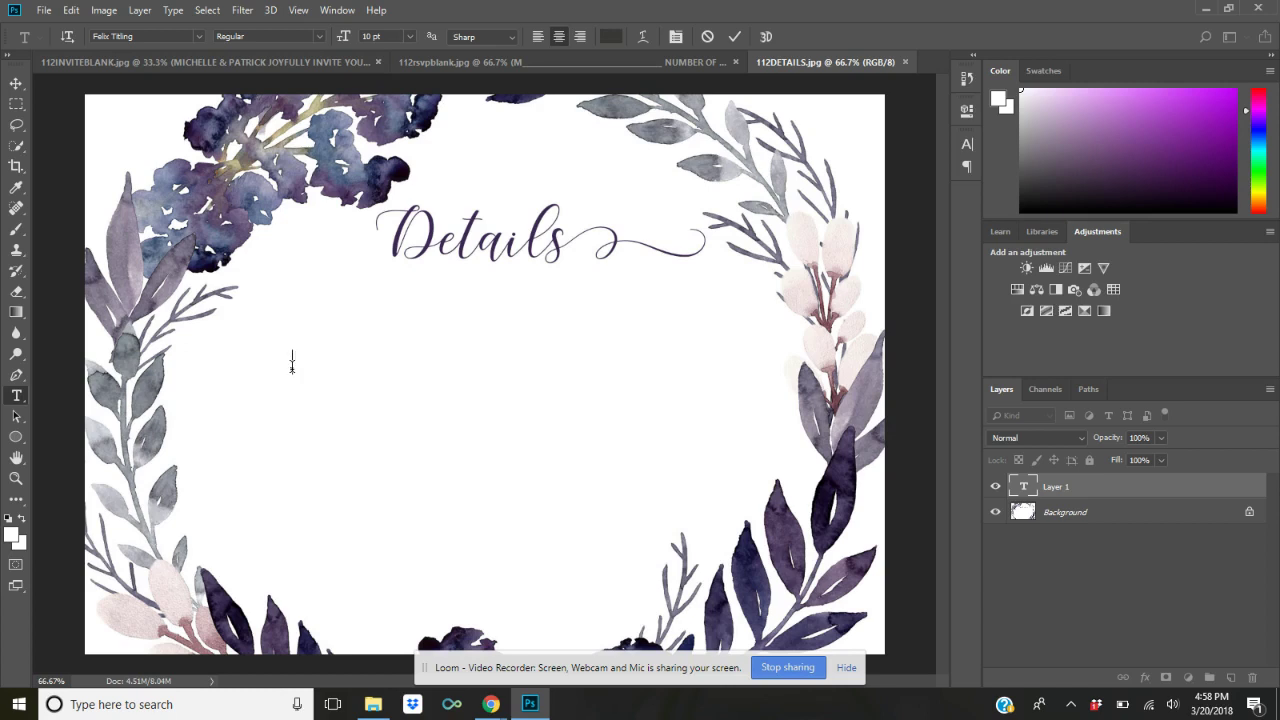
Type the opening lines about ceremony information, directions, accommodations, and 'REGISTRY & MORE -'.
left_click(292, 365)
type("CEREMONY")
type("ORMATION")
type(" REGARDING")
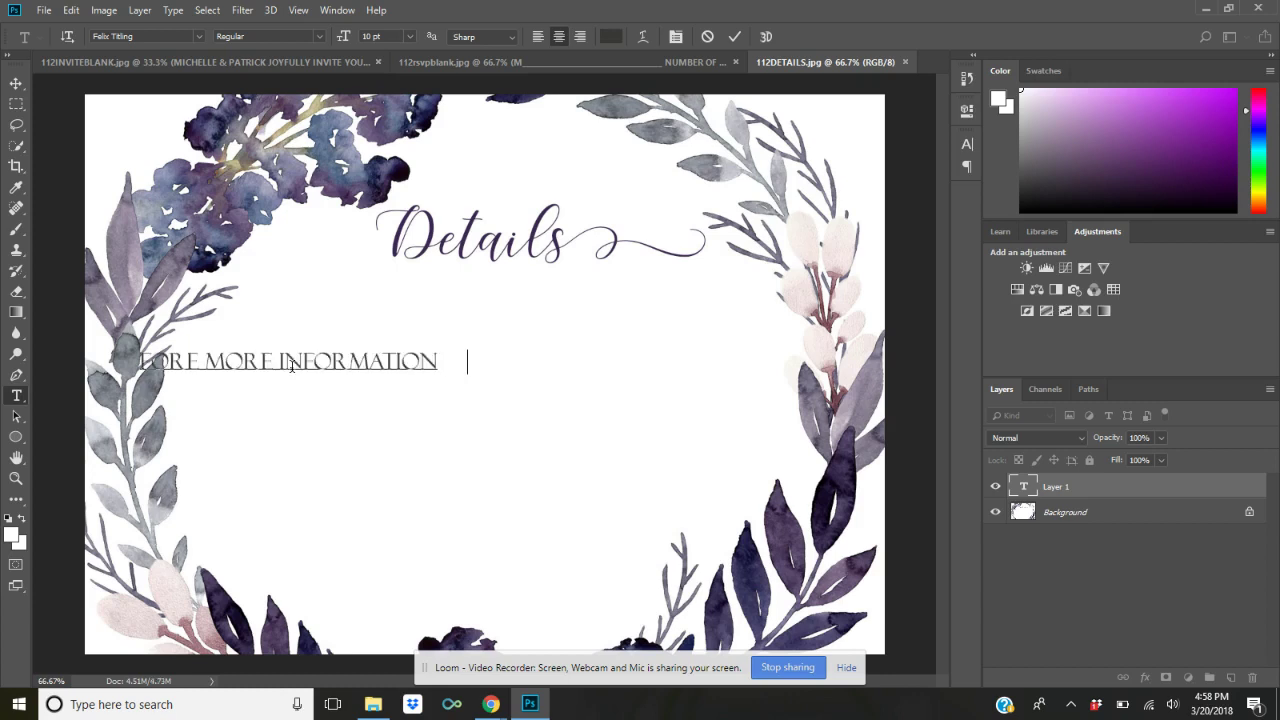
key("Return")
type("DIRECTIONS, ")
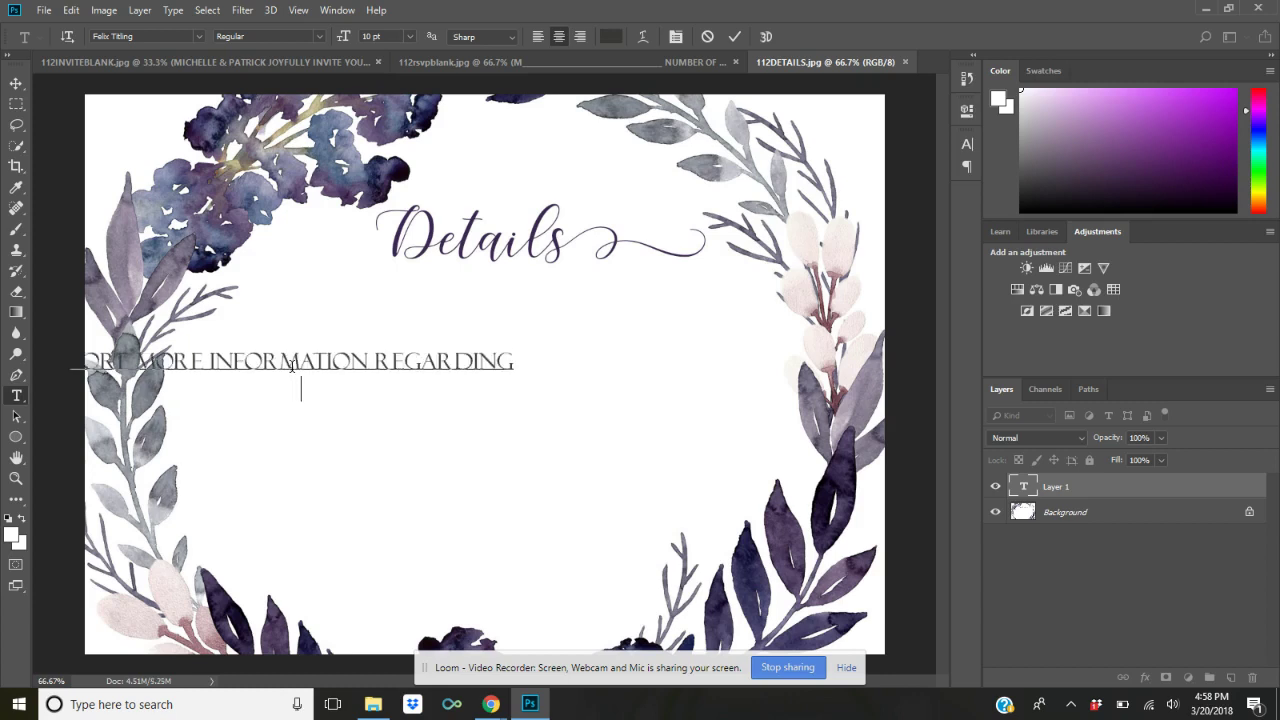
type("ACCOMMODATIONS, REGISTRY")
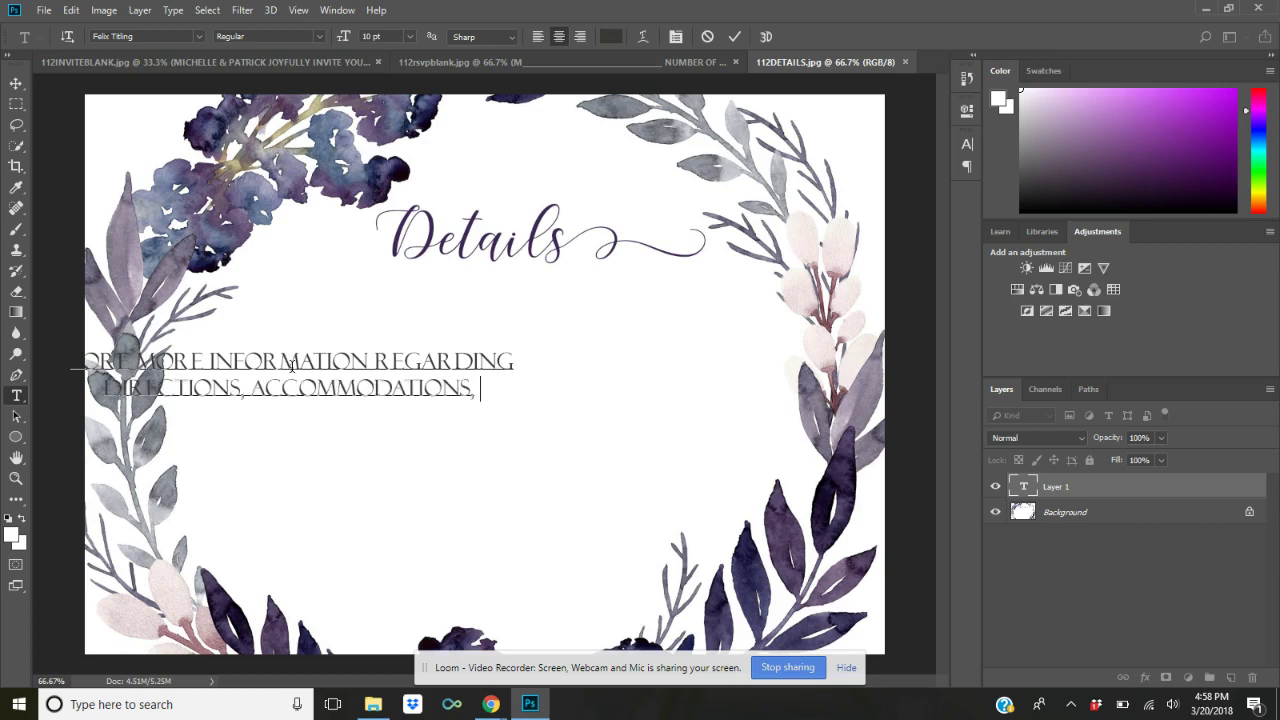
key("Return")
type("REGISTRY &")
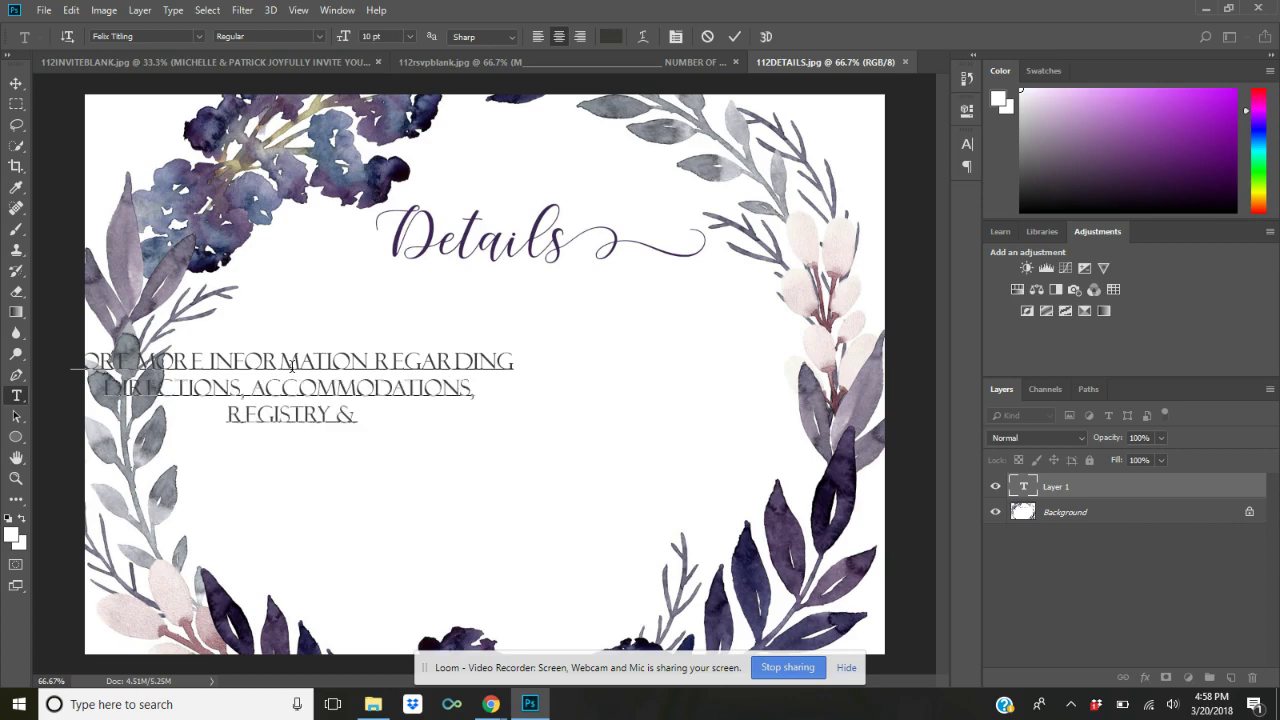
type(" MORE -")
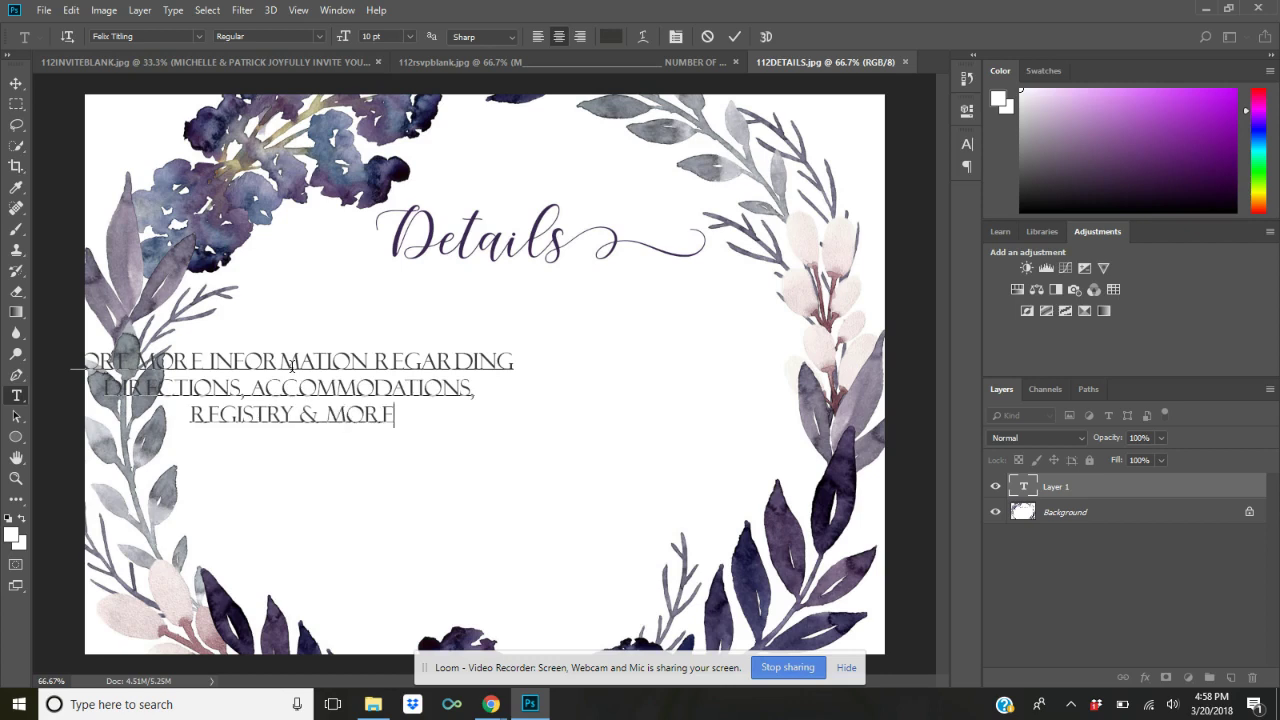
Add 'PLEASE VISIT OUR WEDDING WEB SITE:' and the couple's website address, then select all the text.
key("Return")
key("Return")
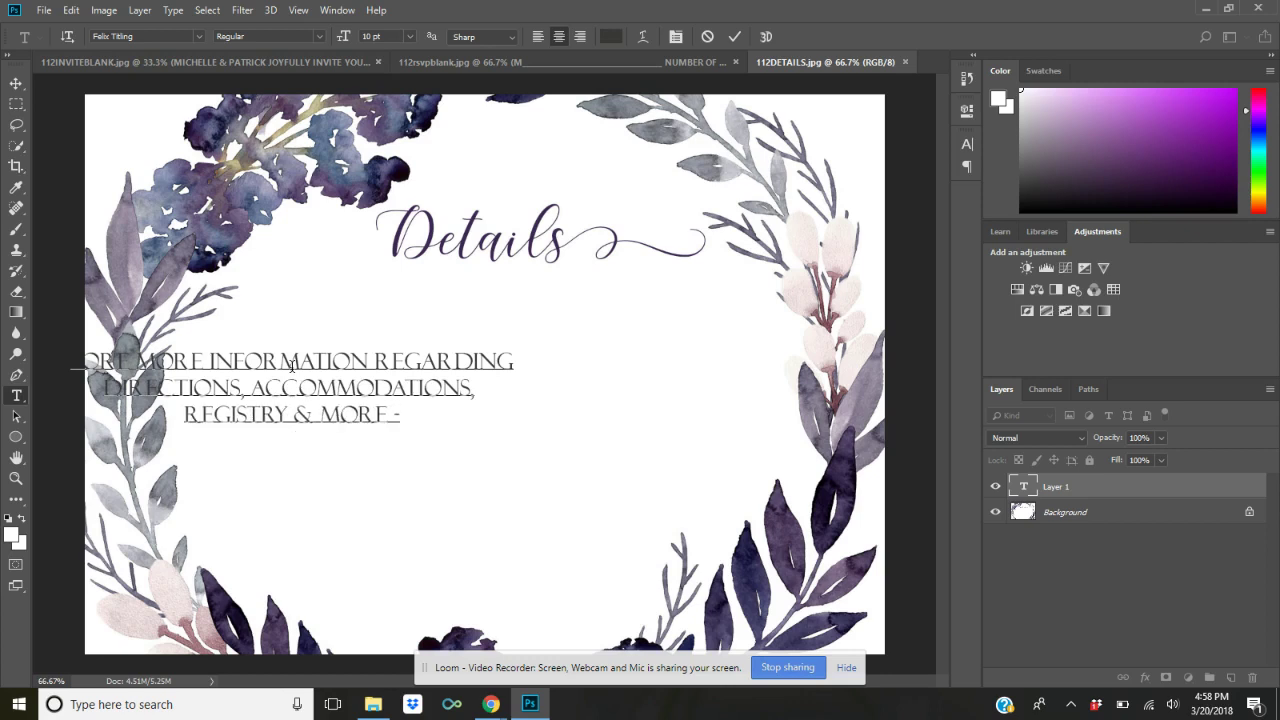
type("PLEASE VISI")
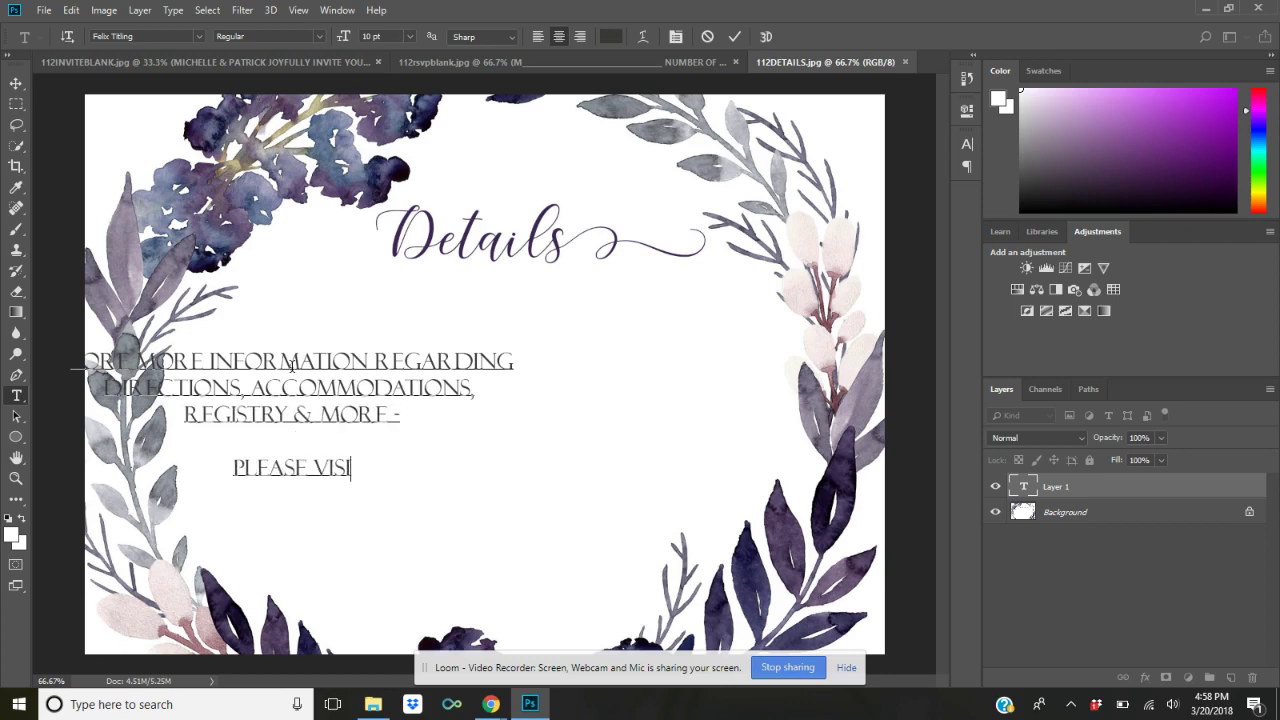
type("T    OUR WEDDING ")
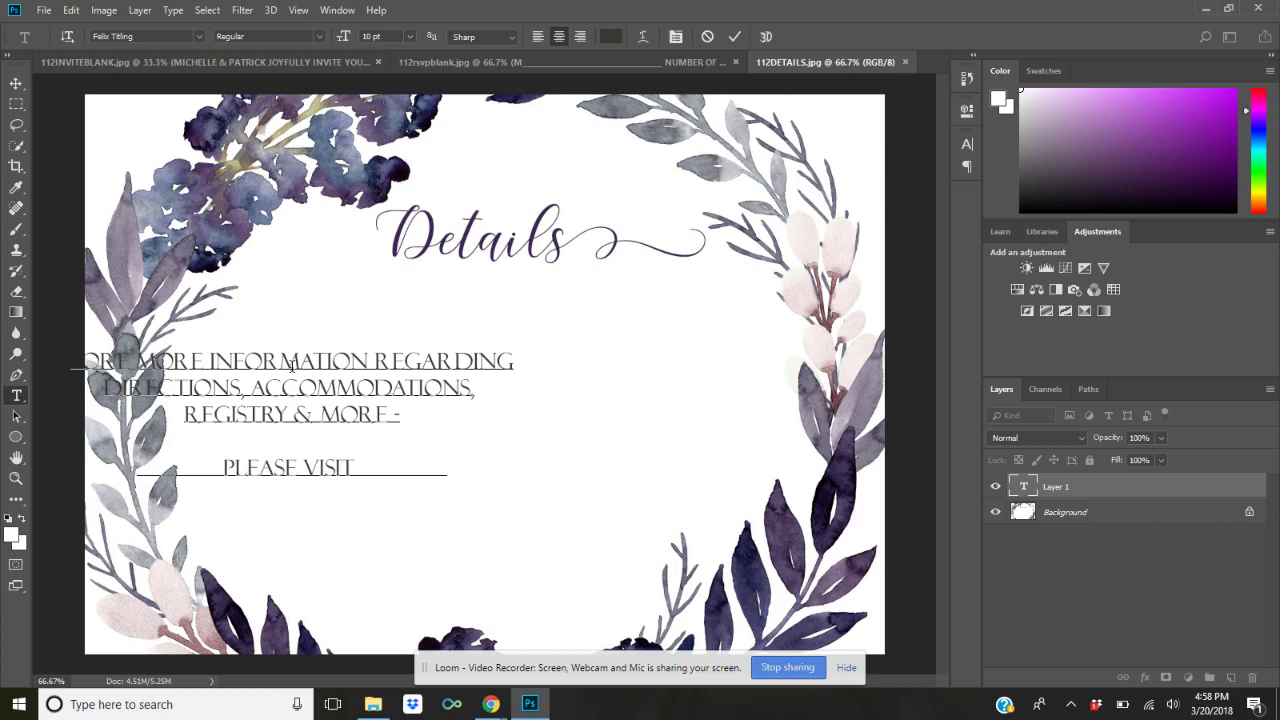
type("WEB SITE:")
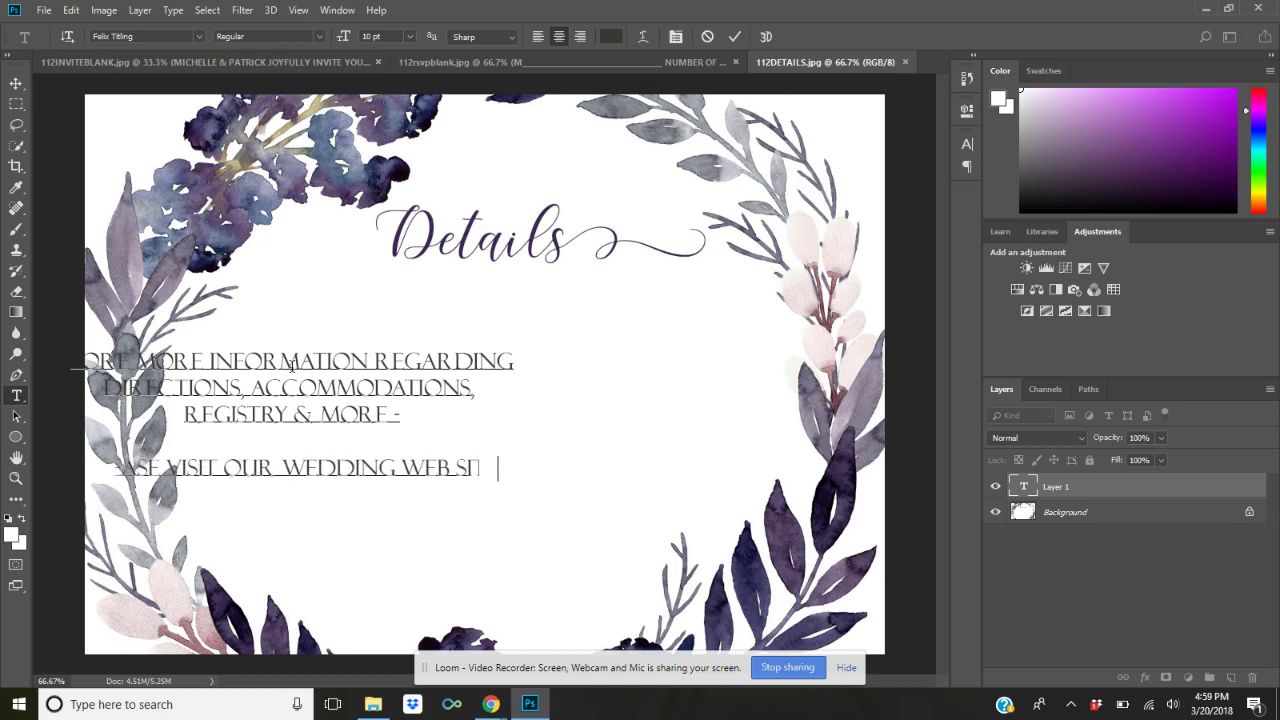
key("Return")
type("WWW.")
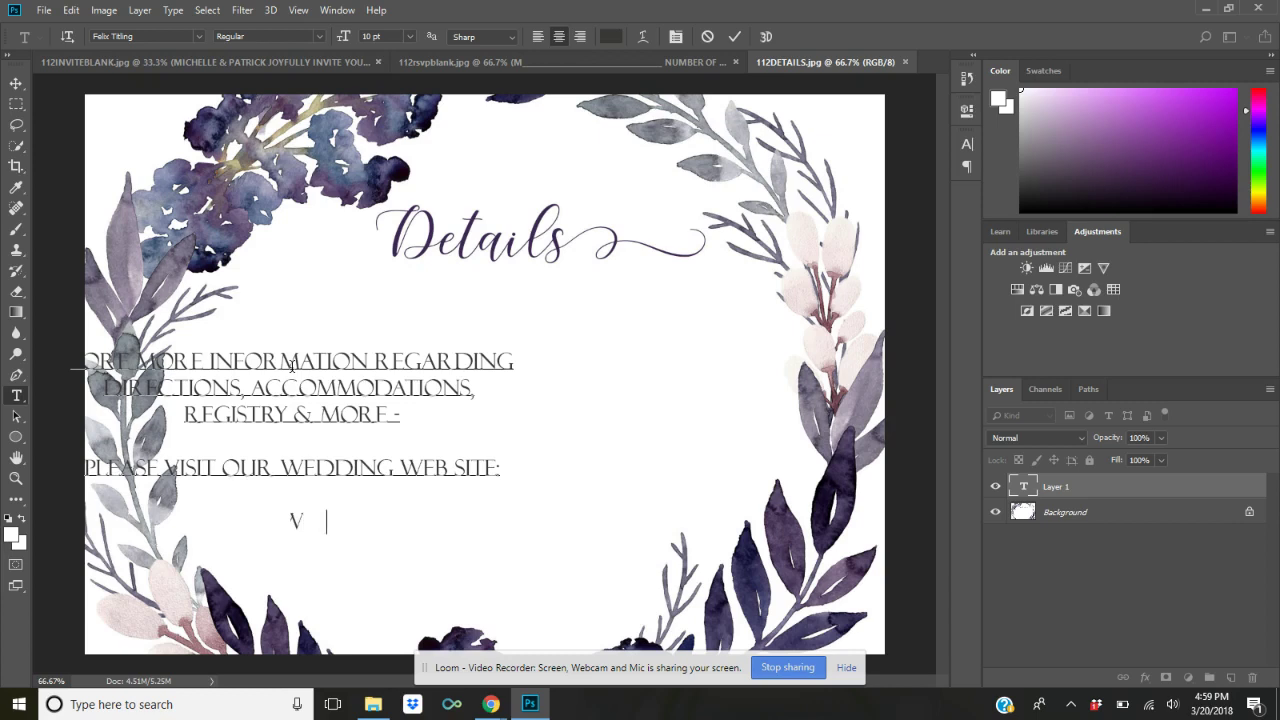
type("M")
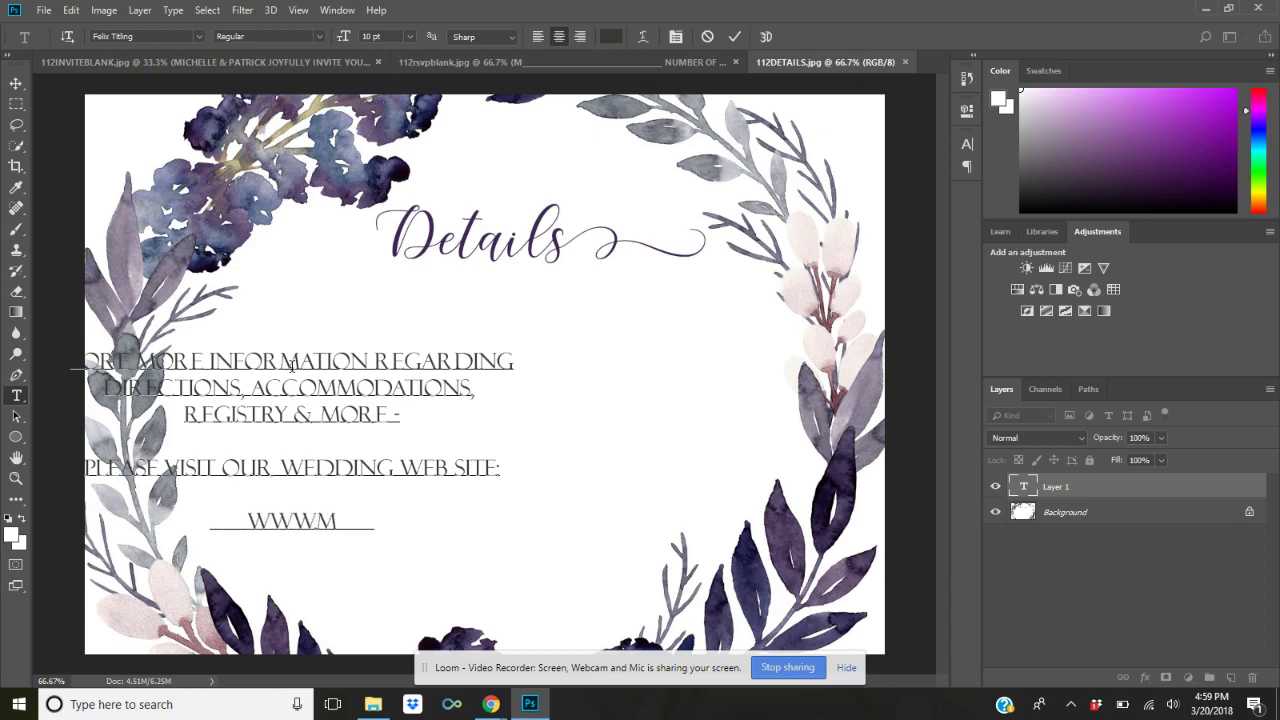
type("ONICA ANDPATRICK.COM")
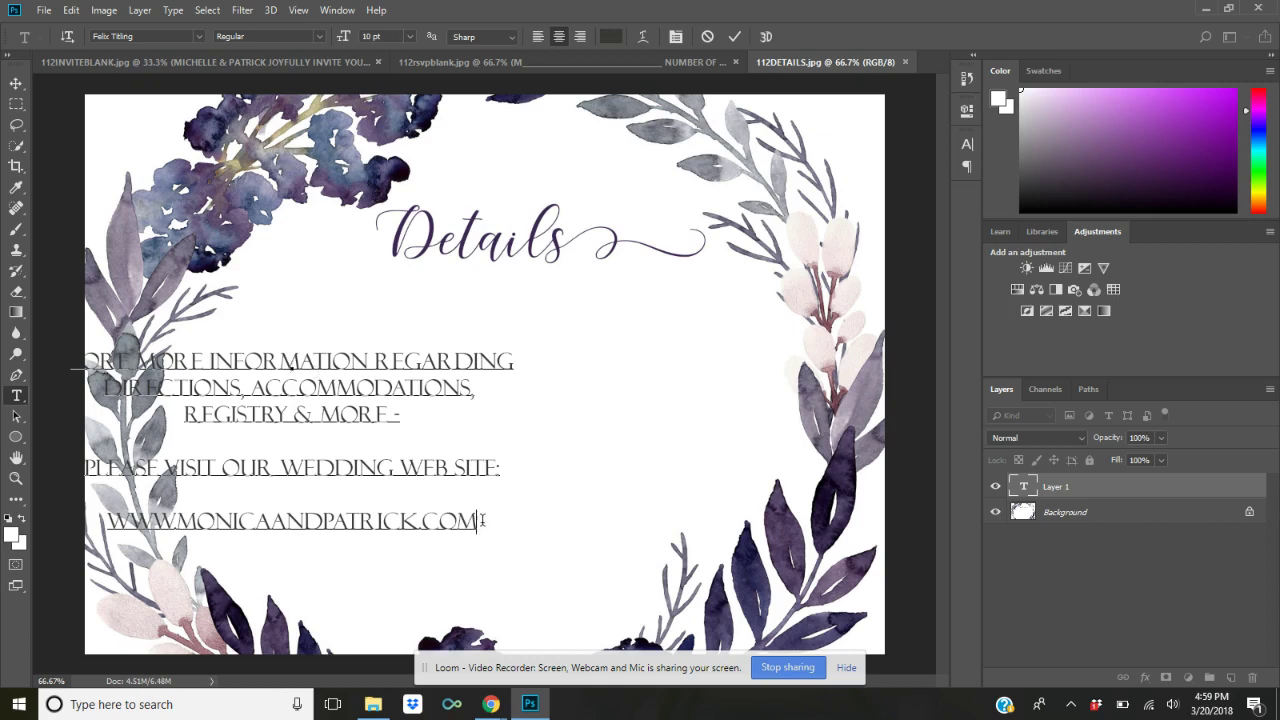
left_click_drag(481, 520, 22, 342)
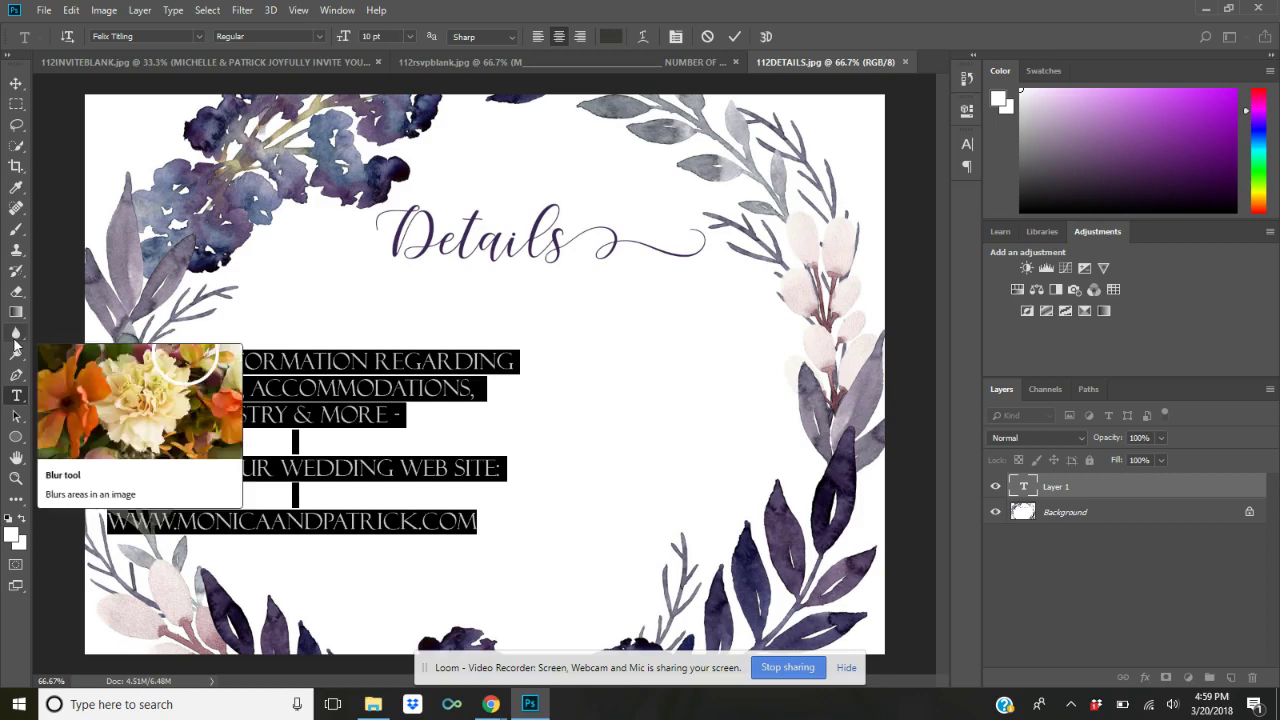
Restore the accidentally deleted details text, commit it, and centre it beneath the Details title.
key("BackSpace")
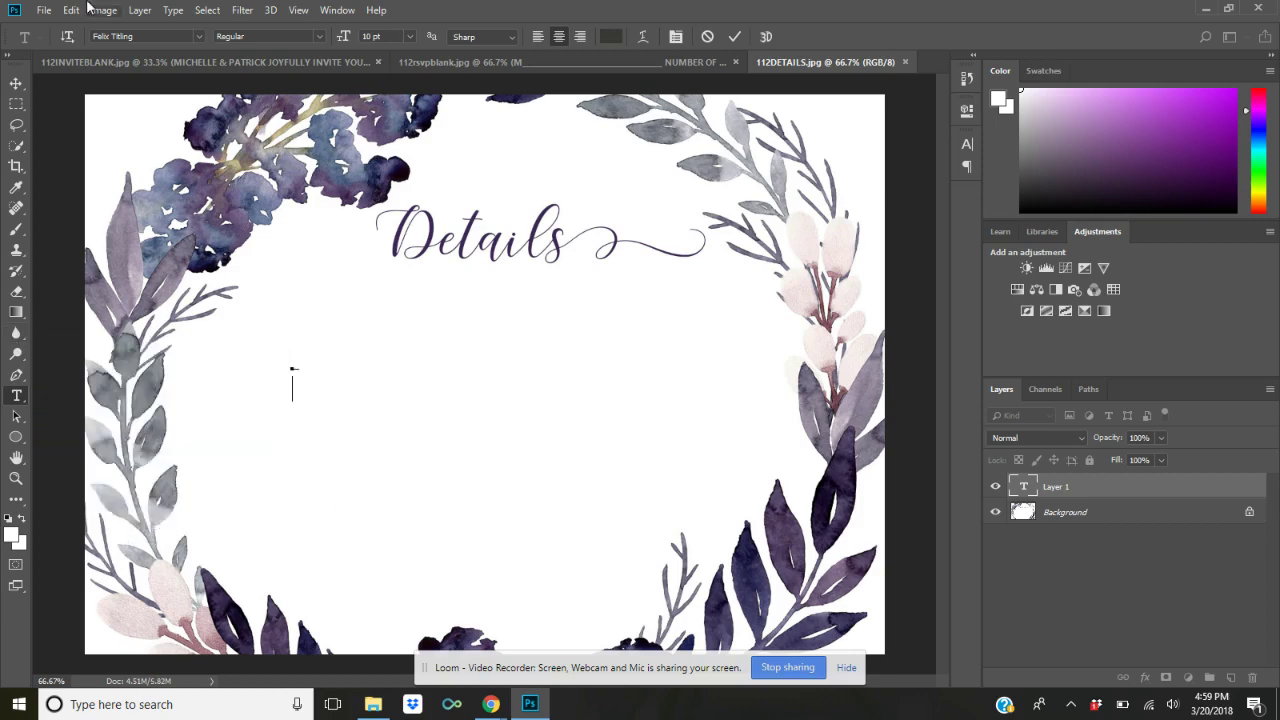
left_click(71, 10)
left_click(71, 25)
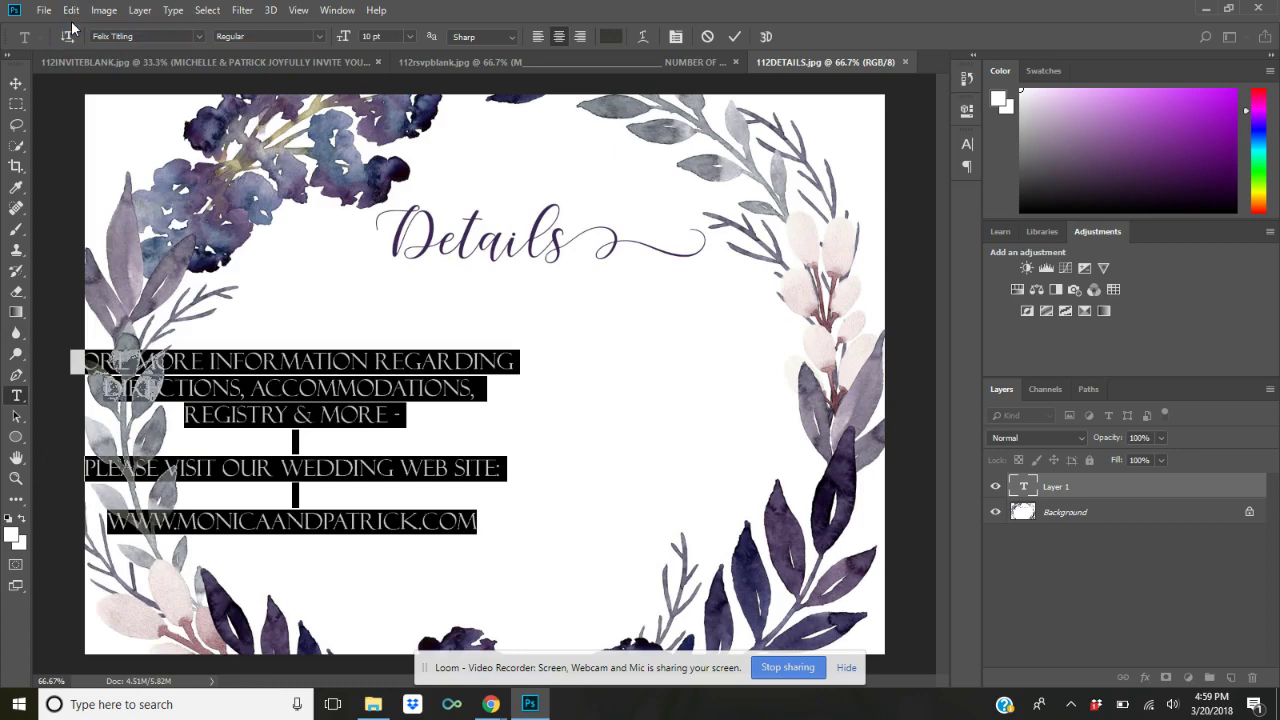
left_click(16, 83)
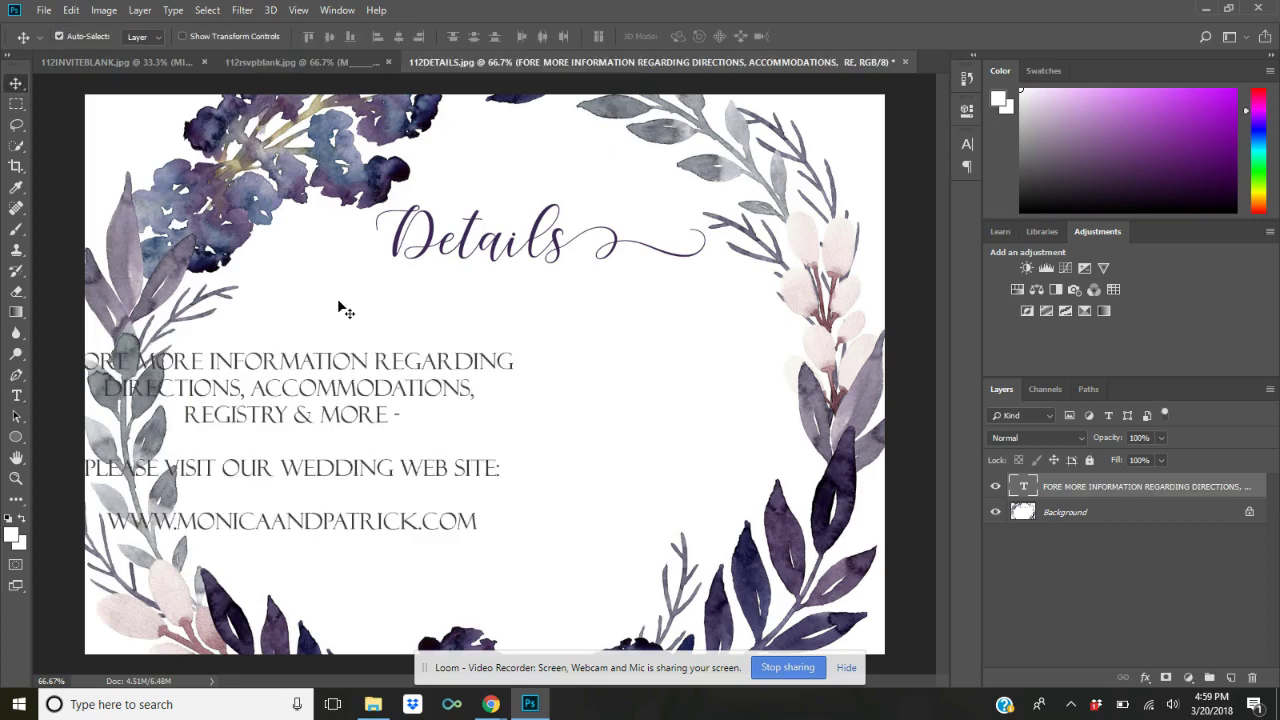
left_click_drag(337, 381, 537, 365)
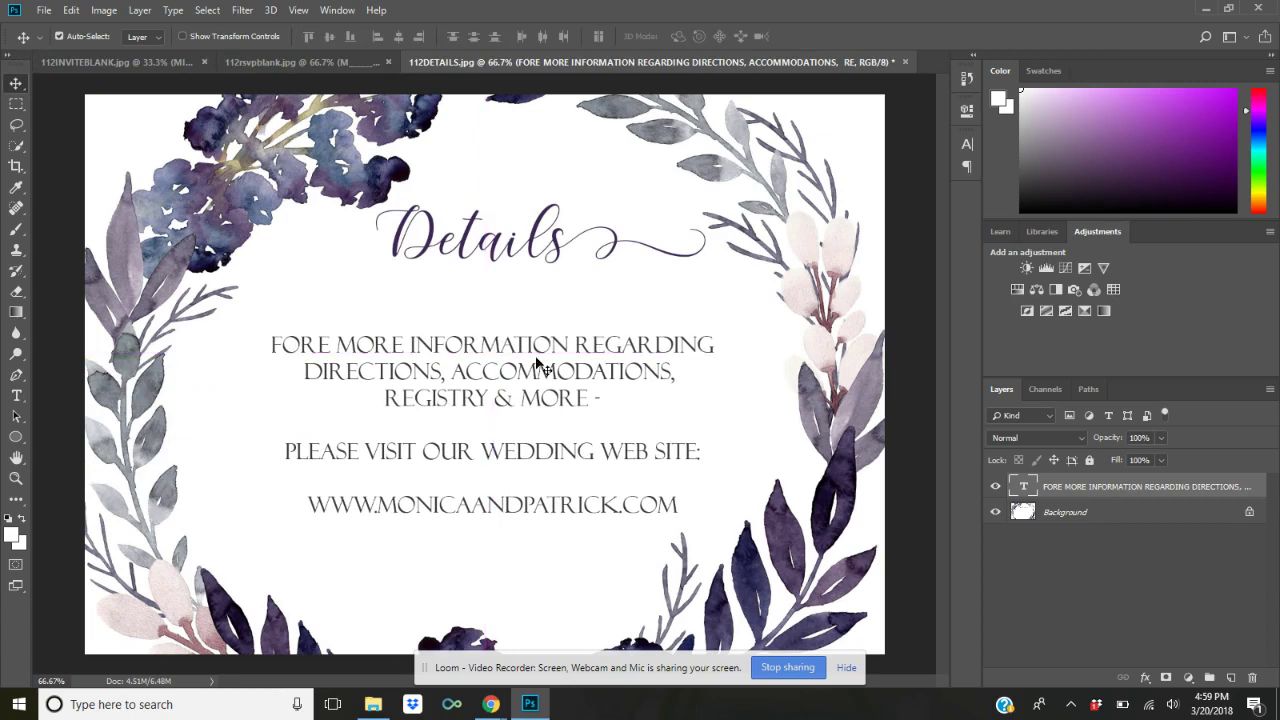
left_click(121, 62)
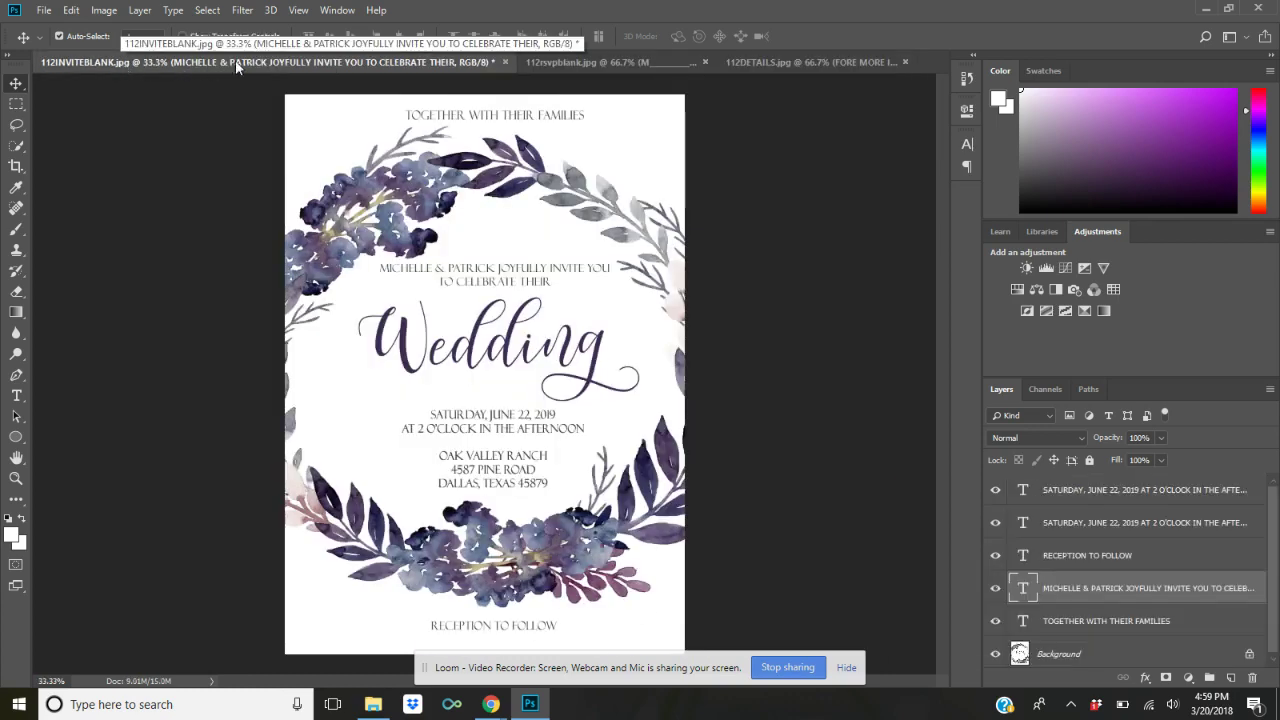
left_click(525, 61)
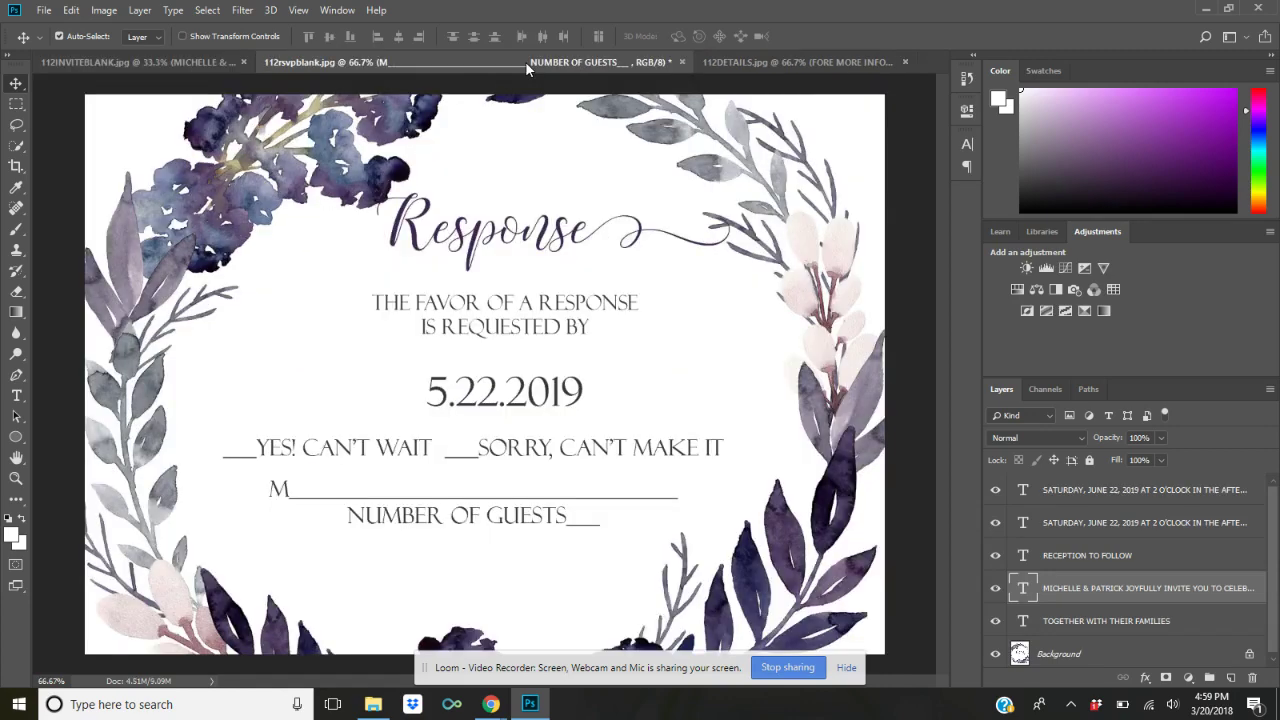
left_click(730, 67)
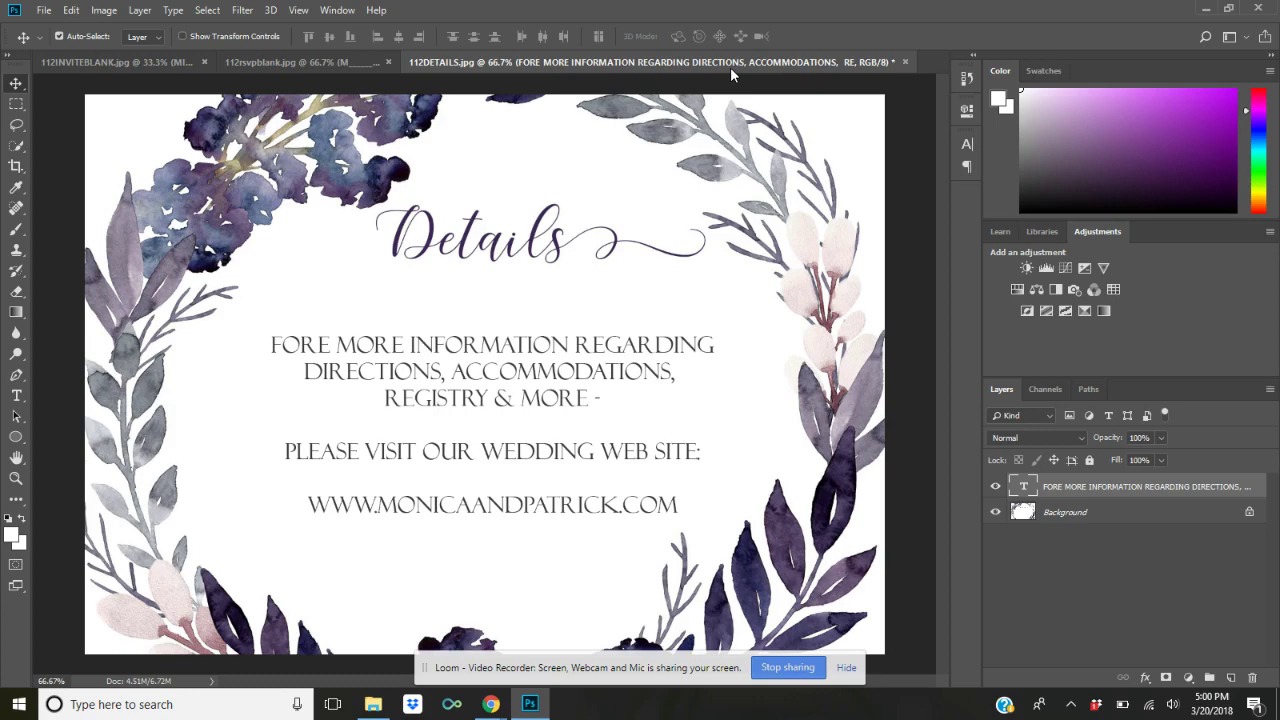
left_click(45, 11)
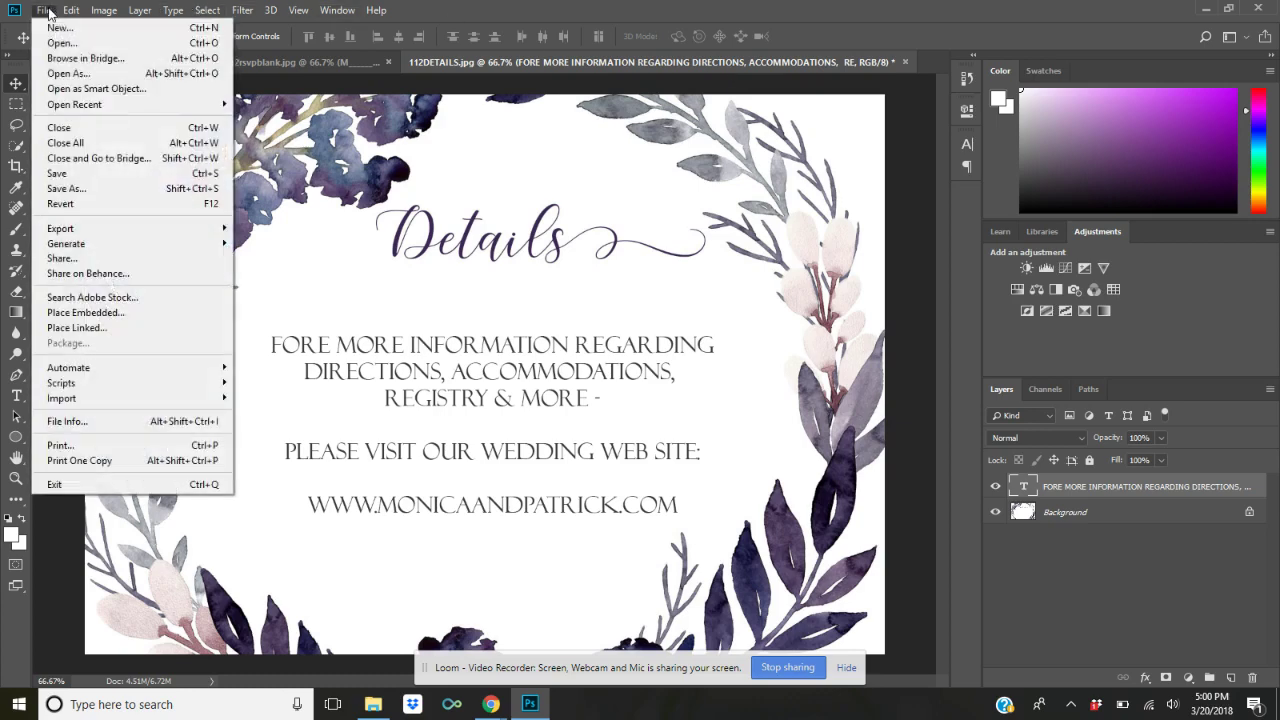
left_click(53, 190)
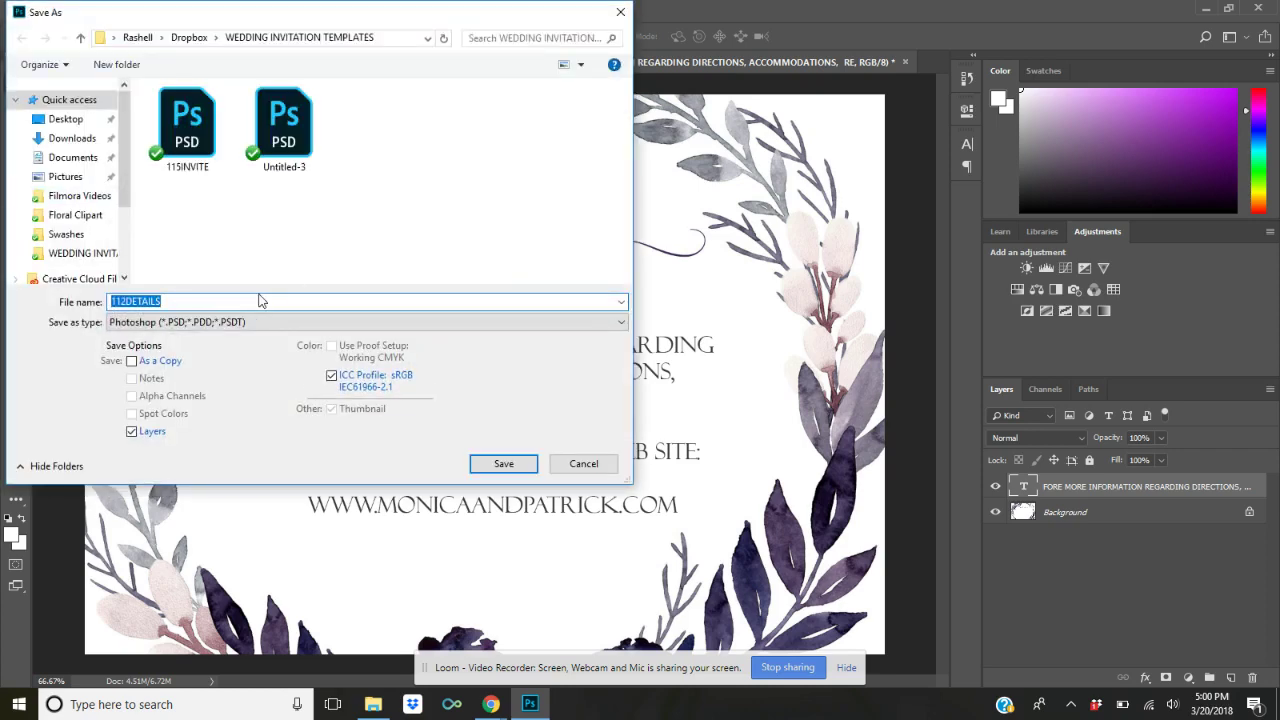
left_click(586, 466)
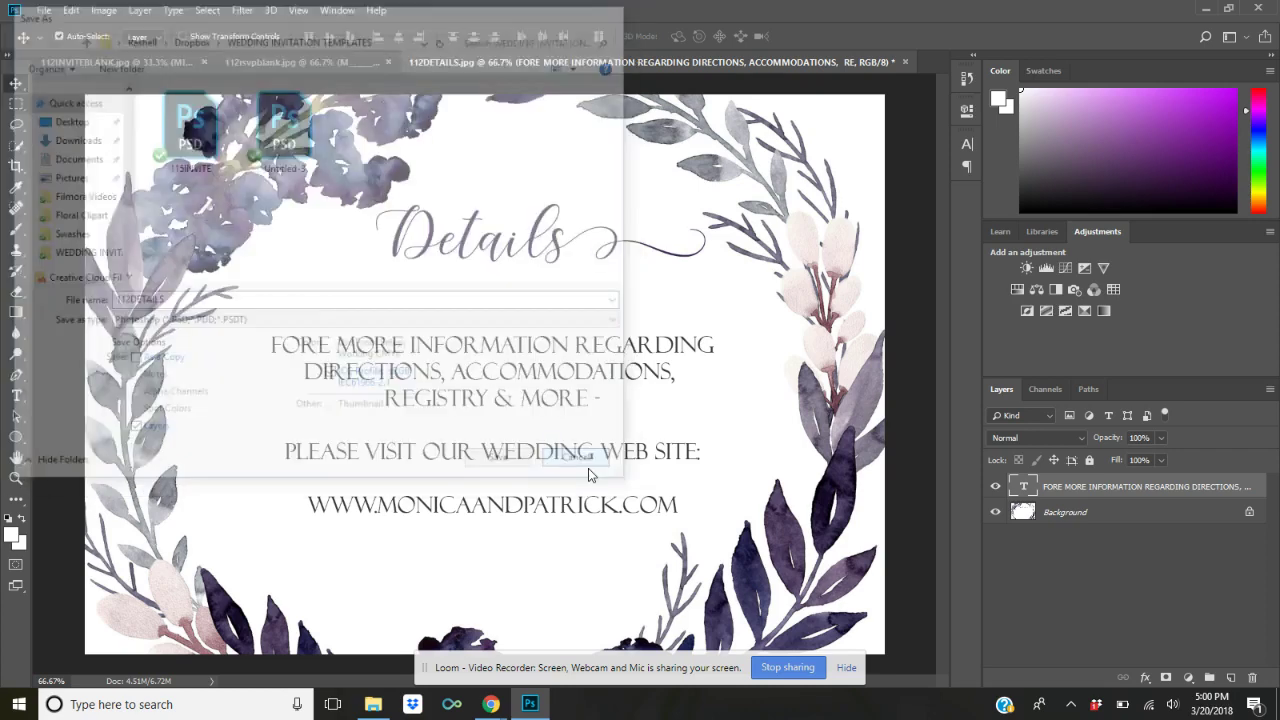